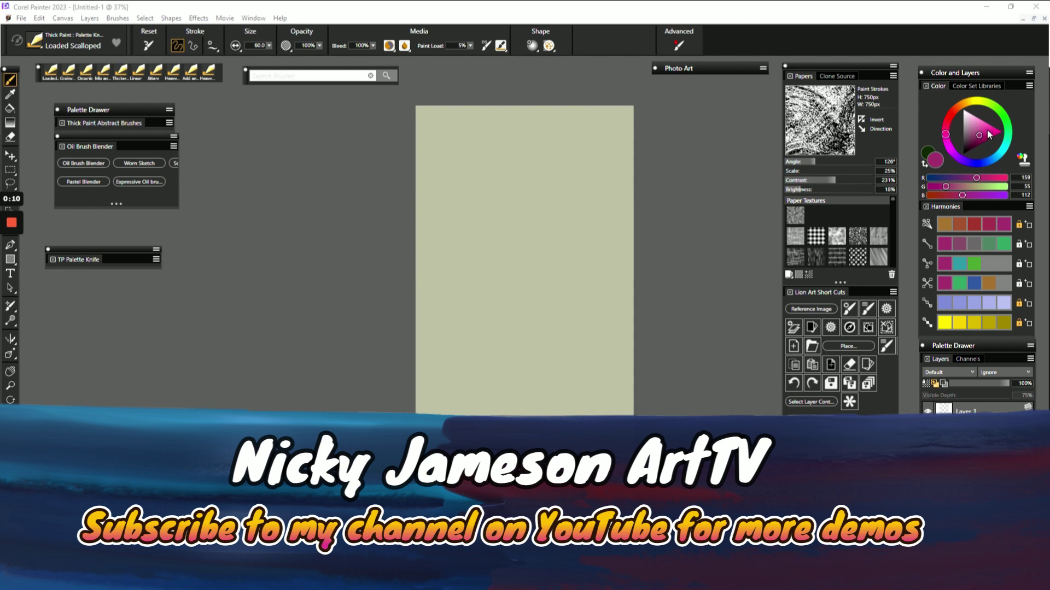
Paint a few short magenta test strokes near the canvas's top with the Loaded Scalloped palette knife.
mouse_move(457, 163)
mouse_down()
mouse_move(454, 182)
mouse_move(482, 183)
mouse_move(454, 213)
mouse_move(454, 183)
mouse_up()
drag(485, 145, 488, 170)
drag(516, 170, 502, 185)
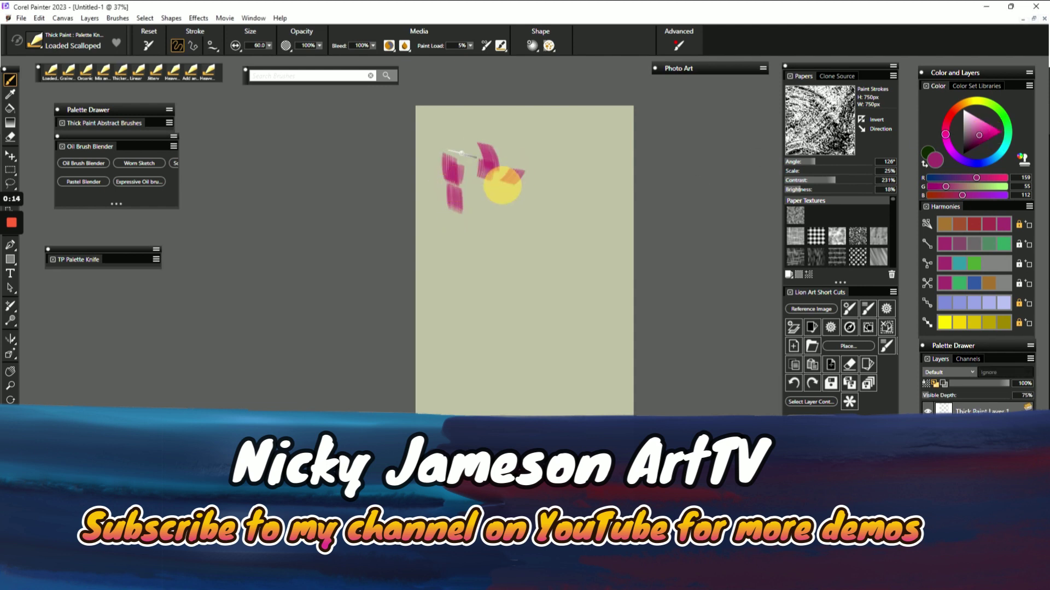
click(37, 41)
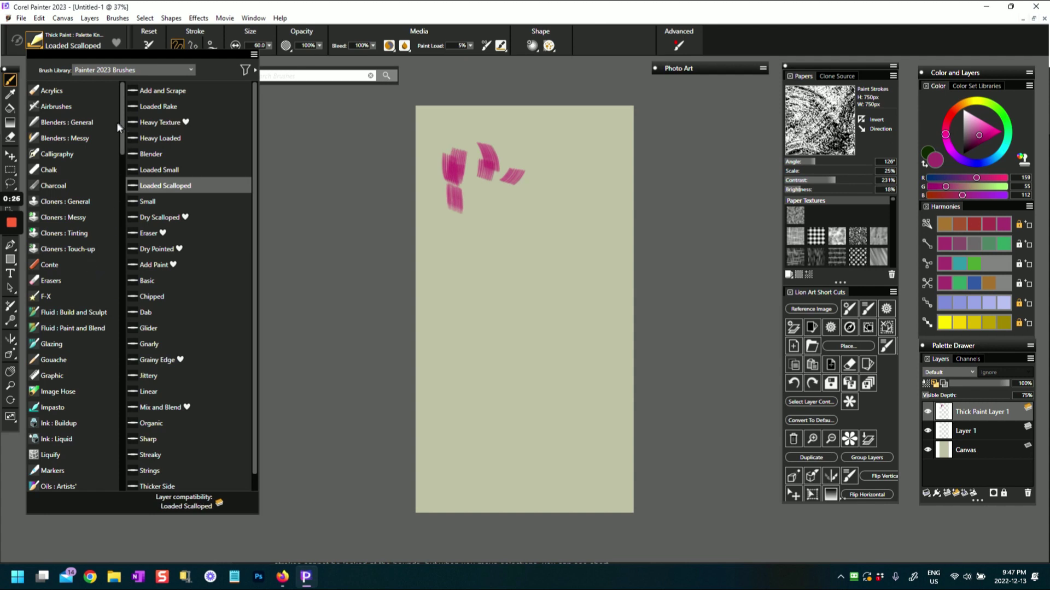
drag(124, 144, 131, 235)
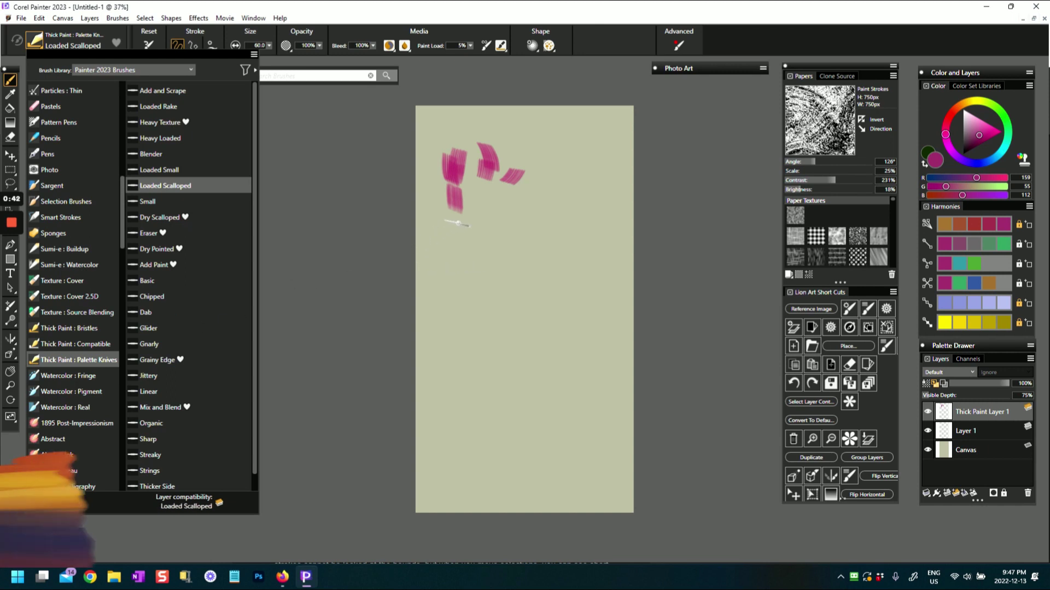
drag(468, 229, 469, 246)
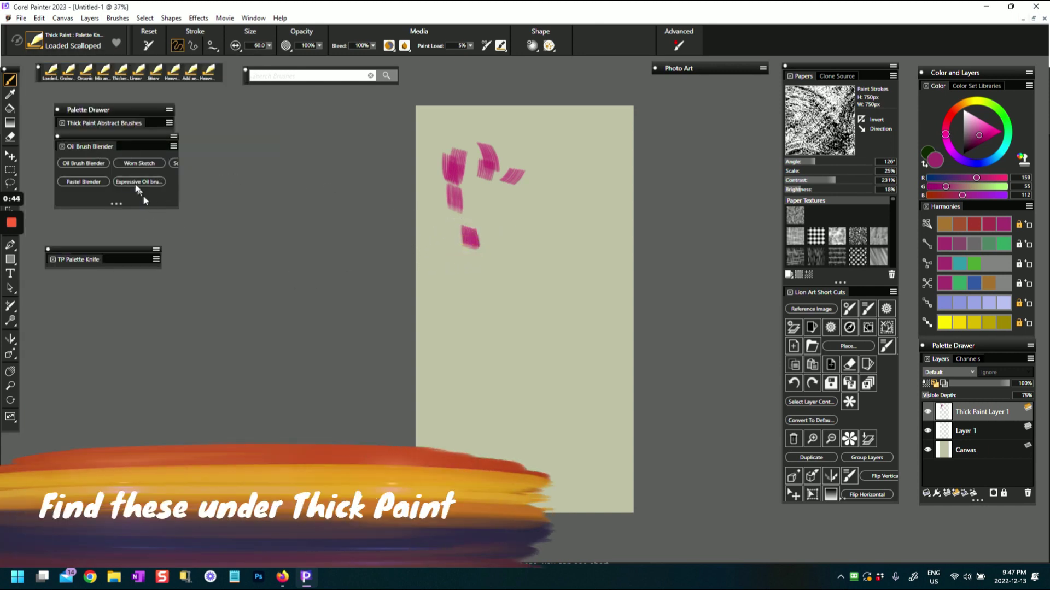
Expand the TP Palette Knife custom palette and enlarge it until the Heavy Texture brush shows.
click(91, 260)
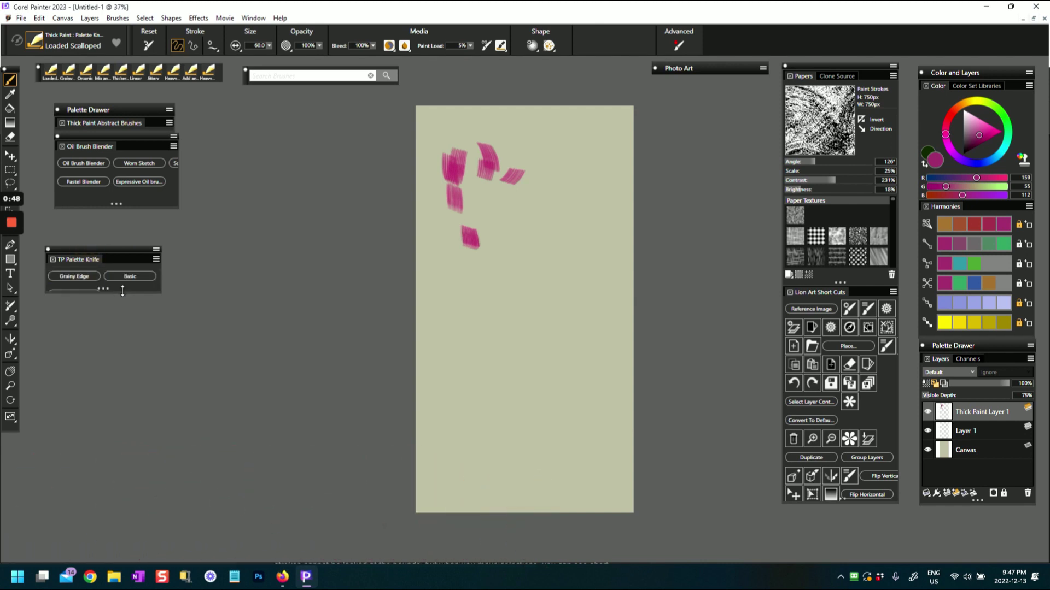
drag(122, 293, 114, 316)
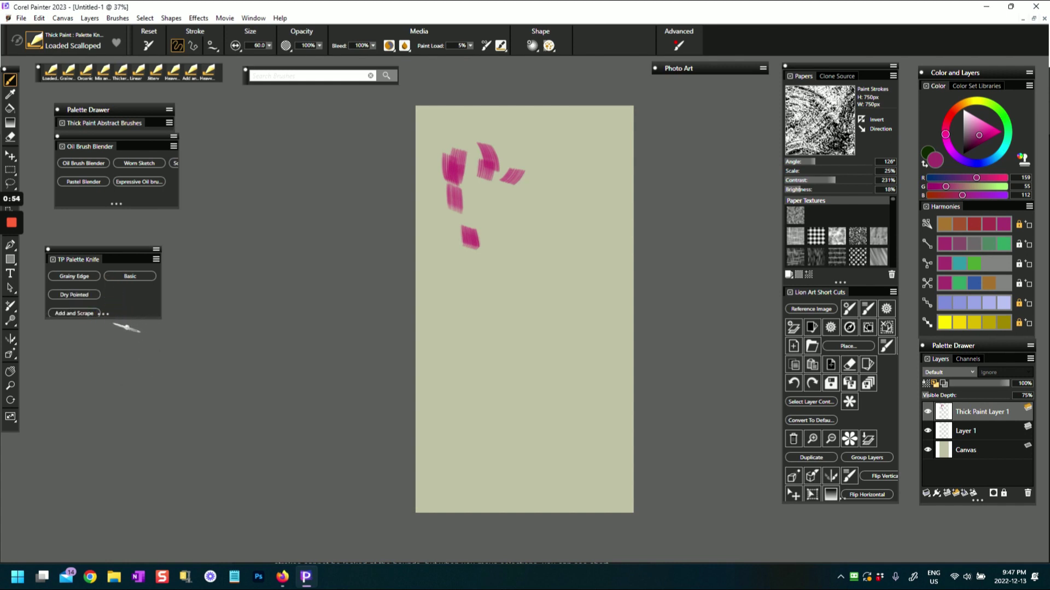
drag(115, 318, 118, 352)
drag(113, 296, 179, 287)
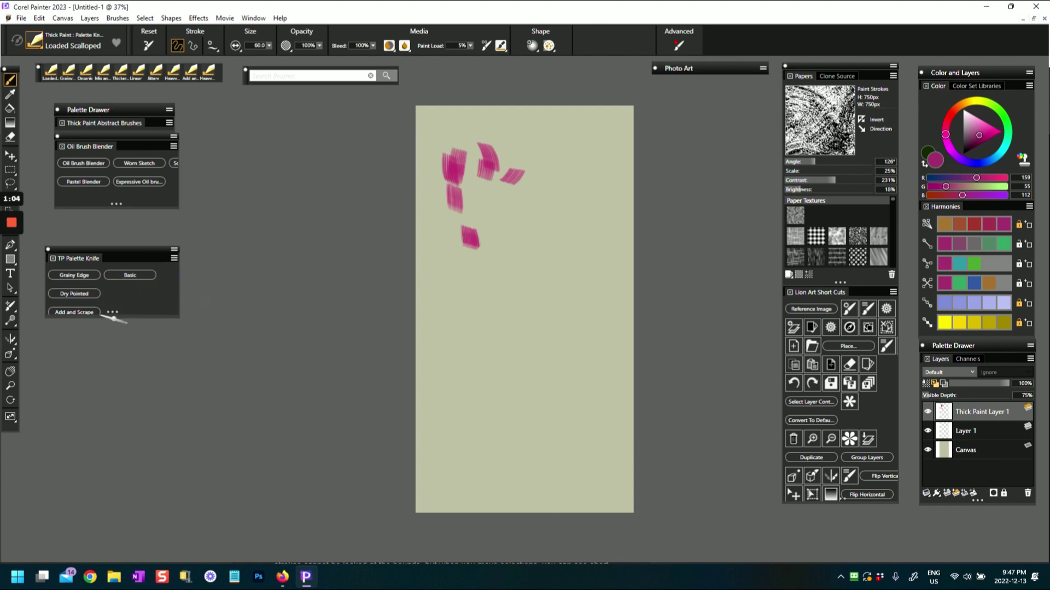
drag(117, 313, 111, 347)
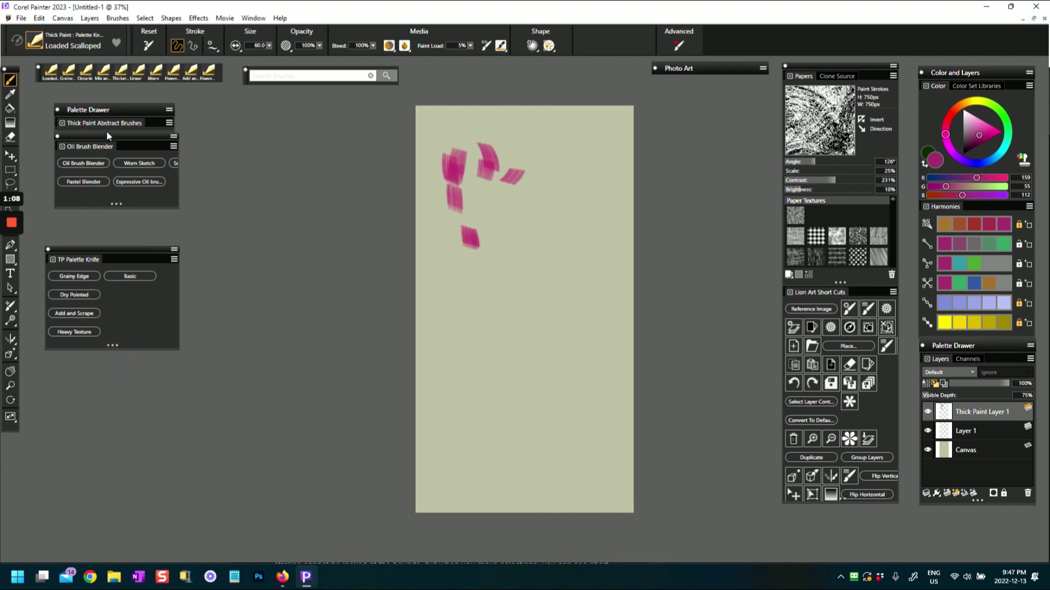
Choose the Add and Scrape brush from the Thick Paint : Palette Knives category.
drag(106, 135, 90, 152)
click(35, 44)
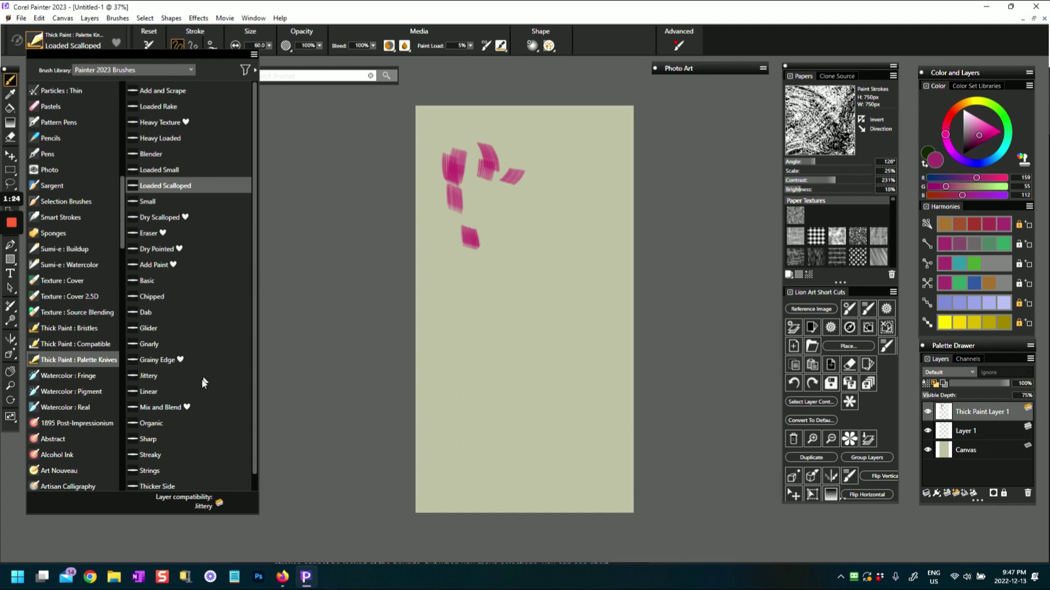
click(160, 91)
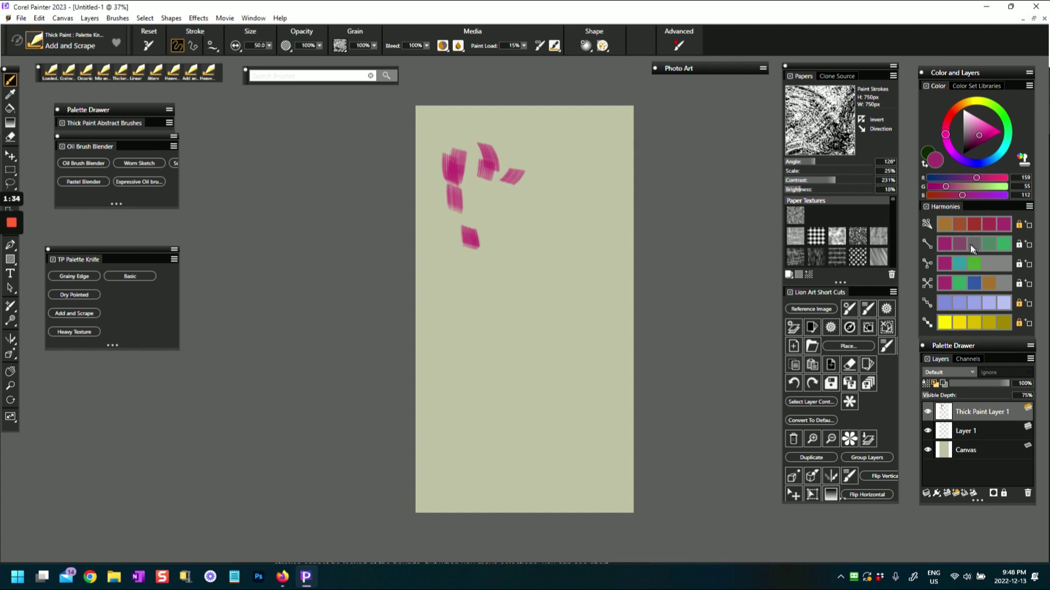
Pick the orange-brown harmony color and select the Snarl paper from the Scratchy textures.
click(957, 226)
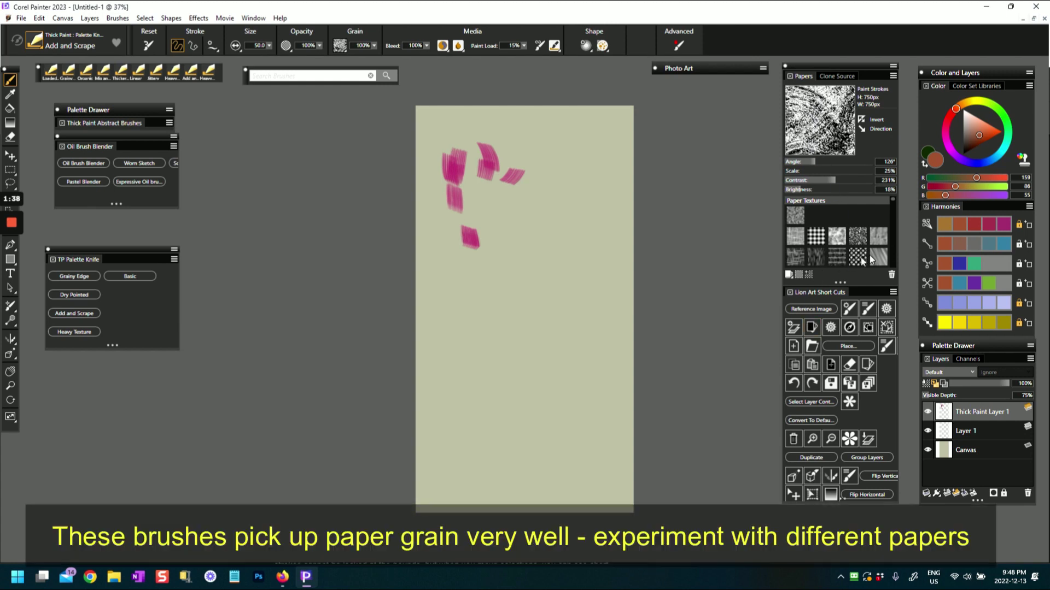
mouse_move(894, 200)
mouse_down()
mouse_move(897, 266)
mouse_move(882, 265)
mouse_up()
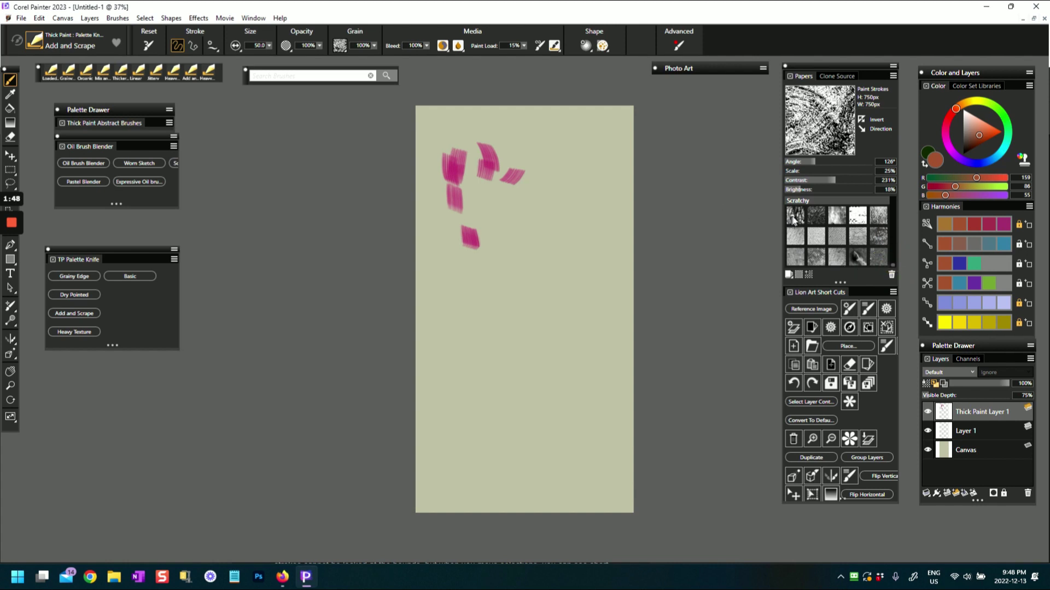
click(802, 223)
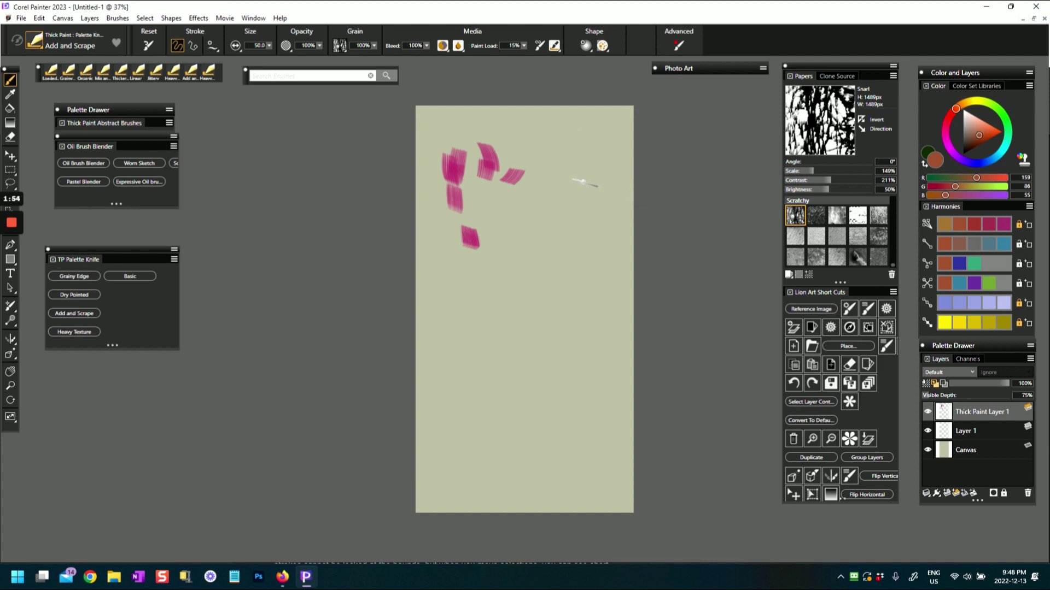
Paint overlapping orange-brown Add and Scrape strokes across the magenta marks at the canvas's top.
mouse_move(503, 153)
mouse_down()
mouse_move(509, 171)
mouse_move(474, 160)
mouse_move(461, 167)
mouse_up()
mouse_move(529, 155)
mouse_down()
mouse_move(511, 173)
mouse_move(531, 160)
mouse_move(442, 177)
mouse_move(453, 159)
mouse_move(452, 195)
mouse_up()
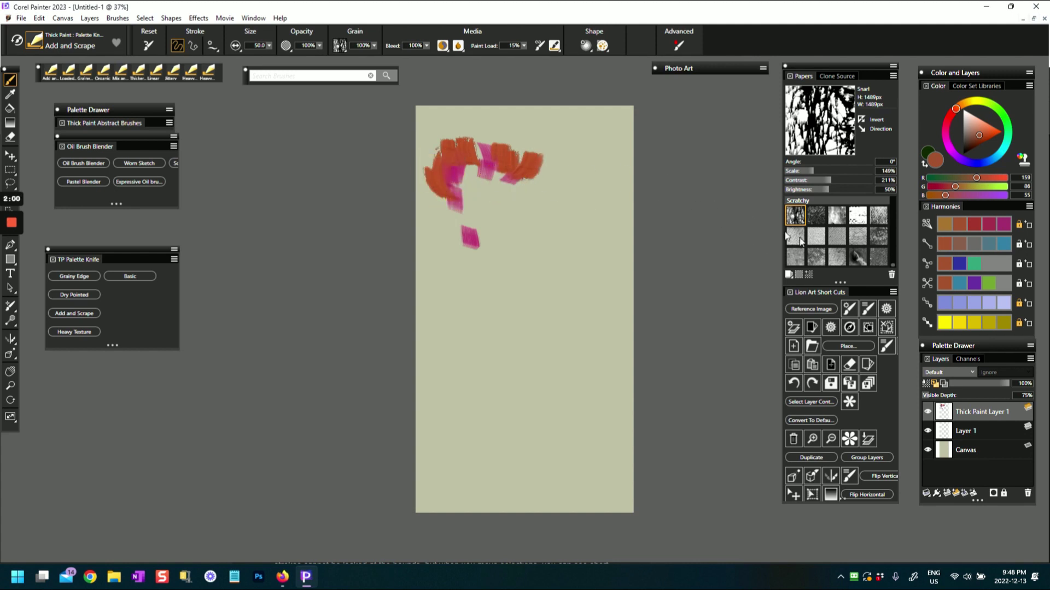
mouse_move(474, 134)
mouse_down()
mouse_move(525, 141)
mouse_move(468, 169)
mouse_move(462, 194)
mouse_move(479, 159)
mouse_move(509, 187)
mouse_move(448, 192)
mouse_up()
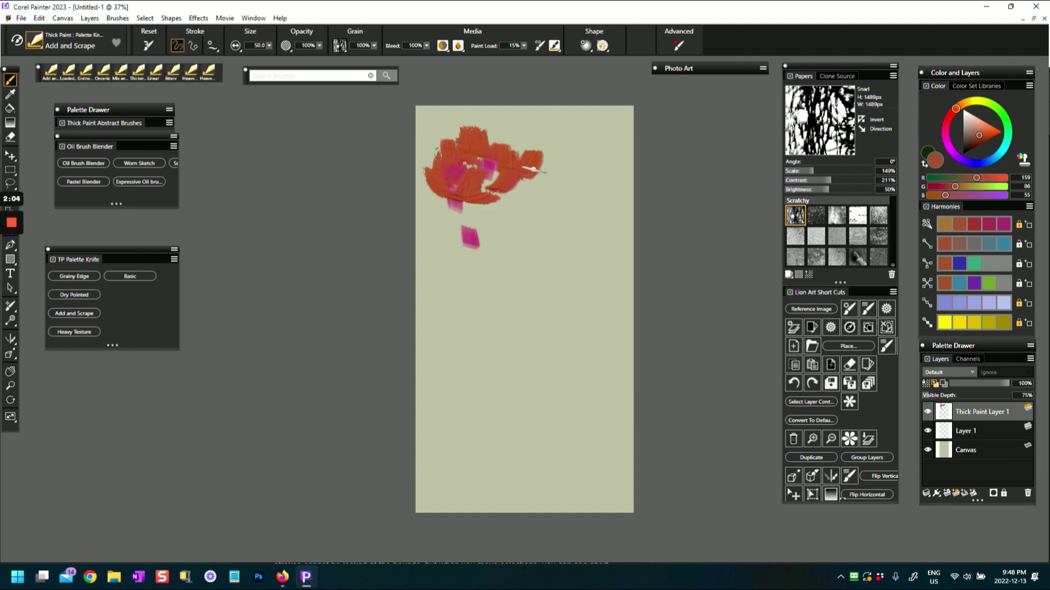
drag(536, 181, 507, 198)
drag(510, 152, 555, 164)
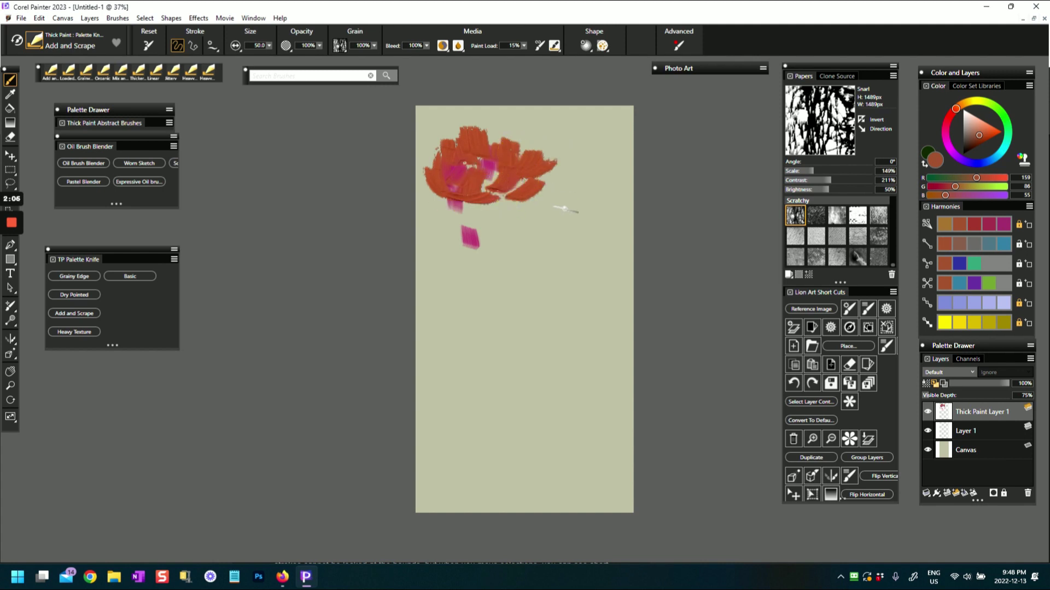
Undo all the orange-brown and magenta strokes until the canvas is blank.
key(ctrl+z)
key(ctrl+z)
key(ctrl+z)
key(ctrl+z)
key(ctrl+z)
key(ctrl+z)
key(ctrl+z)
key(ctrl+z)
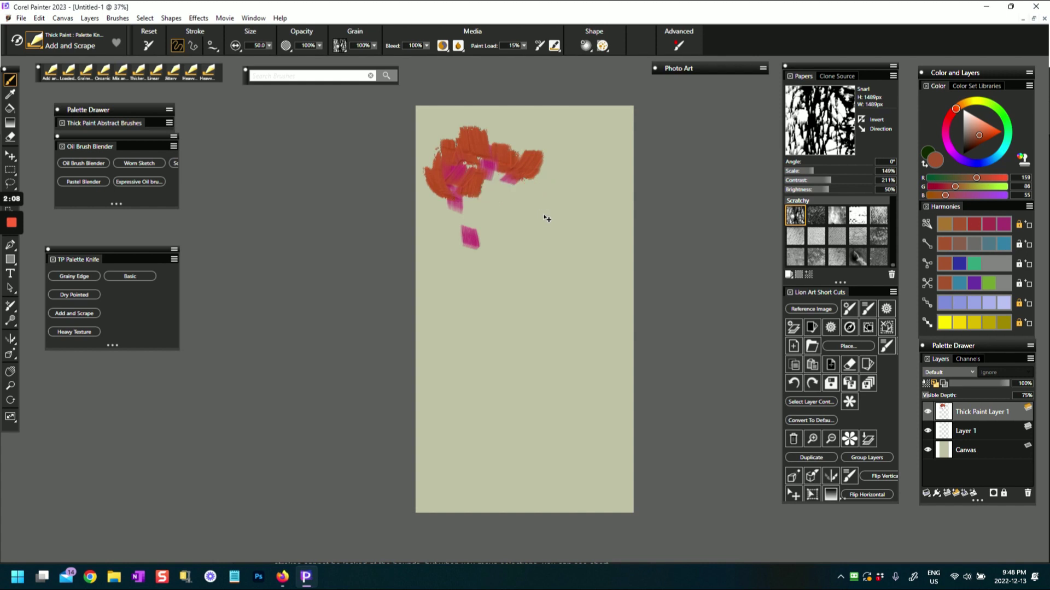
key(ctrl+z)
key(ctrl+z)
key(ctrl+z)
key(ctrl+z)
key(ctrl+z)
key(ctrl+z)
key(ctrl+z)
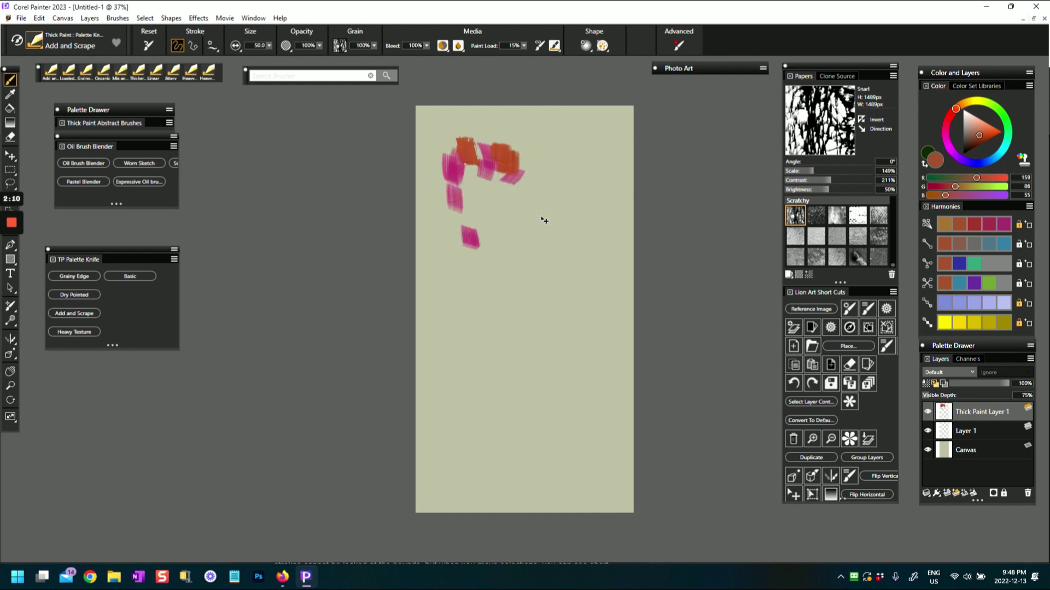
key(ctrl+z)
key(ctrl+z)
key(ctrl+z)
key(ctrl+z)
key(ctrl+z)
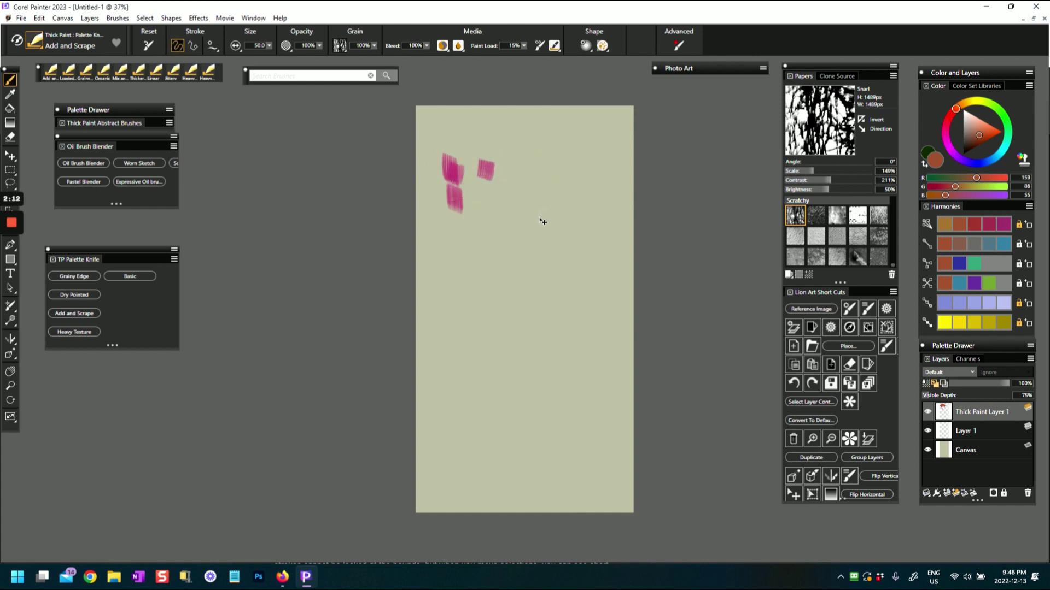
key(ctrl+z)
key(ctrl+z)
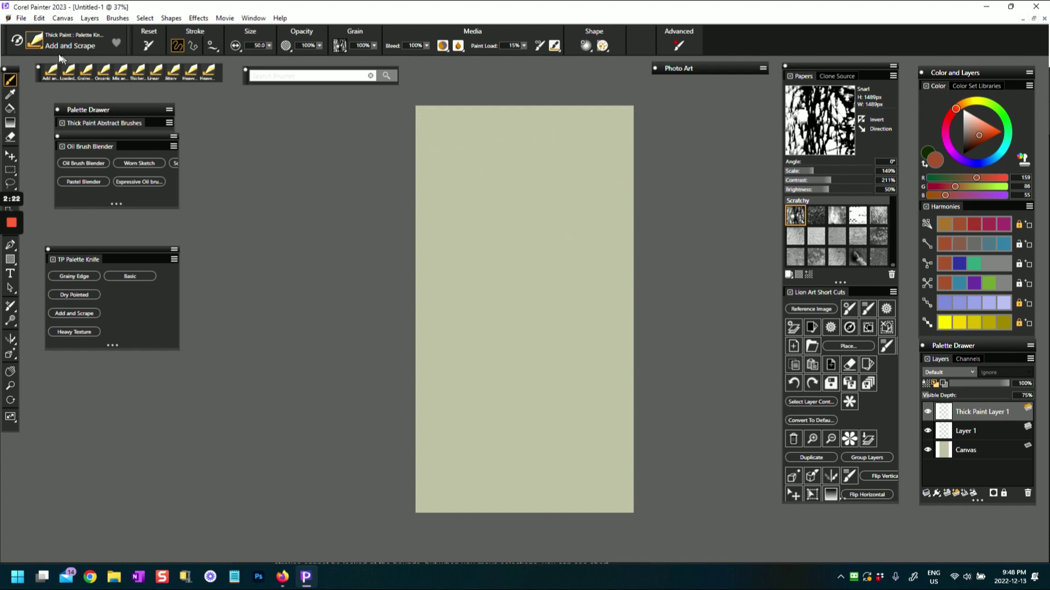
Pick the red harmony color and paint a patch of textured strokes in the canvas's upper part.
drag(958, 135, 976, 133)
click(974, 225)
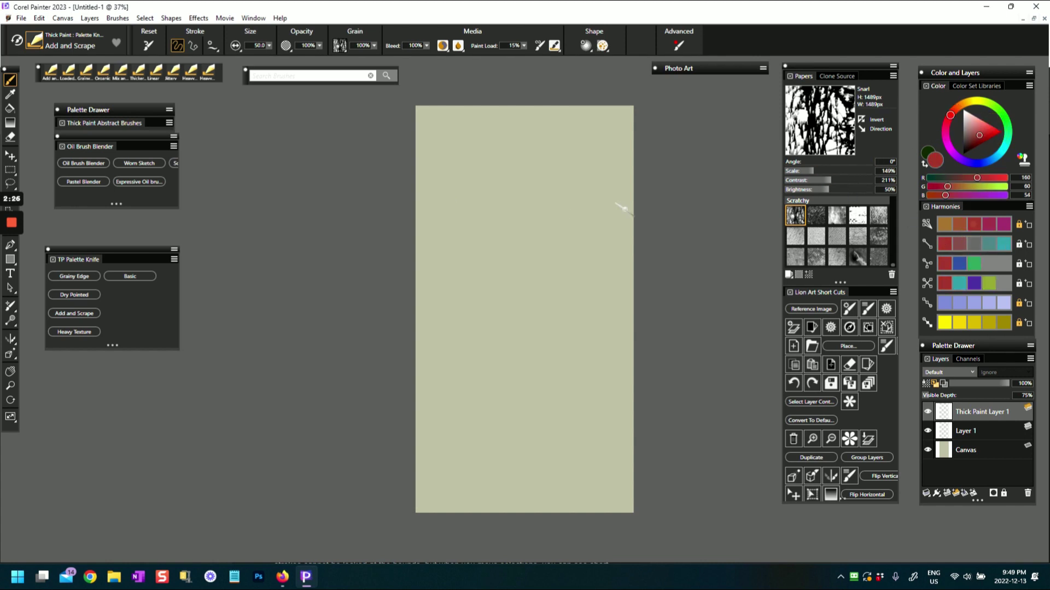
mouse_move(438, 129)
mouse_down()
mouse_move(449, 158)
mouse_move(482, 148)
mouse_move(465, 172)
mouse_up()
mouse_move(474, 137)
mouse_down()
mouse_move(495, 147)
mouse_move(488, 173)
mouse_move(478, 160)
mouse_move(454, 174)
mouse_move(482, 150)
mouse_move(456, 160)
mouse_move(488, 168)
mouse_up()
mouse_move(517, 138)
mouse_down()
mouse_move(452, 135)
mouse_move(483, 162)
mouse_move(535, 149)
mouse_move(485, 165)
mouse_move(536, 143)
mouse_up()
drag(434, 172, 514, 174)
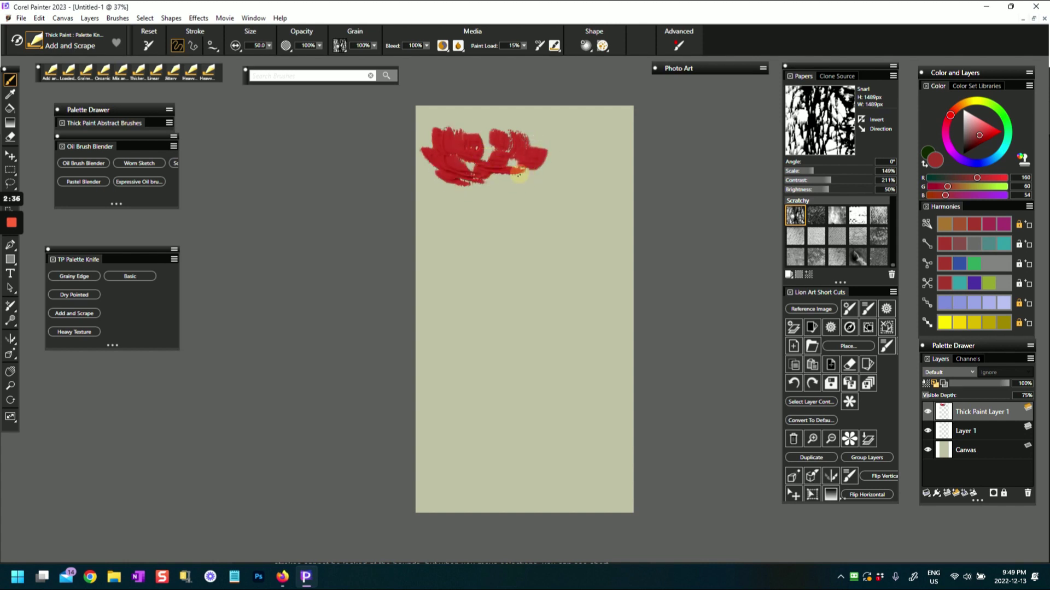
Paint dark yellow strokes over the red patch, resetting the Add and Scrape brush between strokes.
click(988, 283)
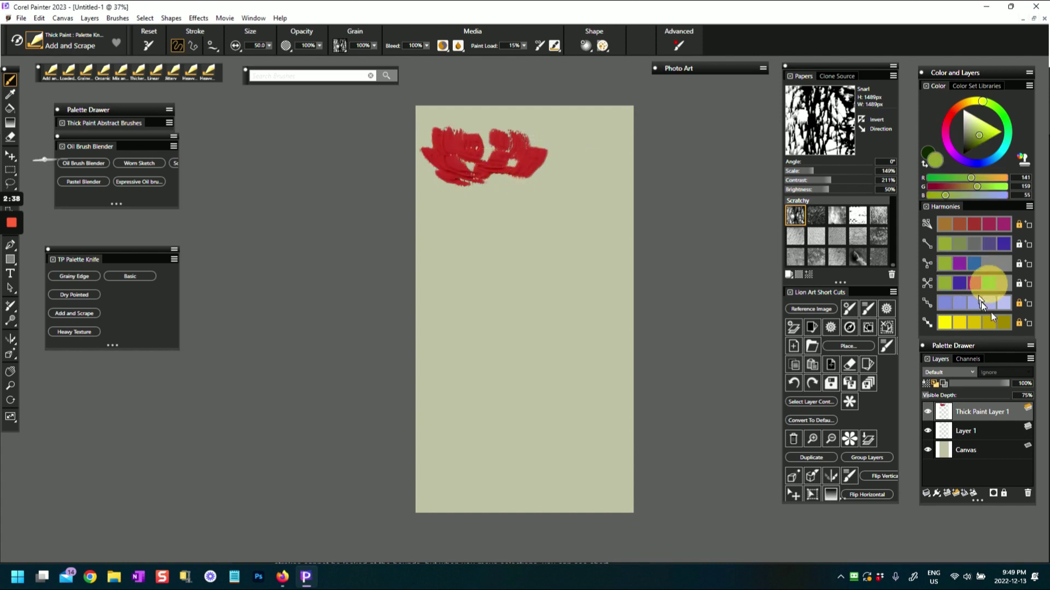
click(973, 323)
mouse_move(468, 140)
mouse_down()
mouse_move(485, 154)
mouse_move(515, 155)
mouse_move(442, 147)
mouse_move(482, 165)
mouse_up()
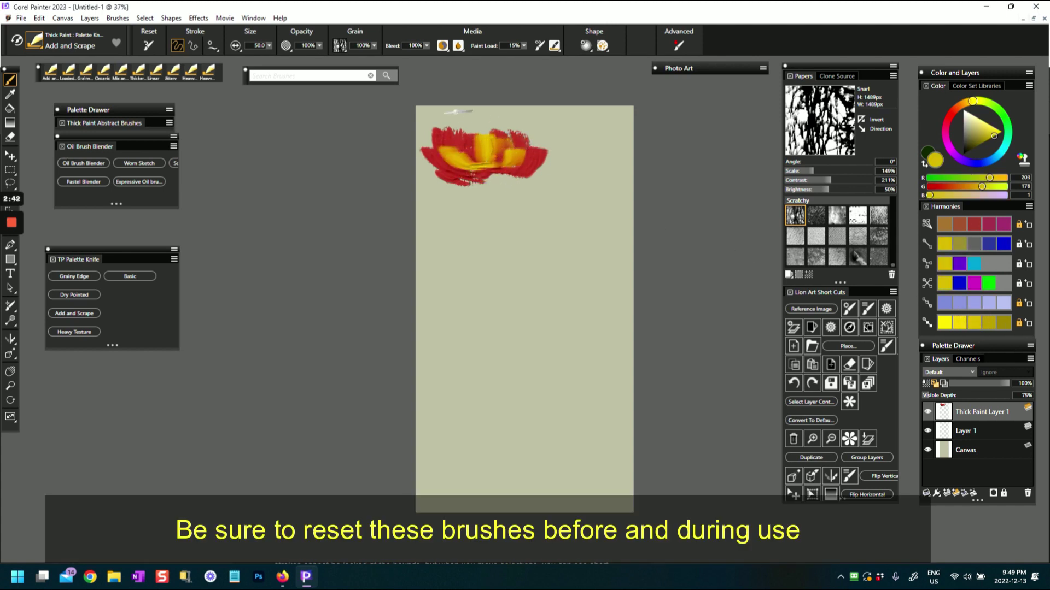
click(148, 47)
mouse_move(549, 141)
mouse_down()
mouse_move(541, 151)
mouse_move(538, 134)
mouse_move(448, 134)
mouse_move(449, 157)
mouse_move(492, 186)
mouse_move(531, 177)
mouse_move(489, 189)
mouse_move(506, 184)
mouse_move(473, 164)
mouse_move(480, 142)
mouse_move(492, 142)
mouse_move(484, 136)
mouse_move(509, 131)
mouse_move(532, 174)
mouse_move(514, 175)
mouse_up()
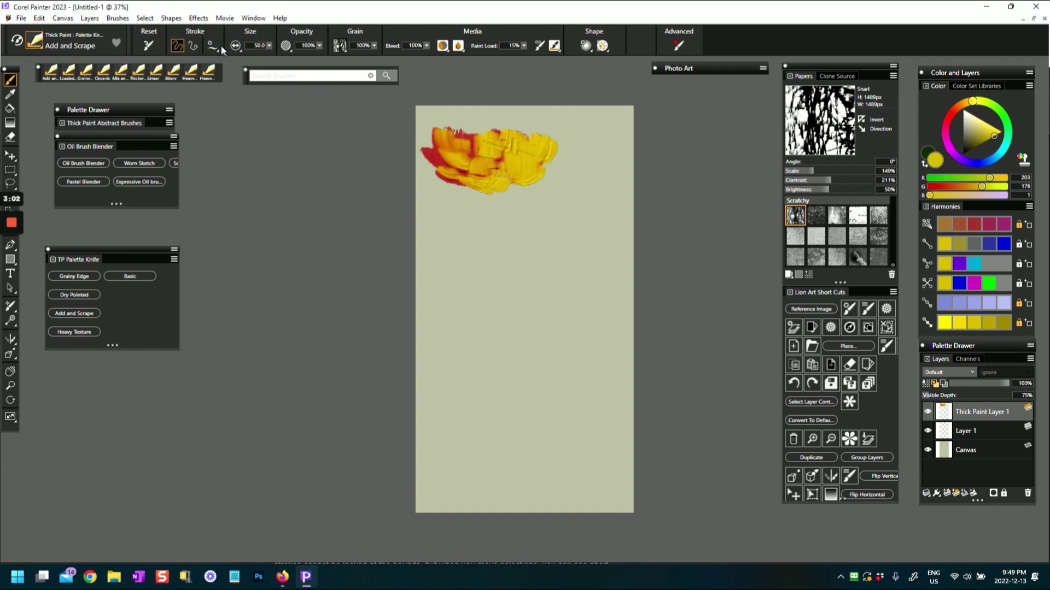
Set the brush's angle expression to Rotation and paint more yellow strokes across the patch.
click(235, 48)
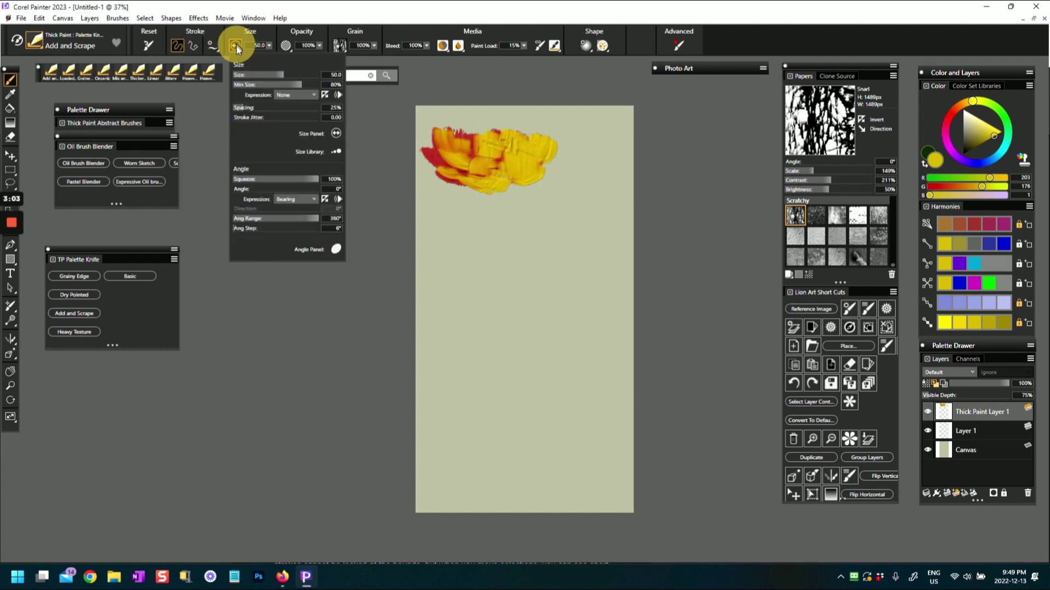
click(291, 200)
click(290, 275)
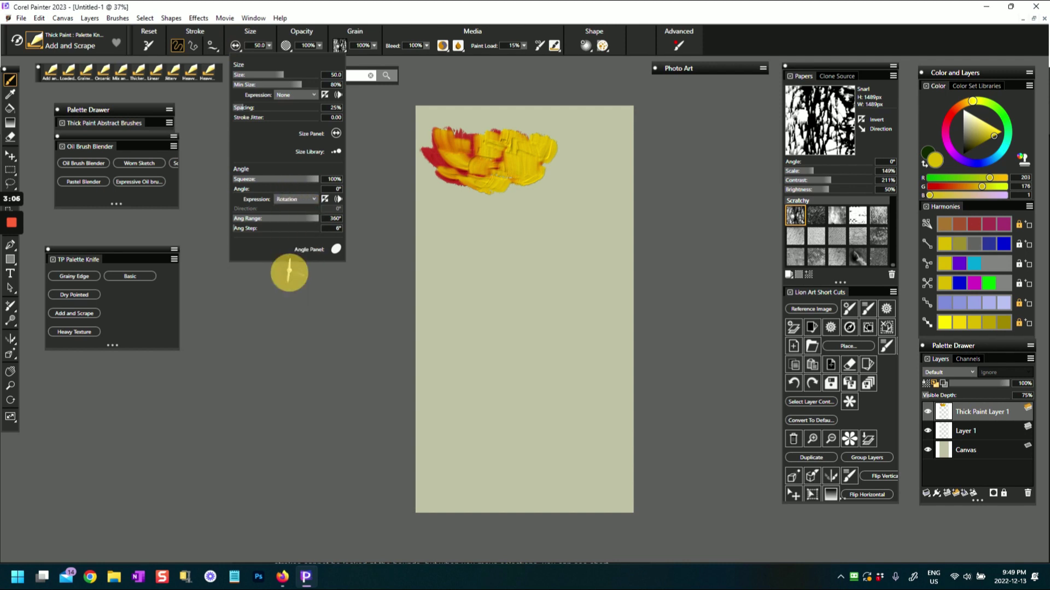
mouse_move(481, 185)
mouse_down()
mouse_move(543, 173)
mouse_move(489, 183)
mouse_move(486, 167)
mouse_move(507, 156)
mouse_move(536, 157)
mouse_move(503, 171)
mouse_move(551, 180)
mouse_move(492, 185)
mouse_move(498, 132)
mouse_move(470, 158)
mouse_move(480, 129)
mouse_move(502, 156)
mouse_up()
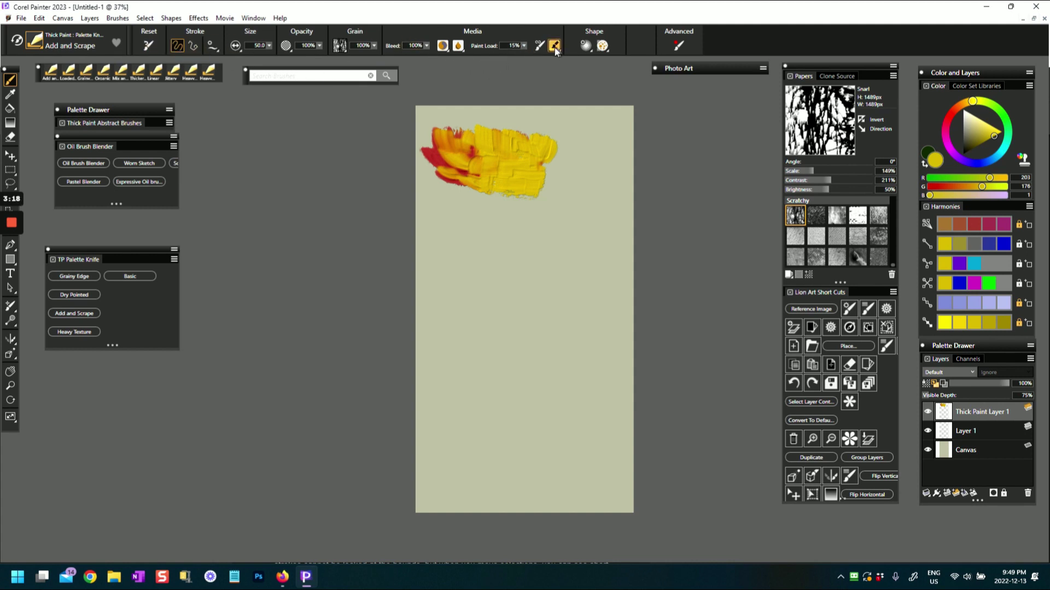
Review the brush's Thick Paint shape settings, then set the layer's visible depth to 143% and extend the patch with yellow strokes.
click(601, 45)
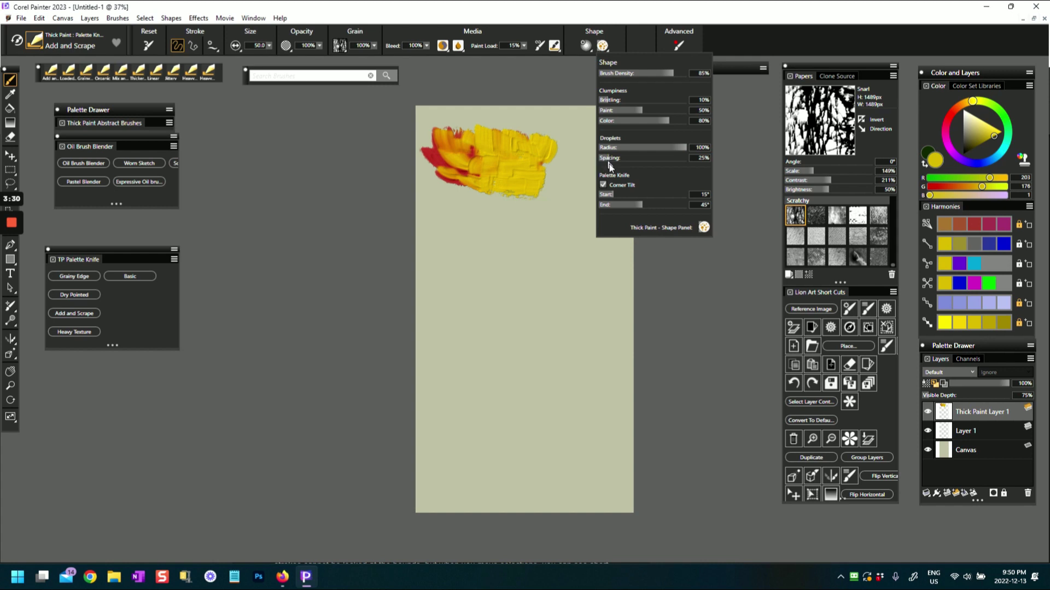
click(536, 186)
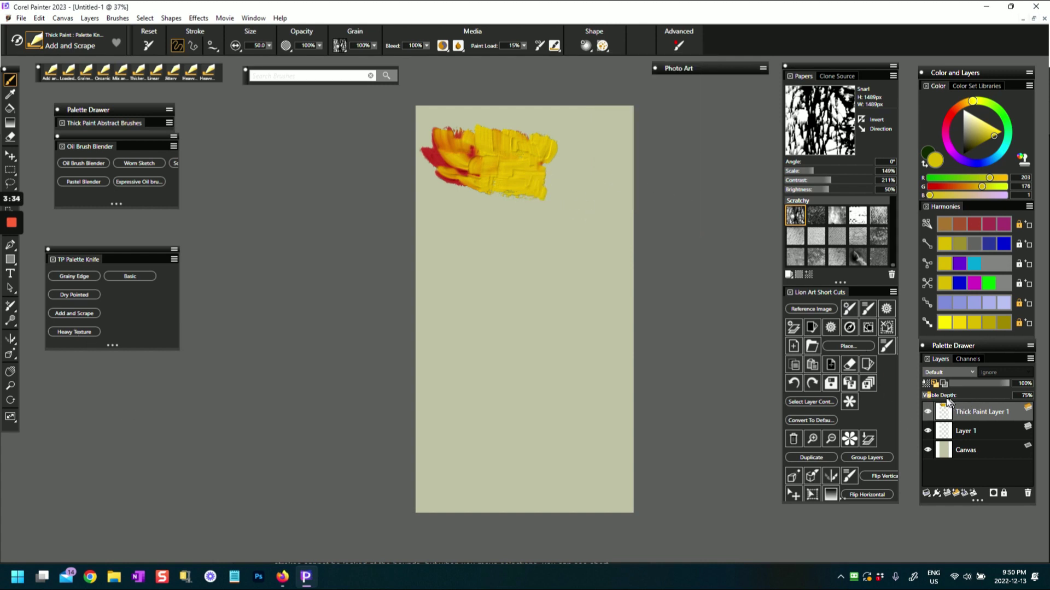
drag(927, 397, 937, 396)
mouse_move(543, 182)
mouse_down()
mouse_move(566, 169)
mouse_move(557, 151)
mouse_up()
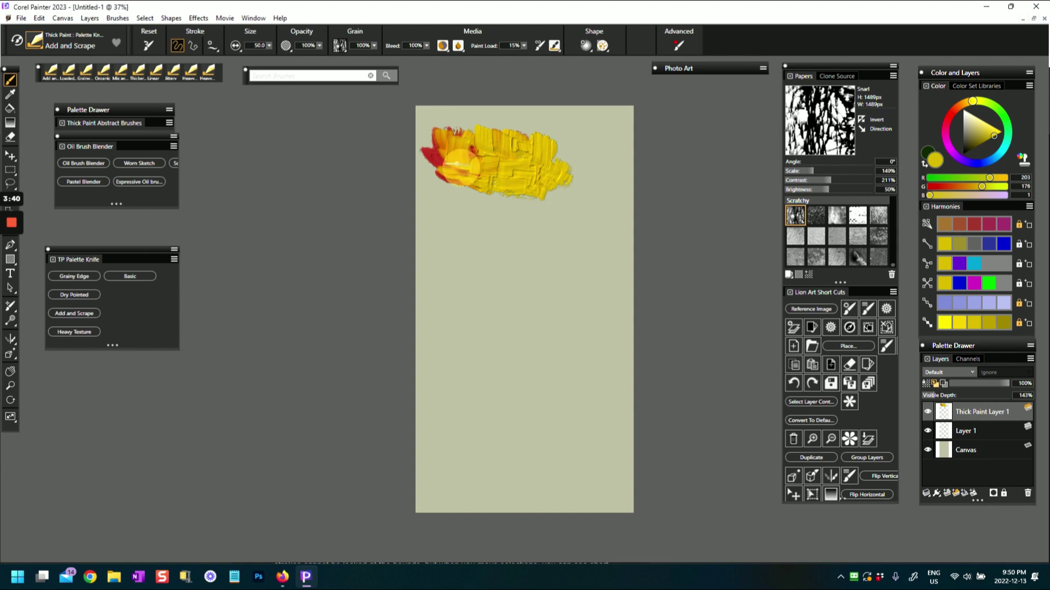
Switch the color to bright red and paint dabs and strokes over the yellow patch and along its lower edge.
click(951, 115)
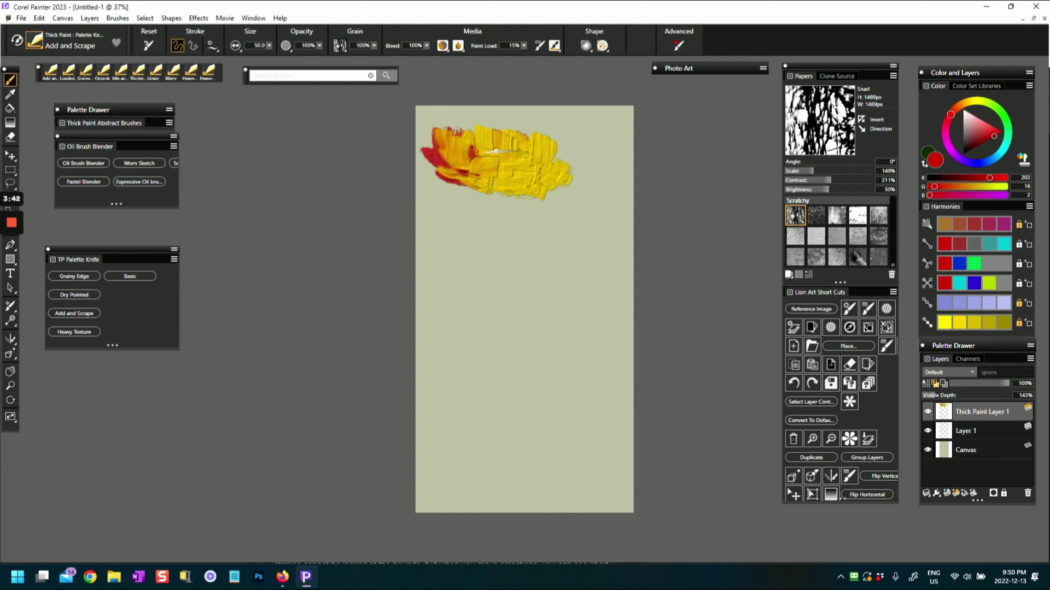
click(523, 150)
click(549, 151)
drag(561, 167, 537, 181)
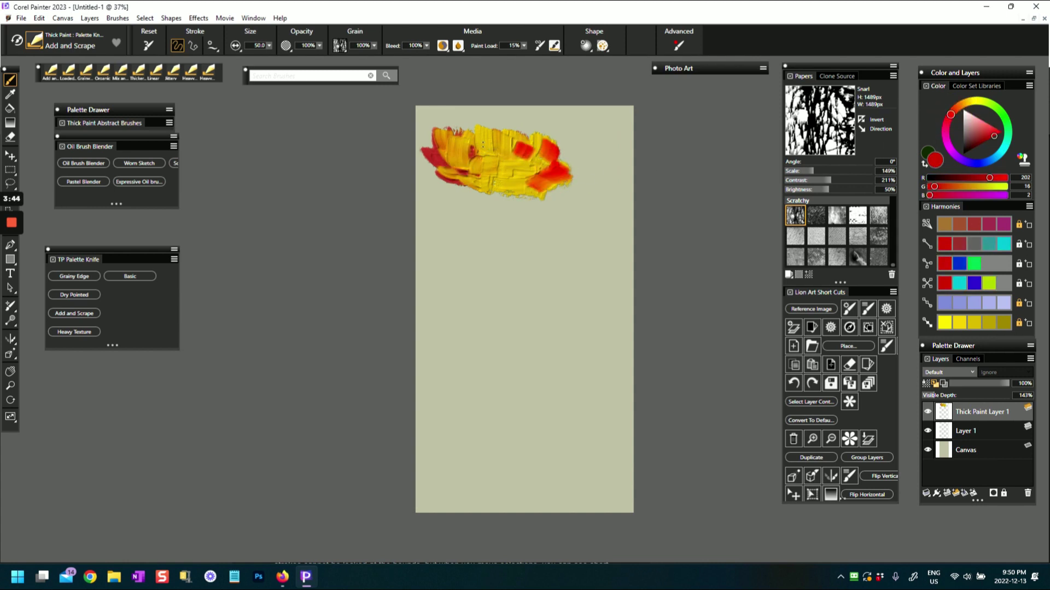
click(482, 153)
mouse_move(447, 149)
mouse_down()
mouse_move(481, 189)
mouse_move(516, 199)
mouse_move(568, 161)
mouse_move(535, 183)
mouse_up()
drag(435, 141, 445, 174)
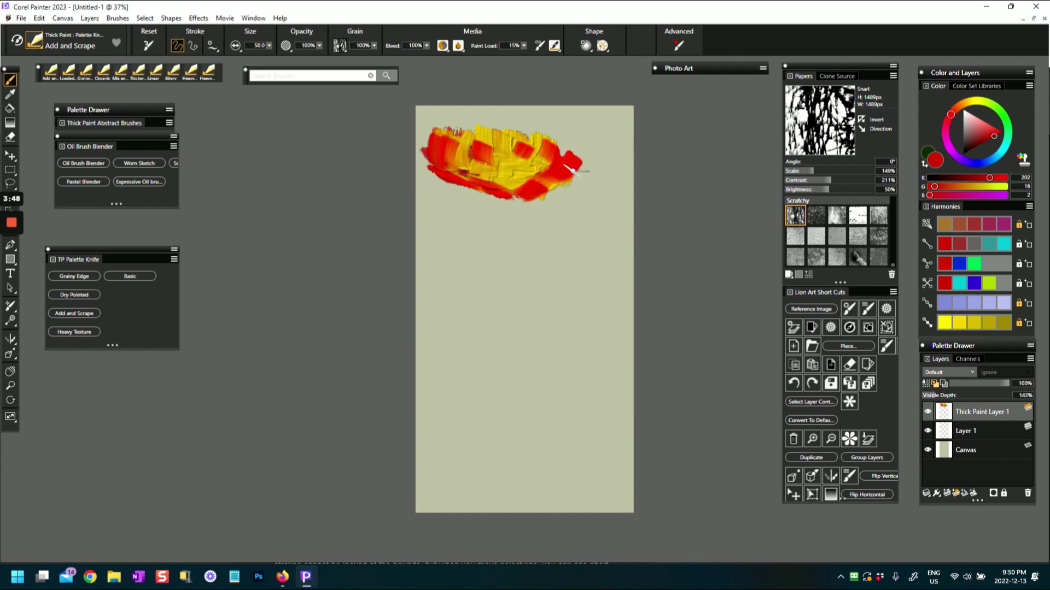
mouse_move(575, 172)
mouse_down()
mouse_move(526, 191)
mouse_move(534, 147)
mouse_move(547, 145)
mouse_move(523, 163)
mouse_up()
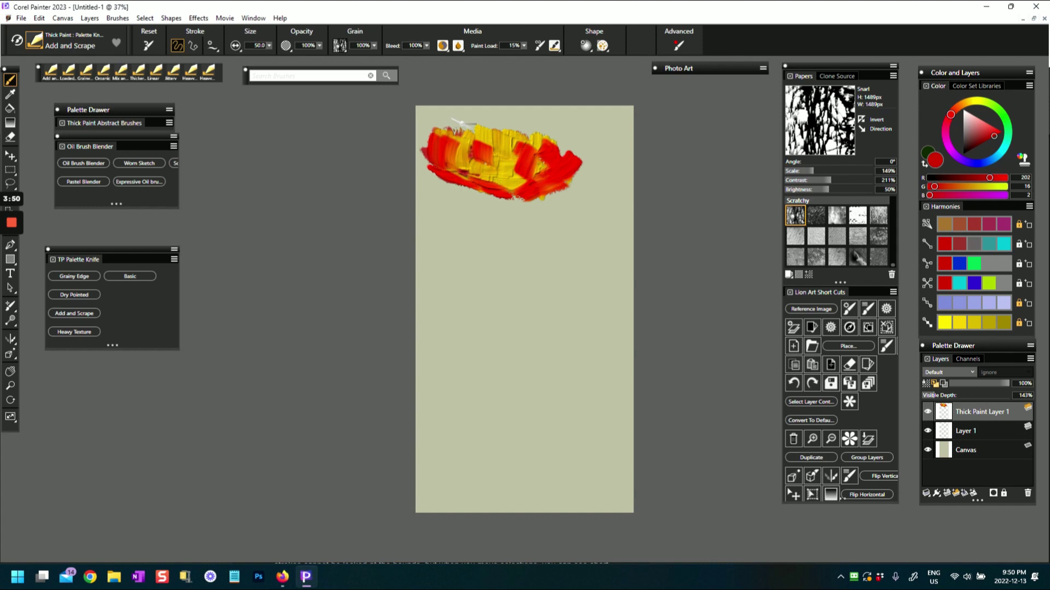
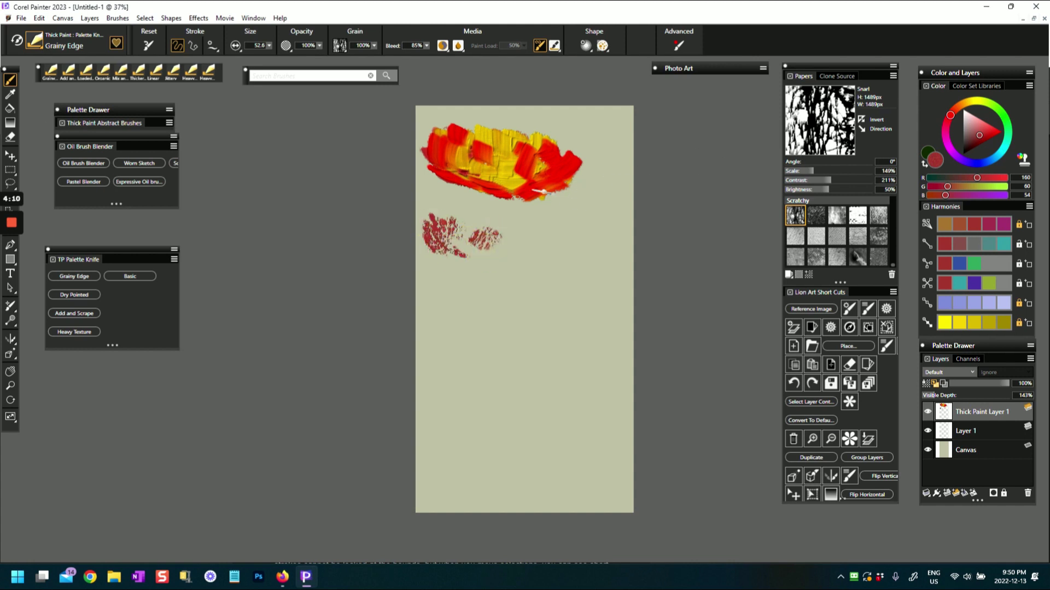
With the Grainy Edge brush, finish the muted red patch below the first one and cover it with golden-brown strokes.
mouse_move(472, 238)
mouse_down()
mouse_move(511, 218)
mouse_move(498, 247)
mouse_move(477, 214)
mouse_move(441, 210)
mouse_move(529, 236)
mouse_move(458, 247)
mouse_move(490, 259)
mouse_move(519, 244)
mouse_move(491, 256)
mouse_move(496, 225)
mouse_move(553, 225)
mouse_move(524, 234)
mouse_move(553, 241)
mouse_move(525, 251)
mouse_move(562, 237)
mouse_move(548, 253)
mouse_move(438, 218)
mouse_move(441, 238)
mouse_move(471, 247)
mouse_move(472, 260)
mouse_move(523, 239)
mouse_move(509, 238)
mouse_move(530, 218)
mouse_move(527, 240)
mouse_move(468, 223)
mouse_move(479, 216)
mouse_move(452, 215)
mouse_move(444, 238)
mouse_up()
click(943, 225)
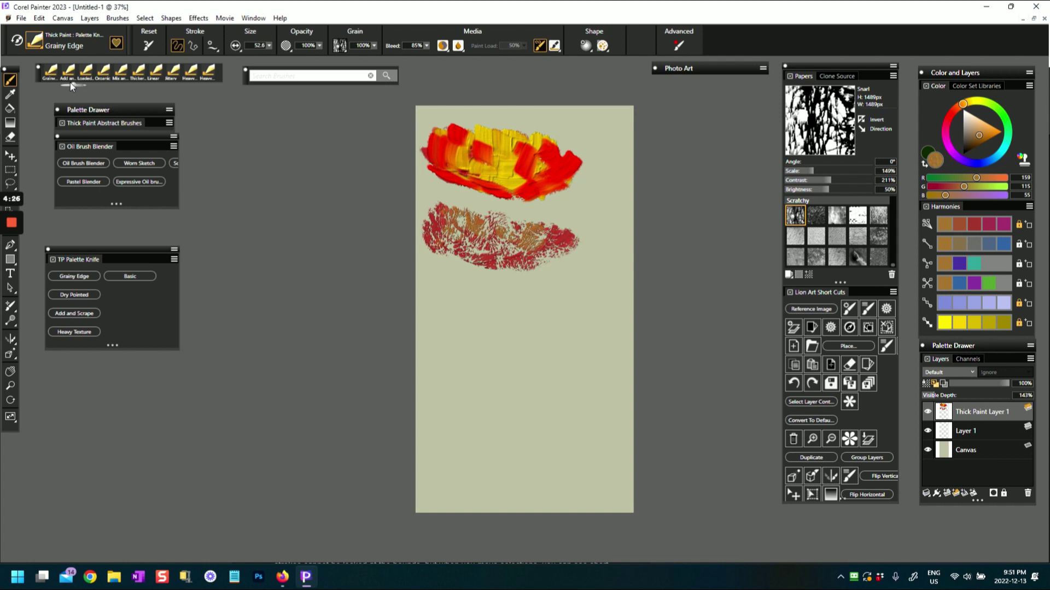
mouse_move(582, 241)
mouse_down()
mouse_move(519, 263)
mouse_move(448, 240)
mouse_move(476, 269)
mouse_move(583, 244)
mouse_move(520, 254)
mouse_up()
drag(443, 211, 455, 243)
mouse_move(568, 220)
mouse_down()
mouse_move(551, 232)
mouse_move(575, 233)
mouse_up()
mouse_move(511, 219)
mouse_down()
mouse_move(504, 230)
mouse_move(482, 221)
mouse_up()
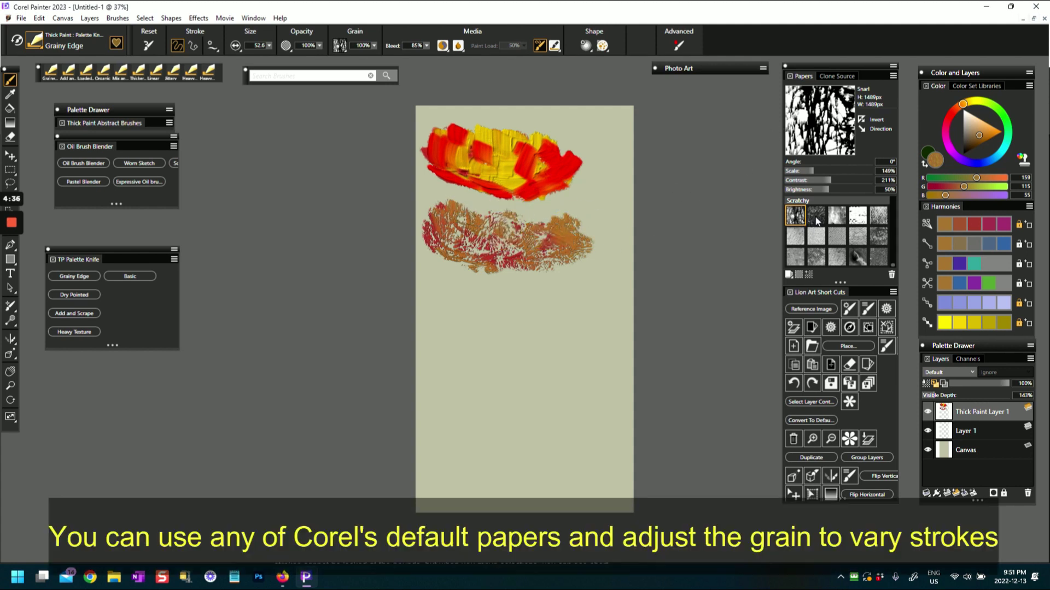
Switch the paper to Abrade, extend the second patch in golden brown, and add teal strokes around its edges.
click(816, 219)
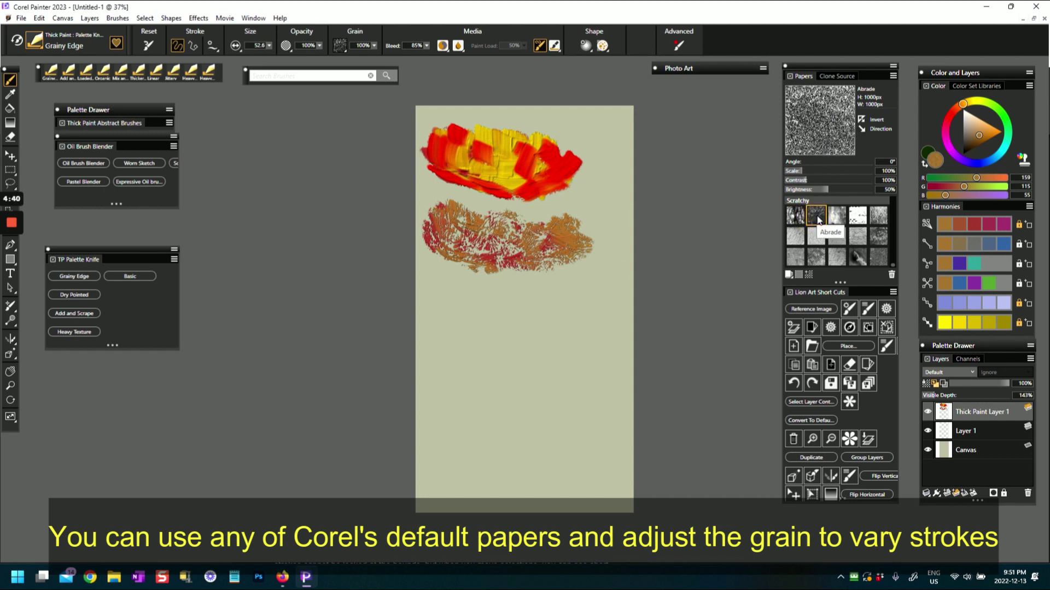
mouse_move(597, 233)
mouse_down()
mouse_move(586, 265)
mouse_move(602, 232)
mouse_up()
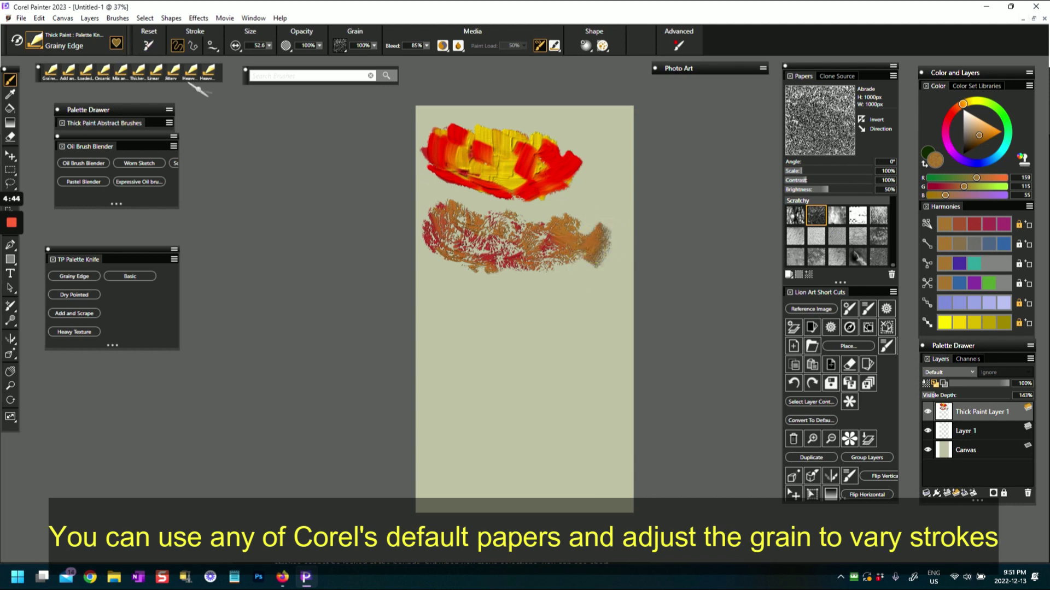
click(975, 262)
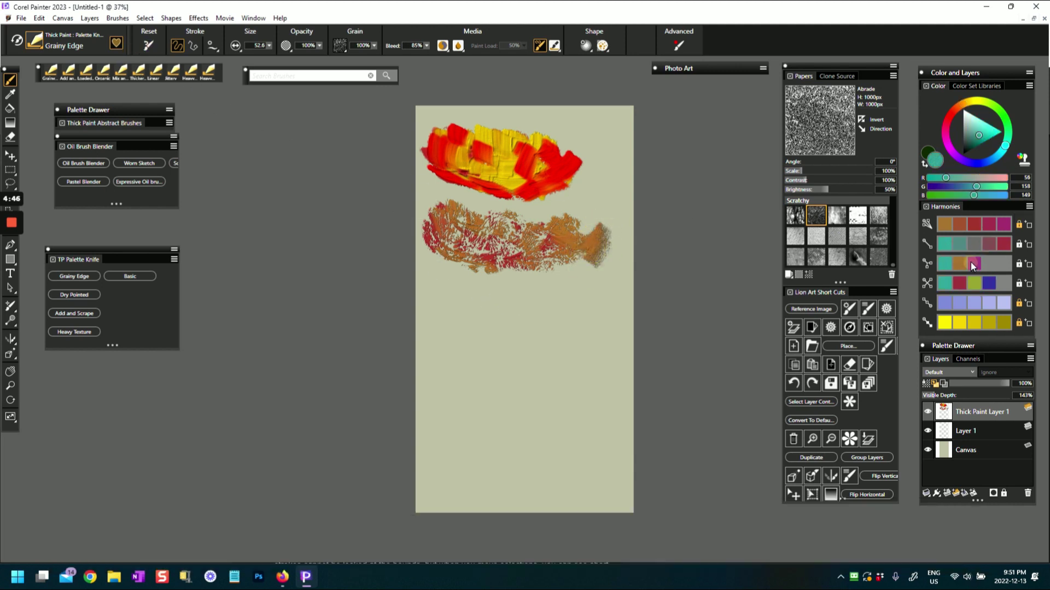
mouse_move(432, 241)
mouse_down()
mouse_move(465, 274)
mouse_move(496, 265)
mouse_move(495, 253)
mouse_move(481, 277)
mouse_move(463, 266)
mouse_move(450, 280)
mouse_move(523, 269)
mouse_move(506, 282)
mouse_move(495, 273)
mouse_move(509, 262)
mouse_move(531, 278)
mouse_move(566, 249)
mouse_move(566, 276)
mouse_move(590, 259)
mouse_move(572, 264)
mouse_move(597, 222)
mouse_move(573, 248)
mouse_move(459, 220)
mouse_move(446, 233)
mouse_move(585, 226)
mouse_move(570, 251)
mouse_move(558, 226)
mouse_move(544, 254)
mouse_up()
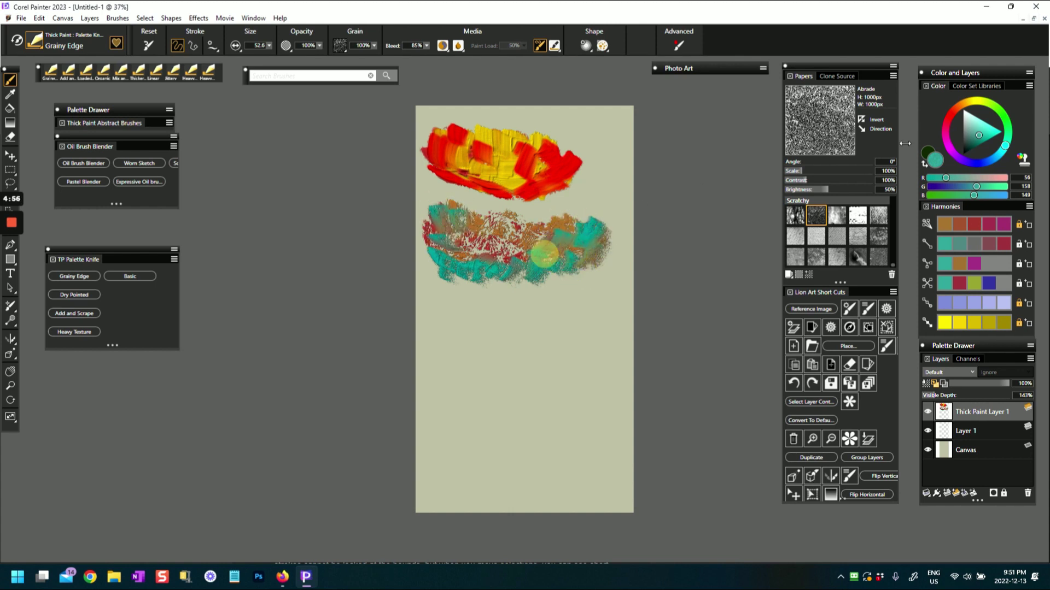
Change the color to reddish brown and paint textured strokes over the upper and right parts of the second patch.
click(956, 107)
drag(956, 106, 956, 109)
mouse_move(478, 210)
mouse_down()
mouse_move(533, 218)
mouse_move(500, 229)
mouse_move(530, 234)
mouse_move(515, 243)
mouse_move(532, 246)
mouse_move(453, 226)
mouse_move(479, 241)
mouse_move(462, 241)
mouse_move(484, 259)
mouse_move(486, 225)
mouse_up()
mouse_move(571, 222)
mouse_down()
mouse_move(579, 209)
mouse_move(567, 192)
mouse_up()
mouse_move(462, 199)
mouse_down()
mouse_move(497, 213)
mouse_move(449, 196)
mouse_move(439, 222)
mouse_move(479, 245)
mouse_up()
mouse_move(597, 216)
mouse_down()
mouse_move(562, 247)
mouse_move(588, 247)
mouse_move(594, 275)
mouse_move(564, 261)
mouse_move(555, 278)
mouse_move(580, 261)
mouse_up()
Paint more reddish-brown strokes over the teal along the second patch's lower and left edges.
click(942, 266)
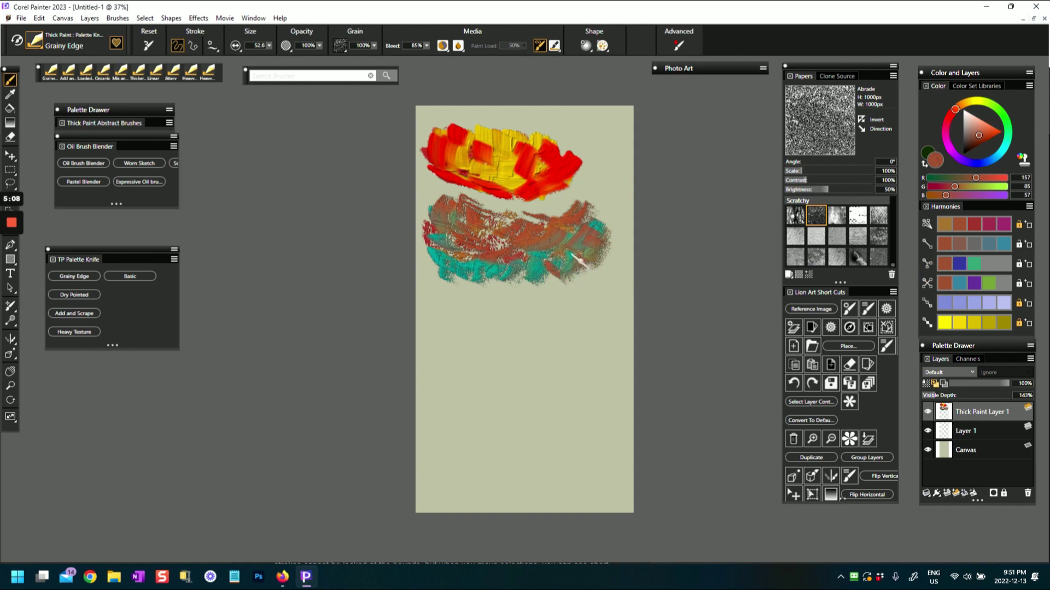
drag(472, 256, 508, 280)
drag(436, 258, 448, 265)
drag(432, 227, 447, 258)
mouse_move(524, 268)
mouse_down()
mouse_move(558, 264)
mouse_move(574, 247)
mouse_up()
Choose a dark brown and paint a short, thick stem beneath the center of the second patch.
click(965, 146)
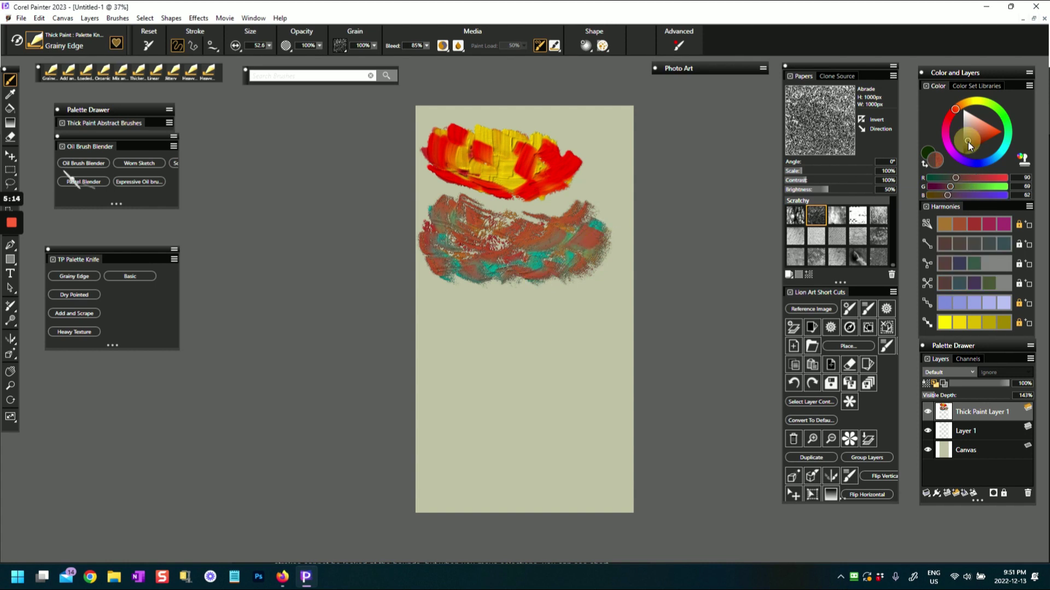
mouse_move(500, 276)
mouse_down()
mouse_move(500, 305)
mouse_move(511, 302)
mouse_move(497, 282)
mouse_move(518, 280)
mouse_move(498, 297)
mouse_move(504, 281)
mouse_move(500, 317)
mouse_up()
mouse_move(508, 271)
mouse_down()
mouse_move(503, 304)
mouse_move(507, 317)
mouse_move(505, 283)
mouse_move(522, 289)
mouse_move(494, 285)
mouse_move(498, 308)
mouse_move(525, 278)
mouse_move(504, 319)
mouse_move(515, 330)
mouse_move(537, 313)
mouse_up()
Paint dark green leaves on both sides of the dark brown stem and highlight them with bright green strokes.
click(1004, 117)
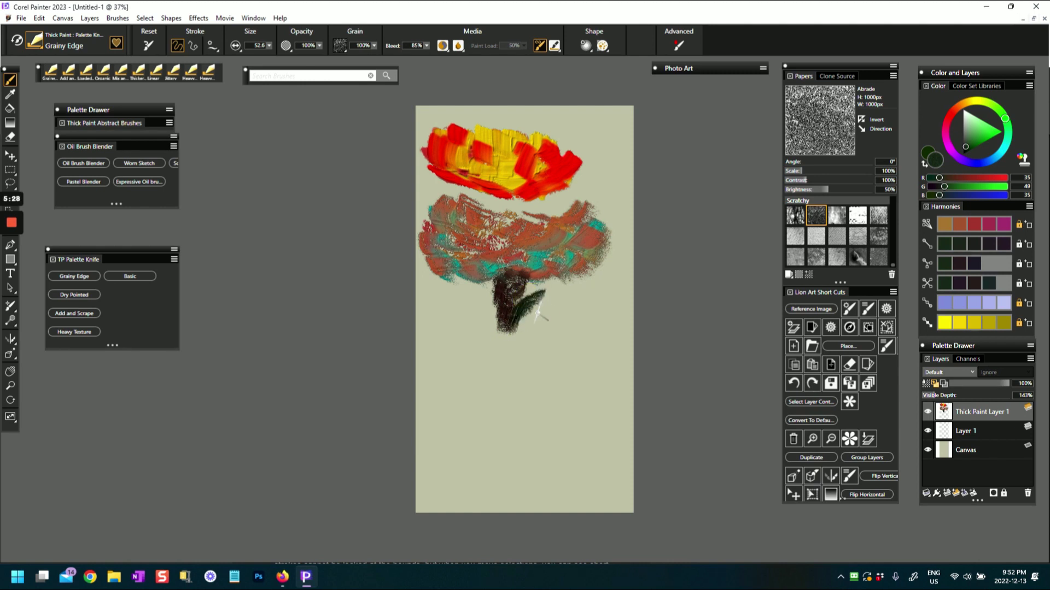
drag(473, 293, 498, 307)
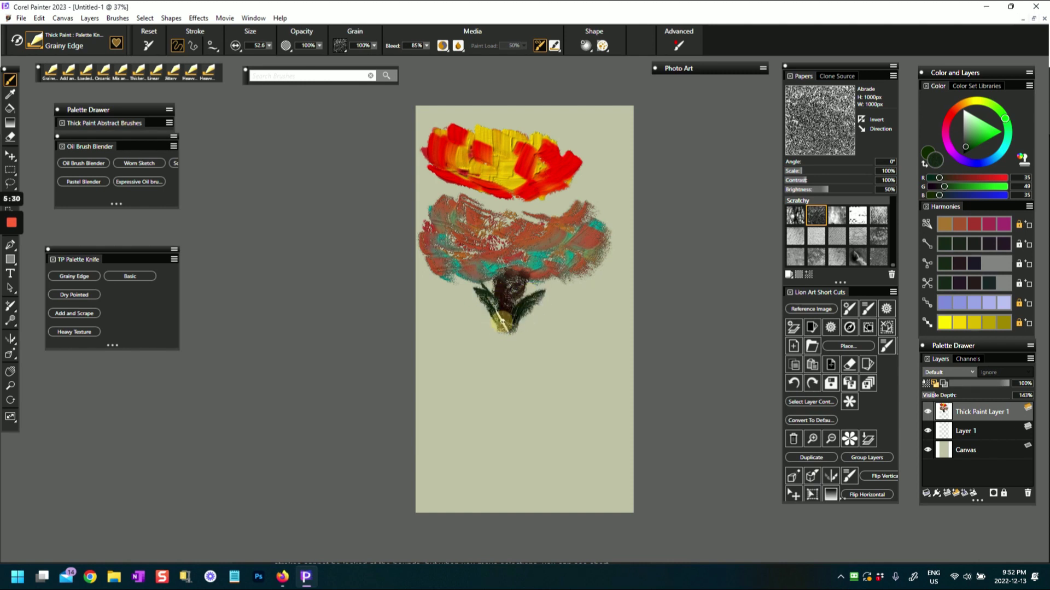
click(982, 136)
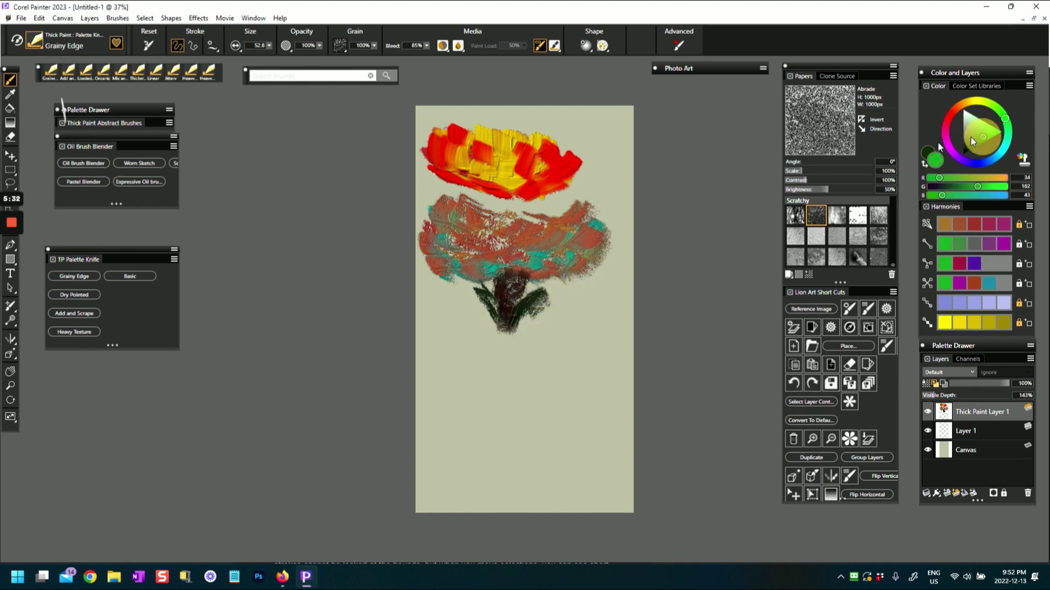
drag(533, 290, 517, 314)
mouse_move(493, 289)
mouse_down()
mouse_move(507, 317)
mouse_move(513, 294)
mouse_move(494, 298)
mouse_move(487, 285)
mouse_move(497, 298)
mouse_move(539, 288)
mouse_move(510, 308)
mouse_move(521, 312)
mouse_move(510, 324)
mouse_move(496, 318)
mouse_move(490, 285)
mouse_move(500, 312)
mouse_up()
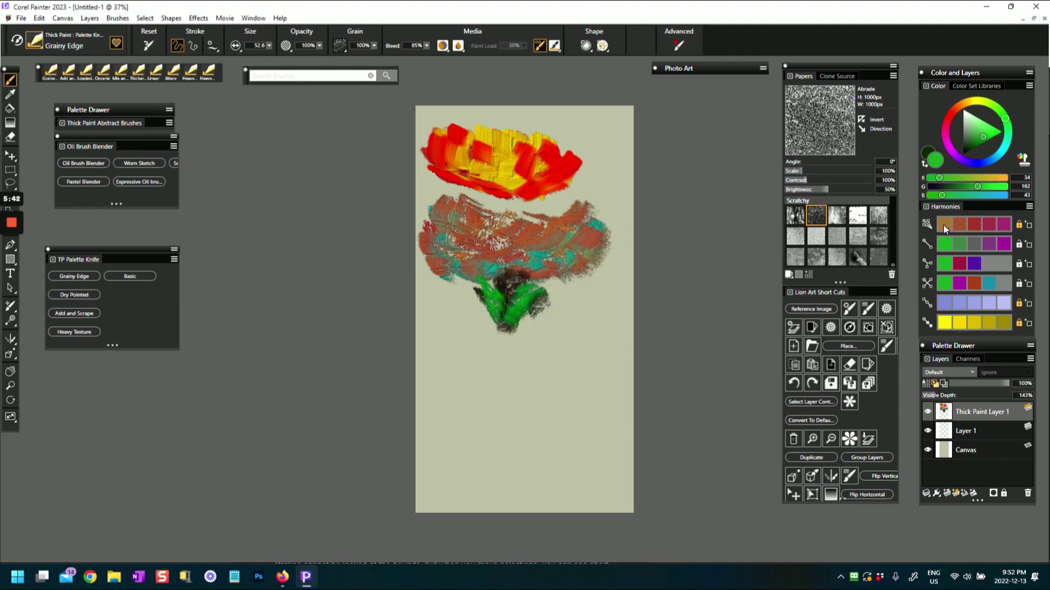
Select golden brown and paint broad strokes across the second patch.
click(945, 226)
drag(567, 252, 572, 246)
mouse_move(448, 225)
mouse_down()
mouse_move(496, 242)
mouse_move(468, 242)
mouse_move(464, 259)
mouse_move(481, 272)
mouse_move(474, 257)
mouse_move(502, 219)
mouse_move(551, 224)
mouse_move(579, 210)
mouse_move(492, 210)
mouse_move(561, 211)
mouse_up()
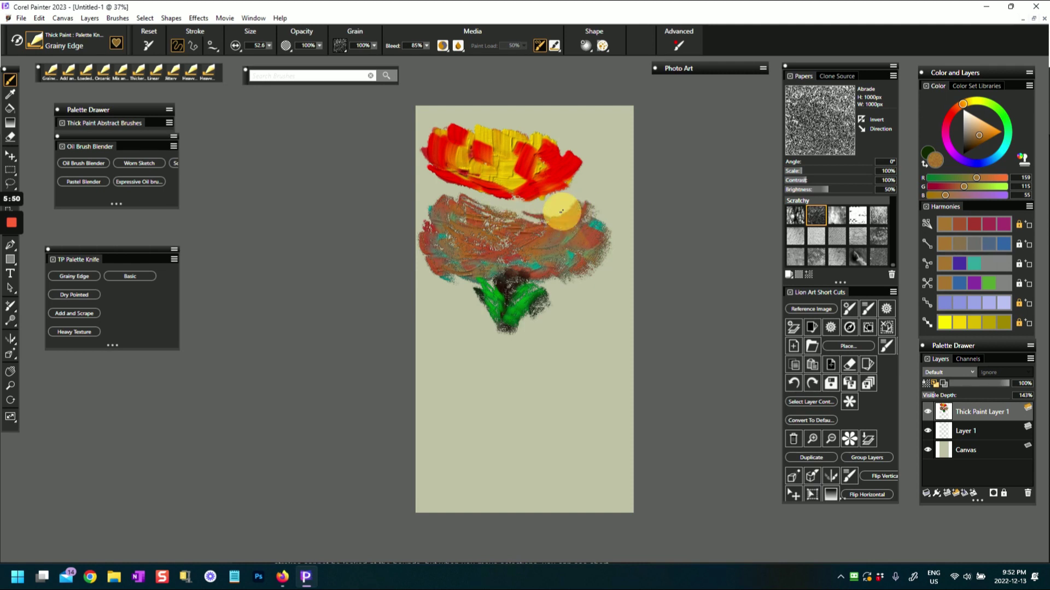
Switch to purple and paint strokes along the top, right and lower areas of the second patch.
click(958, 264)
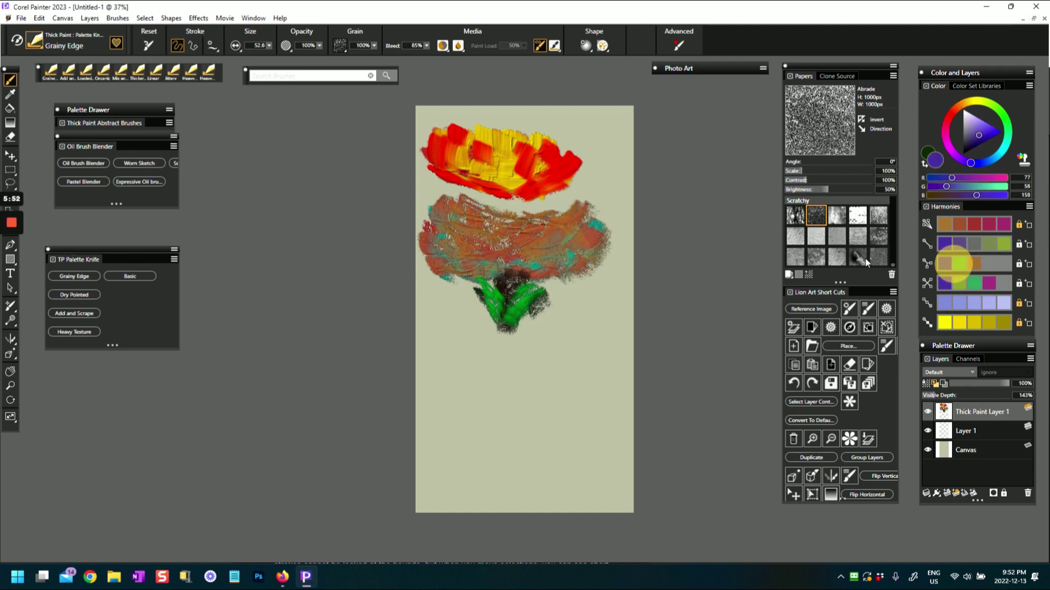
mouse_move(458, 214)
mouse_down()
mouse_move(514, 238)
mouse_move(543, 225)
mouse_move(503, 220)
mouse_move(566, 197)
mouse_move(557, 213)
mouse_move(502, 214)
mouse_move(513, 210)
mouse_move(510, 221)
mouse_move(477, 213)
mouse_up()
drag(599, 240, 584, 245)
mouse_move(536, 277)
mouse_down()
mouse_move(572, 268)
mouse_move(559, 256)
mouse_move(560, 264)
mouse_up()
mouse_move(454, 240)
mouse_down()
mouse_move(487, 242)
mouse_move(458, 242)
mouse_move(446, 259)
mouse_move(460, 264)
mouse_move(449, 264)
mouse_move(514, 261)
mouse_up()
drag(449, 238, 439, 249)
drag(444, 254, 479, 263)
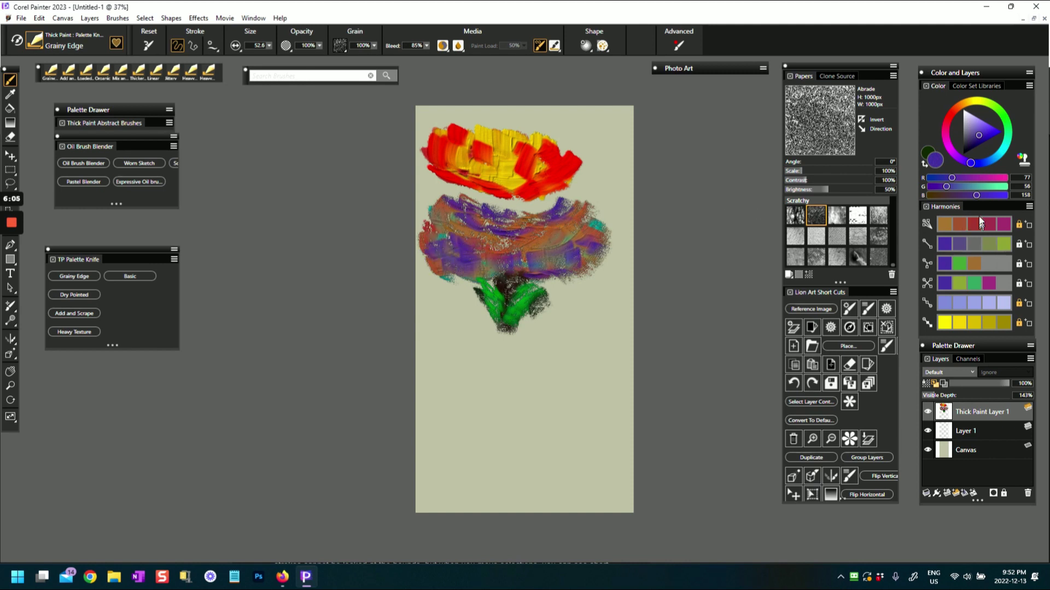
Switch the paper to Abrasion, set its angle to 56°, scale to 95% and contrast to 137%, and test it with purple strokes at the patch's lower right.
click(843, 221)
mouse_move(574, 279)
mouse_down()
mouse_move(547, 281)
mouse_move(579, 272)
mouse_up()
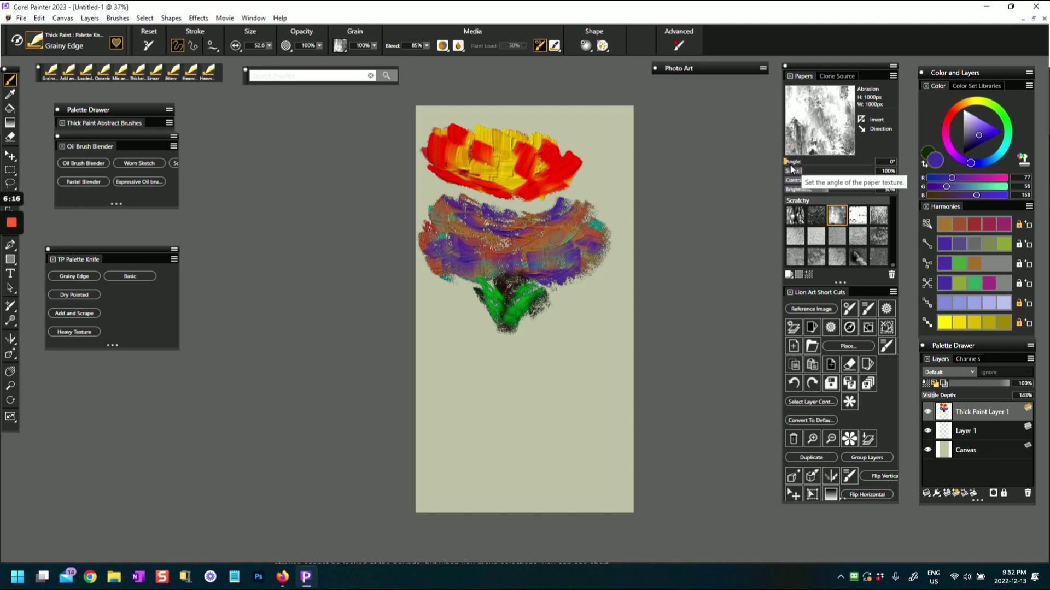
drag(790, 162, 804, 163)
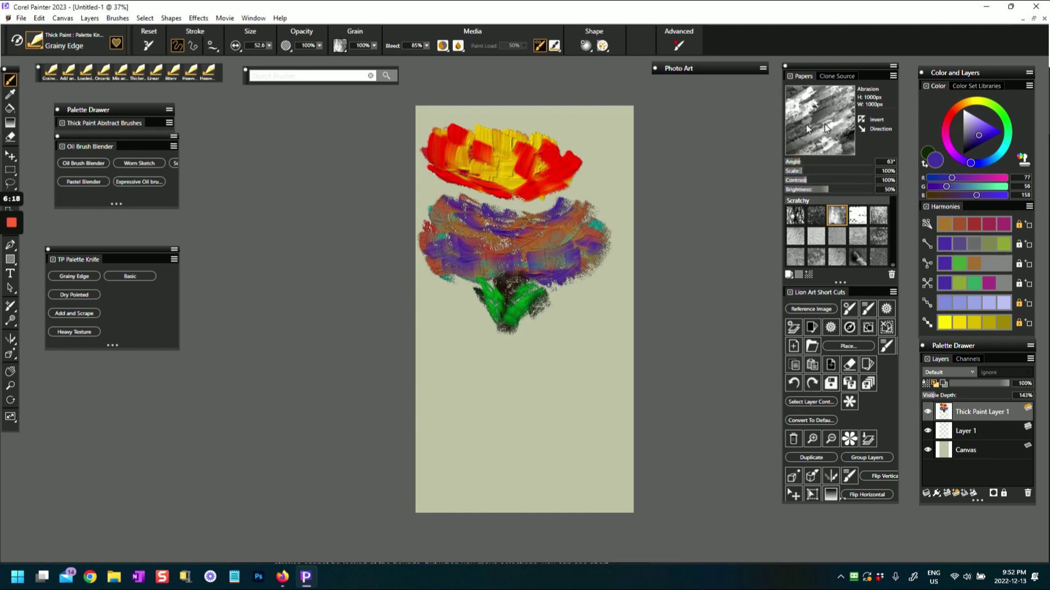
drag(798, 163, 829, 190)
drag(557, 282, 599, 272)
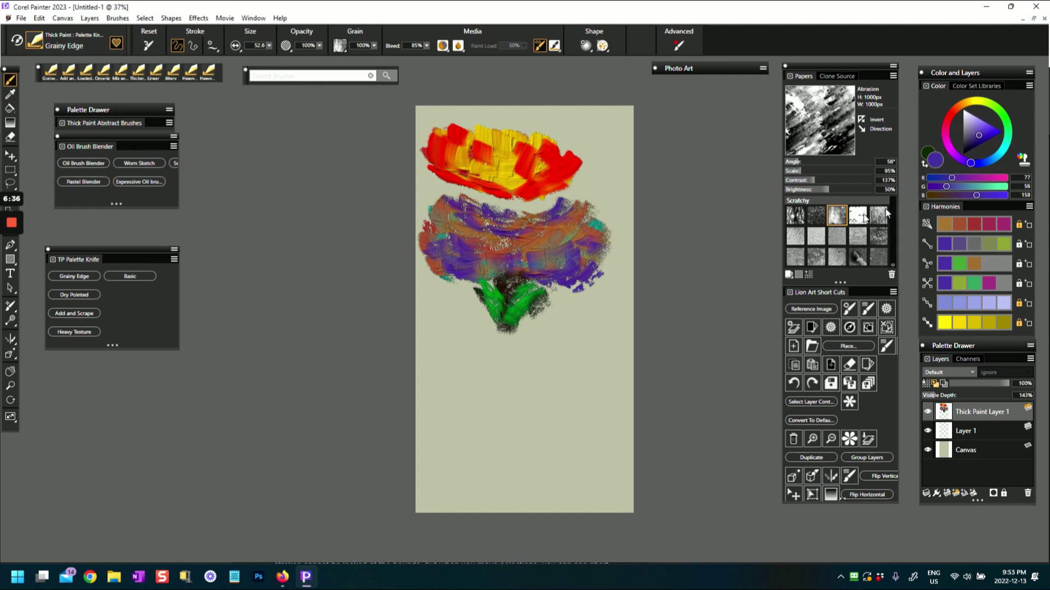
Choose yellow and paint two textured leaf shapes on either side below the bright green leaves.
click(961, 325)
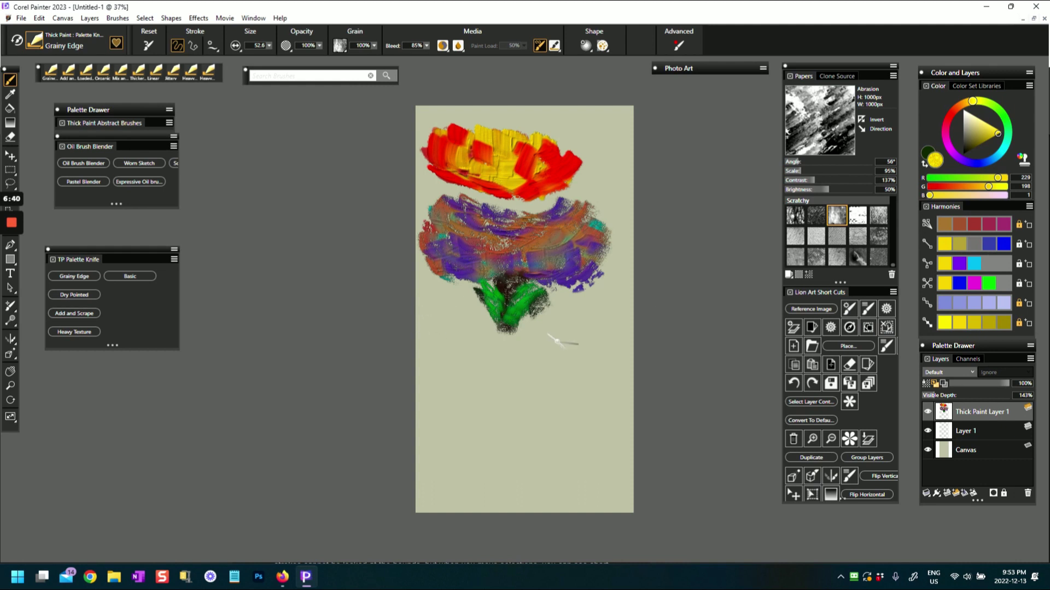
mouse_move(437, 320)
mouse_down()
mouse_move(480, 339)
mouse_move(455, 315)
mouse_up()
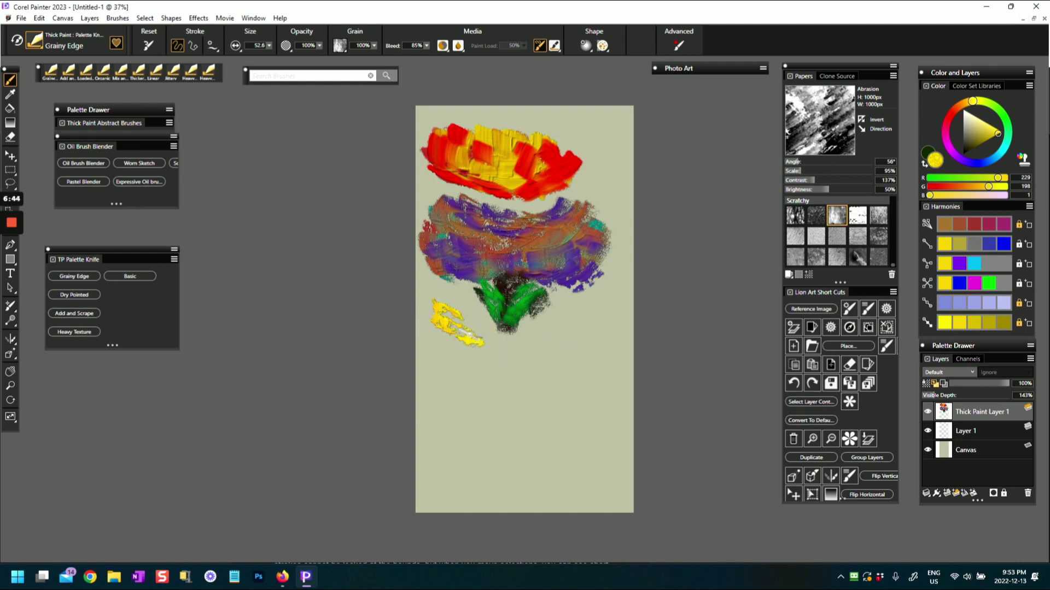
mouse_move(492, 350)
mouse_down()
mouse_move(453, 327)
mouse_move(464, 322)
mouse_up()
mouse_move(547, 338)
mouse_down()
mouse_move(515, 349)
mouse_move(573, 333)
mouse_move(562, 352)
mouse_up()
mouse_move(612, 325)
mouse_down()
mouse_move(600, 331)
mouse_move(590, 320)
mouse_move(584, 331)
mouse_up()
Select reddish brown and paint strokes over and around both yellow leaf shapes, blending them toward orange.
click(960, 224)
mouse_move(525, 352)
mouse_down()
mouse_move(590, 320)
mouse_move(546, 339)
mouse_up()
drag(589, 311, 579, 337)
drag(436, 329, 491, 343)
mouse_move(456, 311)
mouse_down()
mouse_move(534, 344)
mouse_move(581, 324)
mouse_up()
mouse_move(515, 341)
mouse_down()
mouse_move(527, 343)
mouse_move(501, 331)
mouse_up()
mouse_move(477, 320)
mouse_down()
mouse_move(426, 325)
mouse_move(516, 359)
mouse_up()
mouse_move(590, 329)
mouse_down()
mouse_move(587, 305)
mouse_move(599, 318)
mouse_up()
mouse_move(481, 317)
mouse_down()
mouse_move(507, 350)
mouse_move(533, 343)
mouse_up()
Change the color to green and paint a short vertical stem below the two orange leaf shapes.
click(983, 136)
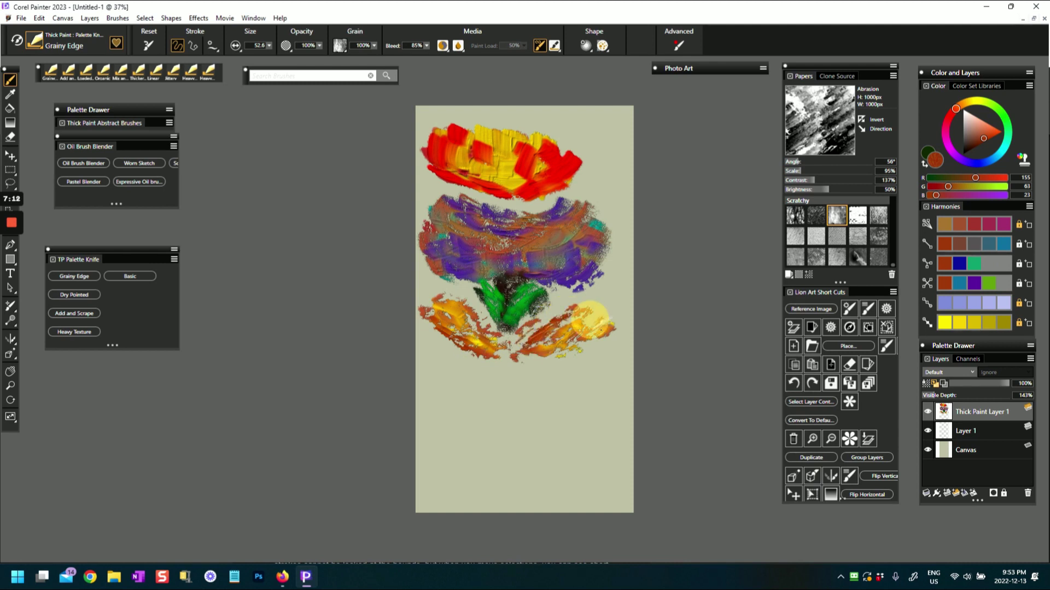
click(1009, 132)
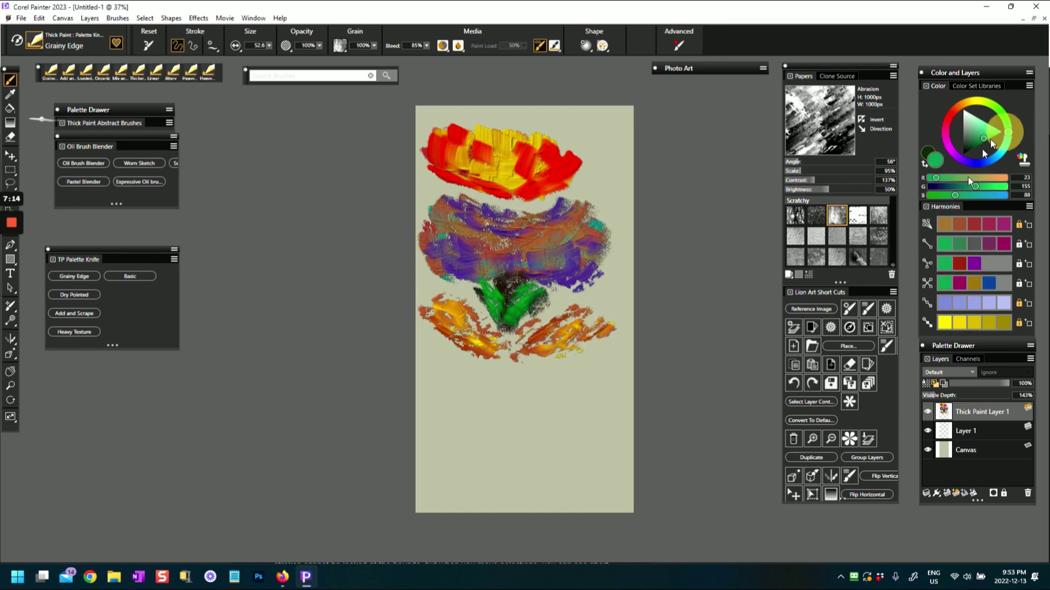
click(961, 244)
mouse_move(504, 354)
mouse_down()
mouse_move(510, 403)
mouse_move(502, 371)
mouse_move(512, 387)
mouse_move(516, 371)
mouse_move(499, 363)
mouse_move(499, 399)
mouse_move(503, 364)
mouse_move(516, 358)
mouse_up()
Thicken and lengthen the lower stem with muted green strokes, carrying one up between the orange leaf shapes.
click(944, 244)
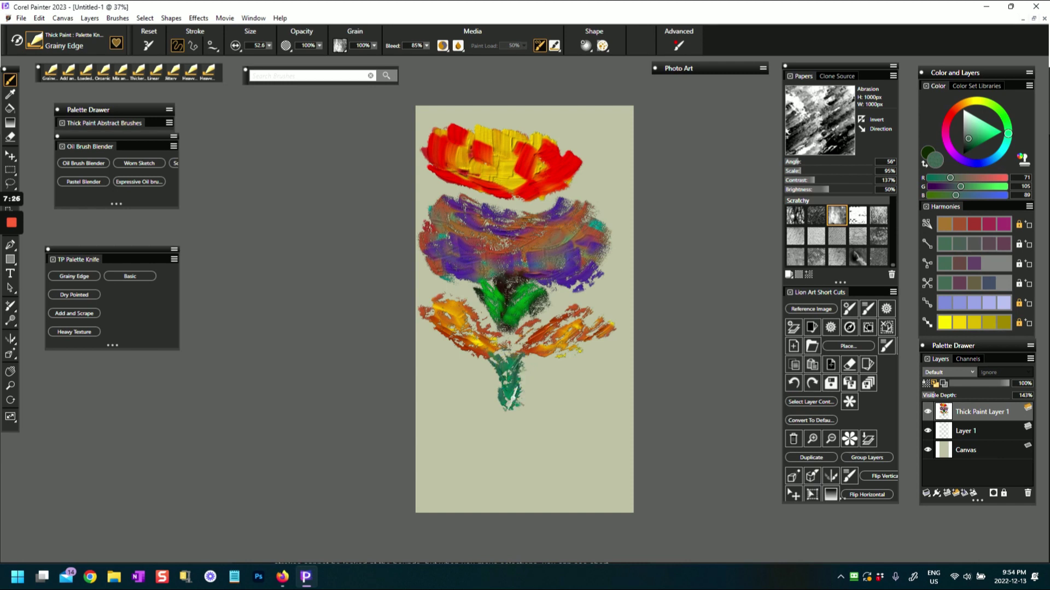
drag(503, 404, 518, 382)
mouse_move(522, 382)
mouse_down()
mouse_move(483, 377)
mouse_move(496, 381)
mouse_move(481, 371)
mouse_move(504, 389)
mouse_move(534, 372)
mouse_move(515, 351)
mouse_move(493, 348)
mouse_up()
mouse_move(503, 389)
mouse_down()
mouse_move(507, 418)
mouse_move(496, 421)
mouse_move(513, 420)
mouse_up()
click(515, 423)
drag(525, 362, 527, 330)
Pick gray and paint textured strokes along both sides of the lower stem and out toward the orange leaf shapes.
click(973, 246)
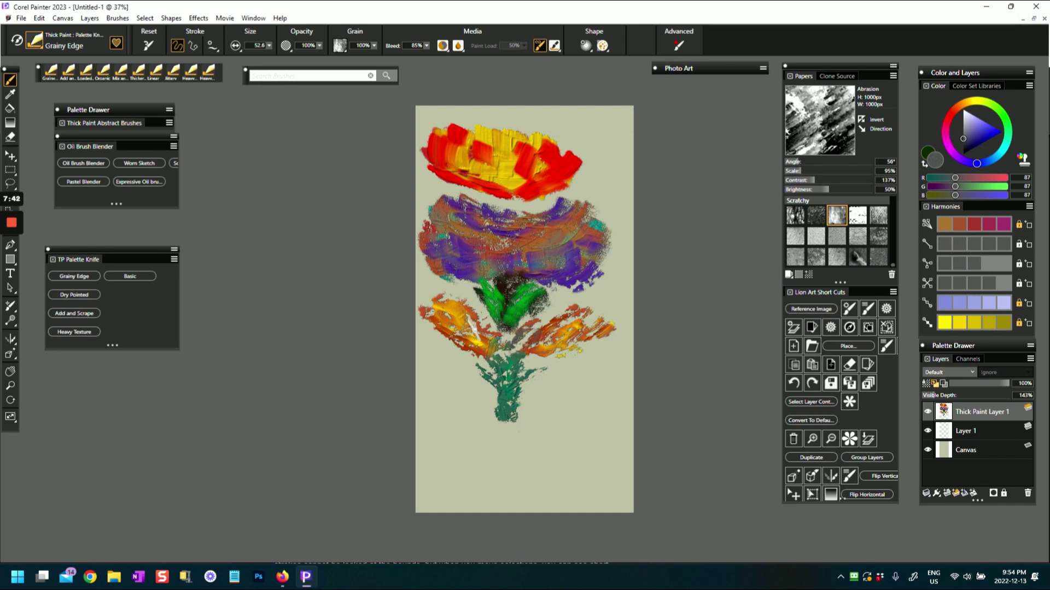
mouse_move(526, 365)
mouse_down()
mouse_move(535, 359)
mouse_move(490, 366)
mouse_move(496, 374)
mouse_up()
drag(490, 374, 497, 396)
mouse_move(491, 397)
mouse_down()
mouse_move(495, 412)
mouse_move(510, 404)
mouse_move(492, 394)
mouse_move(491, 361)
mouse_move(536, 359)
mouse_up()
drag(529, 355, 544, 356)
drag(472, 351, 489, 374)
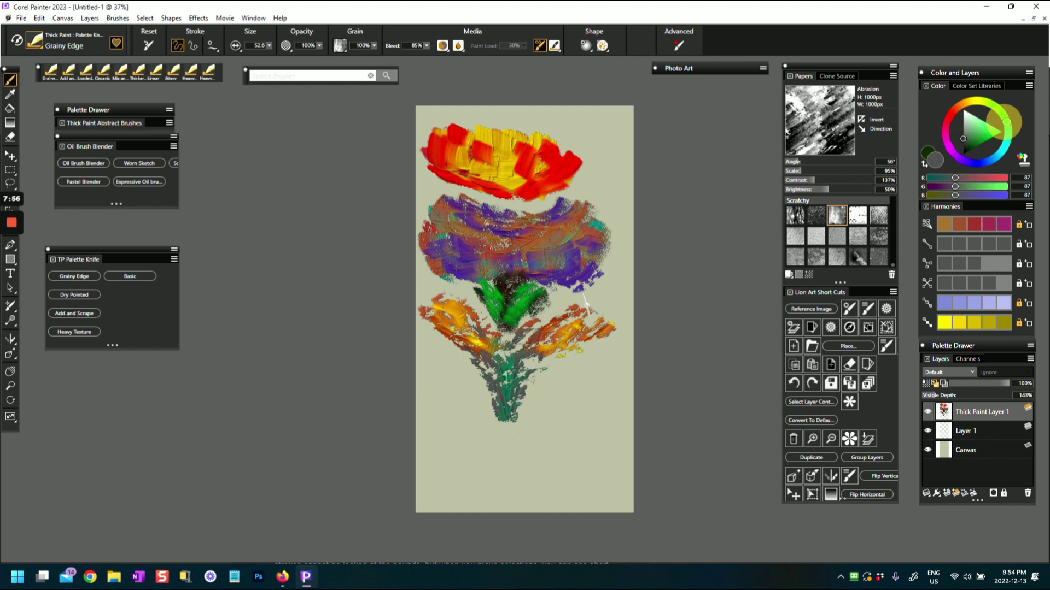
drag(481, 359, 496, 377)
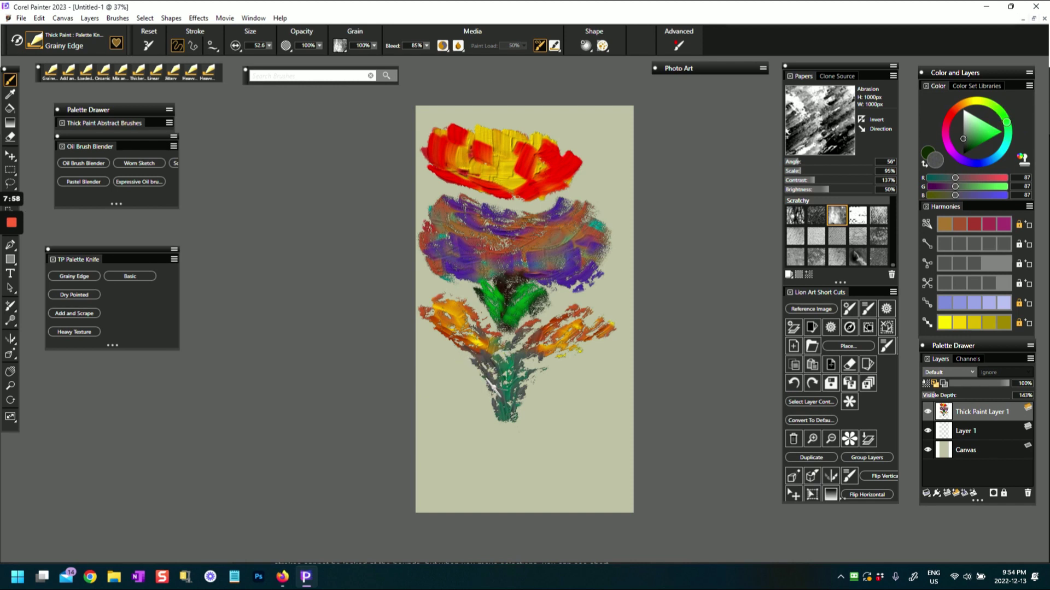
Paint bright green strokes over the lower stem, checking the brush's size and angle settings between strokes.
click(986, 133)
drag(487, 357, 503, 387)
mouse_move(516, 351)
mouse_down()
mouse_move(512, 383)
mouse_move(536, 372)
mouse_move(512, 398)
mouse_up()
drag(486, 363, 485, 397)
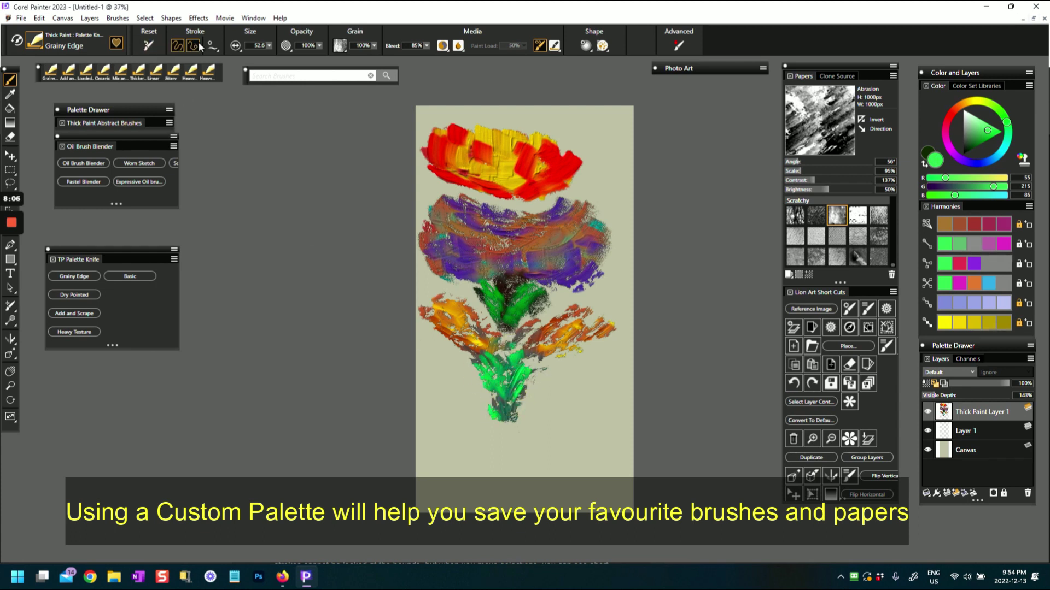
click(235, 46)
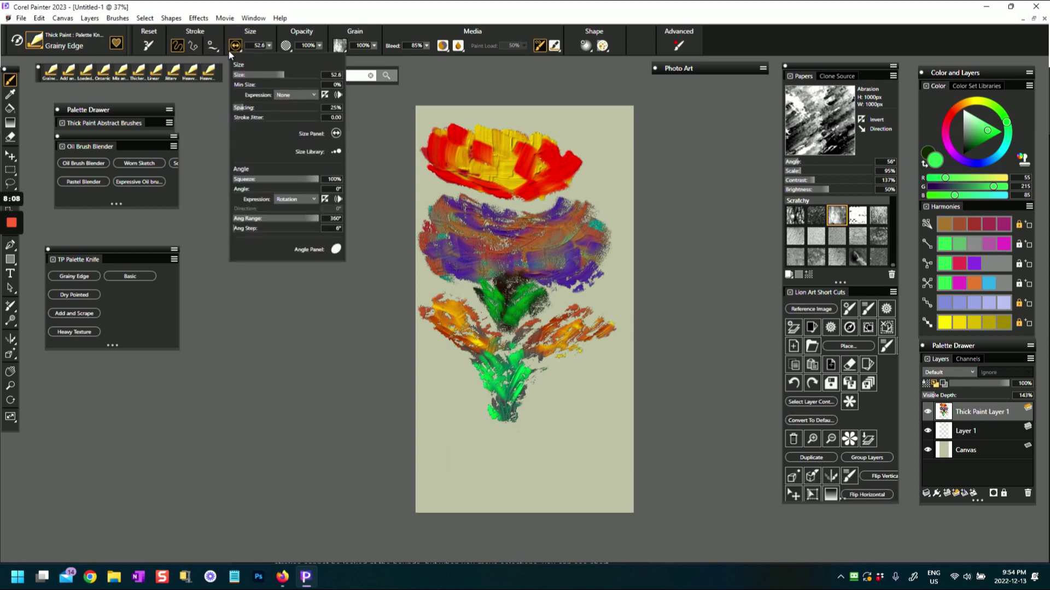
click(492, 385)
mouse_move(502, 356)
mouse_down()
mouse_move(515, 360)
mouse_move(497, 348)
mouse_move(566, 316)
mouse_move(515, 359)
mouse_up()
Switch to dark yellow and paint strokes over both orange leaf shapes beside the lower stem.
click(974, 322)
drag(452, 303, 495, 342)
mouse_move(429, 321)
mouse_down()
mouse_move(474, 366)
mouse_move(427, 333)
mouse_move(569, 362)
mouse_move(587, 341)
mouse_move(584, 355)
mouse_move(554, 361)
mouse_move(414, 324)
mouse_move(473, 351)
mouse_move(469, 367)
mouse_move(478, 361)
mouse_move(441, 307)
mouse_up()
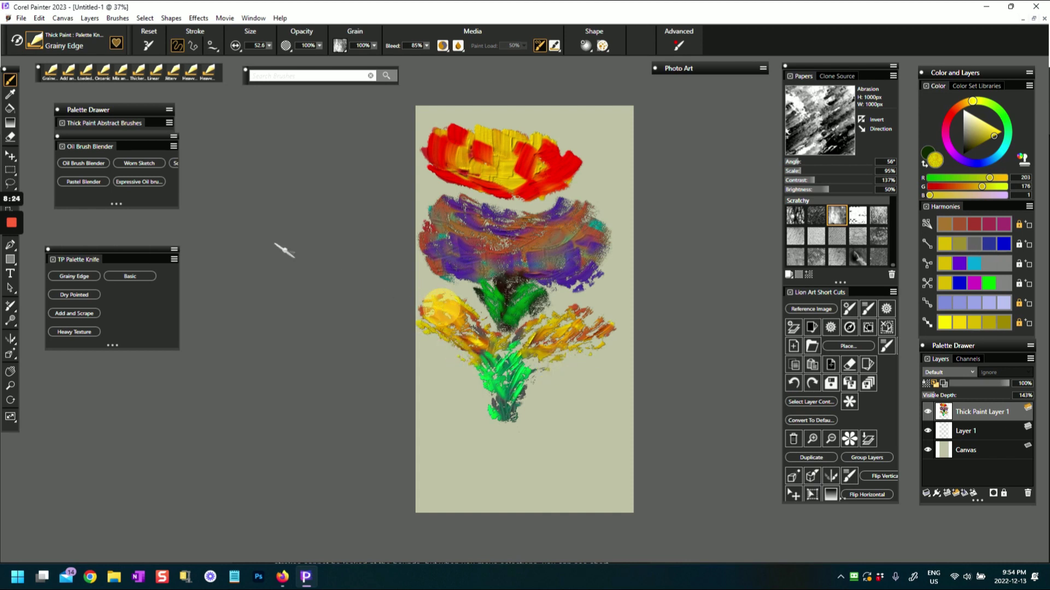
drag(590, 341, 562, 355)
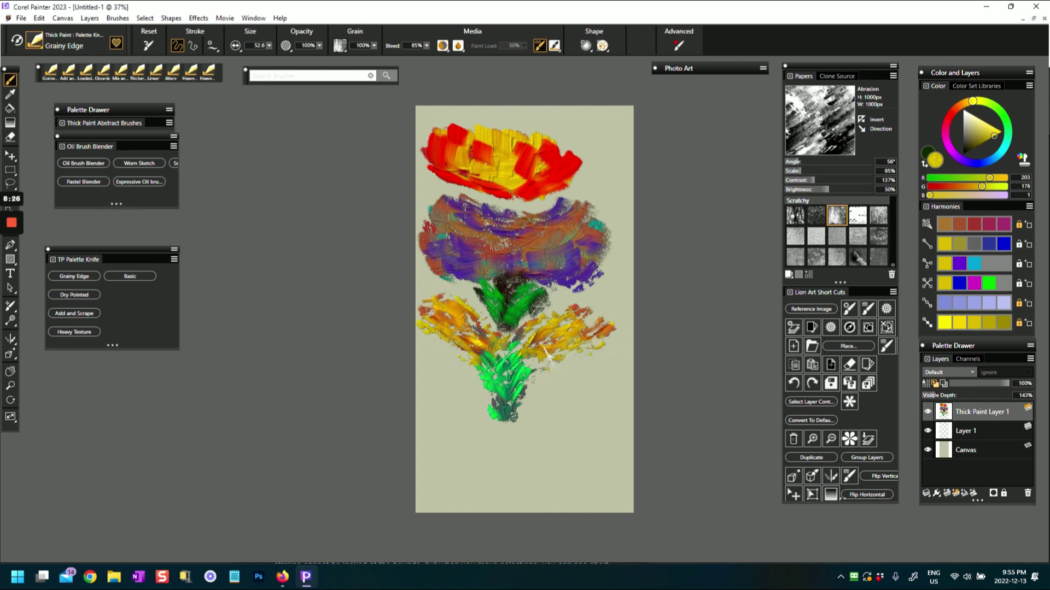
Change the color to red, accent both yellow leaf shapes, and scatter small red dabs beneath them.
click(949, 116)
mouse_move(575, 317)
mouse_down()
mouse_move(590, 326)
mouse_move(534, 339)
mouse_up()
mouse_move(469, 305)
mouse_down()
mouse_move(492, 334)
mouse_move(483, 329)
mouse_move(428, 415)
mouse_up()
mouse_move(574, 350)
mouse_down()
mouse_move(596, 358)
mouse_move(611, 382)
mouse_move(596, 389)
mouse_move(572, 376)
mouse_move(614, 358)
mouse_move(580, 375)
mouse_up()
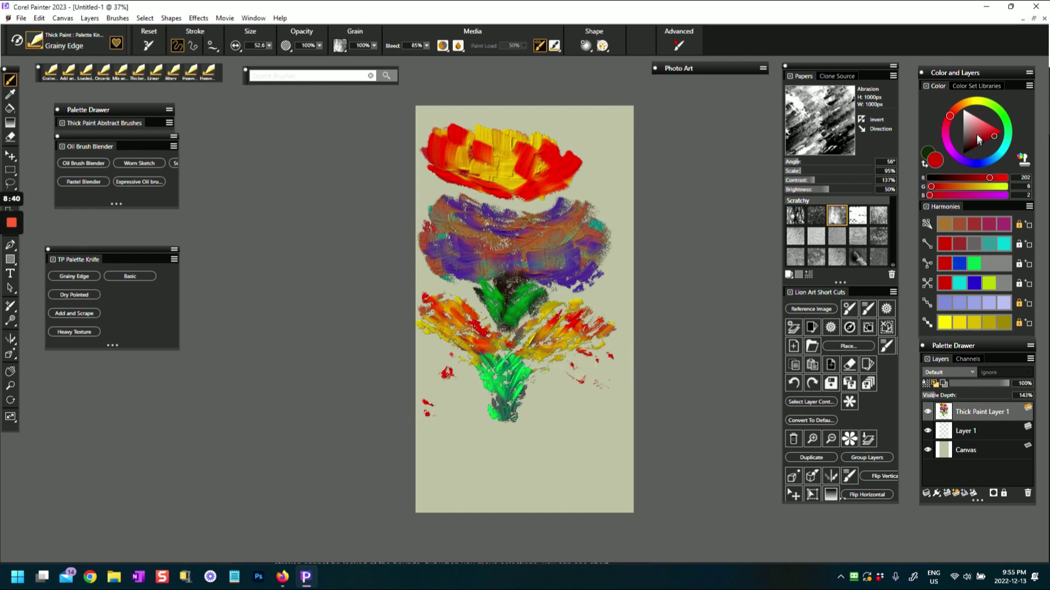
Add muted red dabs below both leaf shapes, and select reddish brown as the next color.
click(976, 134)
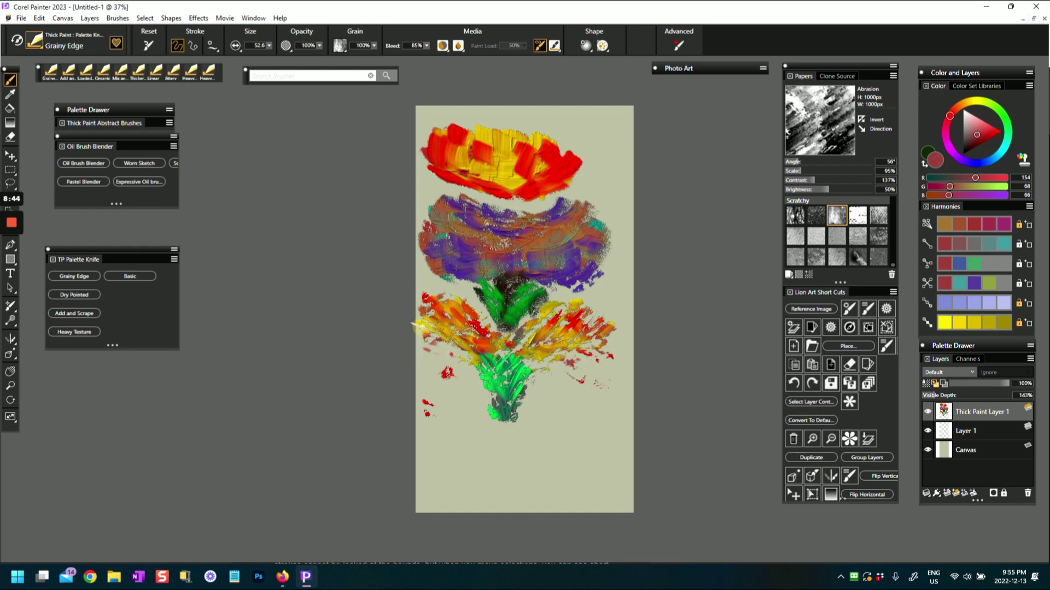
drag(442, 351, 431, 359)
drag(564, 361, 580, 368)
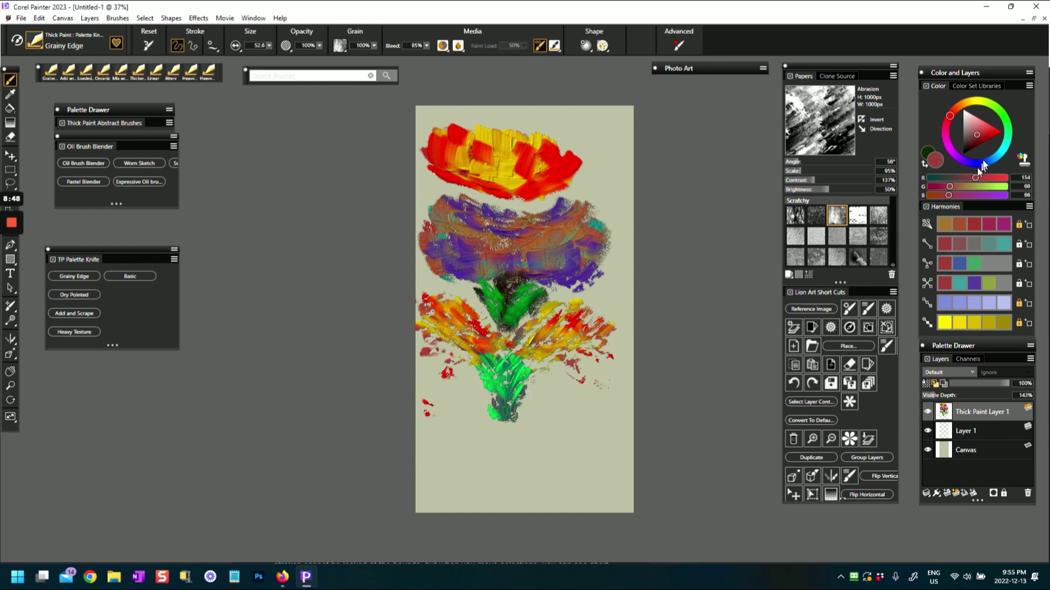
click(960, 225)
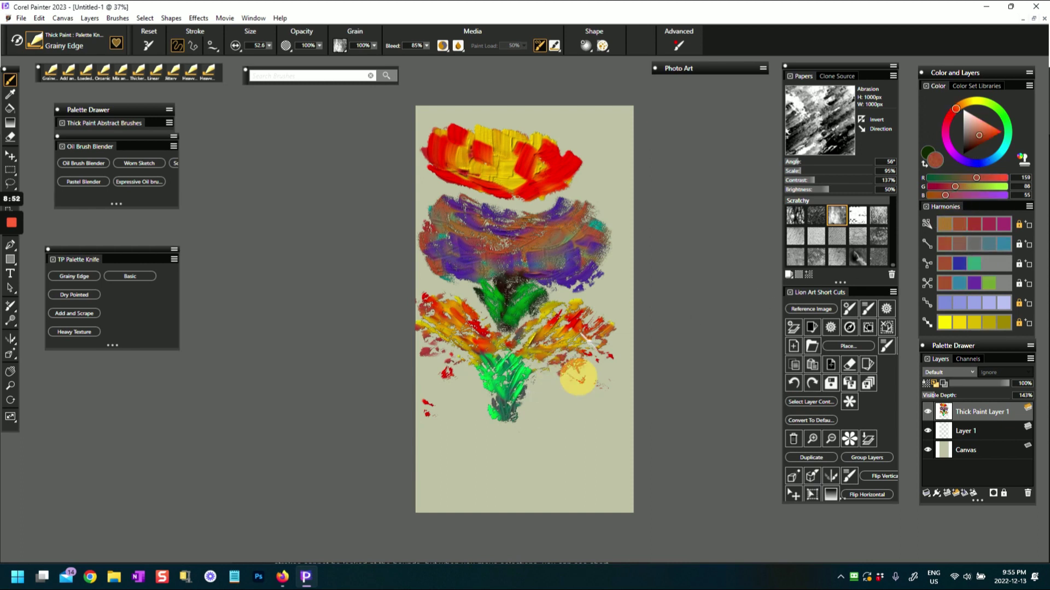
Dab reddish brown paint over both orange leaf shapes and just beneath them.
drag(431, 299, 424, 319)
drag(457, 357, 423, 342)
drag(542, 360, 552, 368)
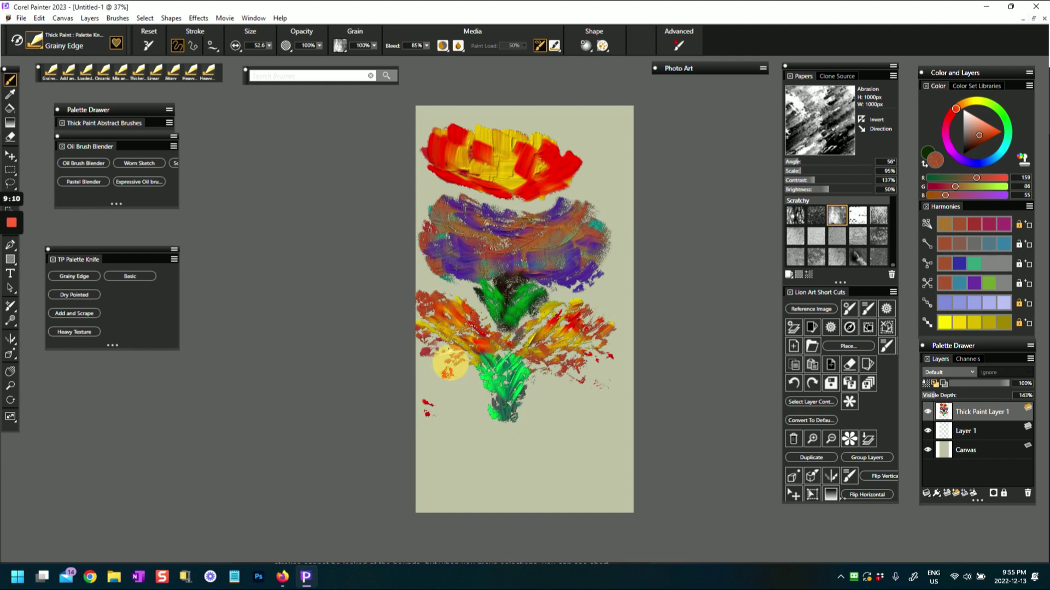
Change the color to pale pink and add highlight dabs over and beneath both orange leaf shapes.
click(966, 116)
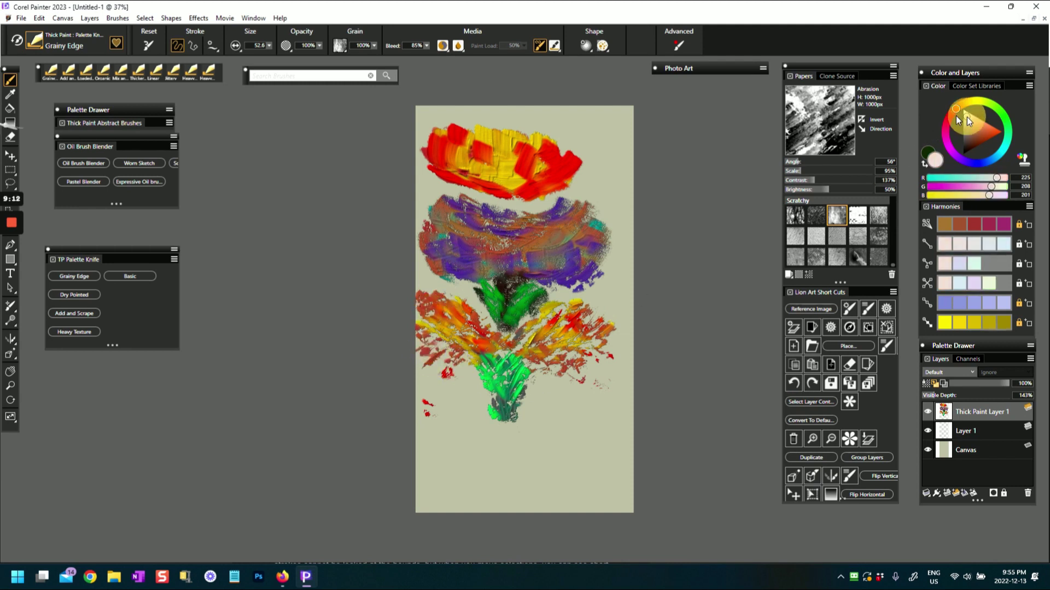
mouse_move(433, 346)
mouse_down()
mouse_move(457, 354)
mouse_move(469, 375)
mouse_up()
drag(450, 299, 481, 317)
mouse_move(552, 320)
mouse_down()
mouse_move(571, 335)
mouse_move(545, 323)
mouse_up()
mouse_move(588, 350)
mouse_down()
mouse_move(593, 363)
mouse_move(562, 368)
mouse_move(601, 375)
mouse_up()
mouse_move(436, 373)
mouse_down()
mouse_move(439, 365)
mouse_move(462, 372)
mouse_up()
drag(462, 372, 436, 376)
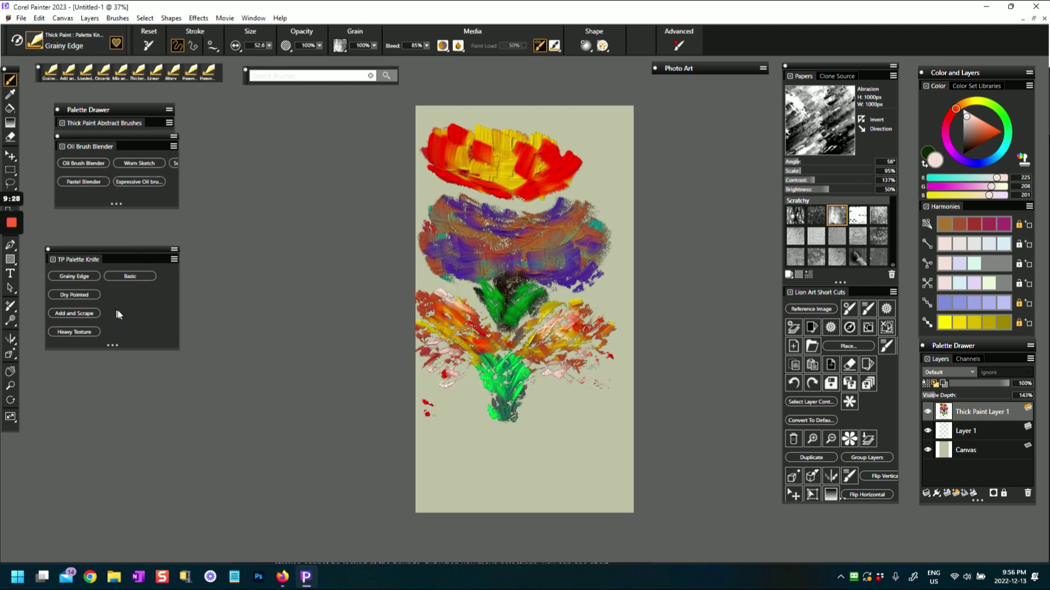
Switch to the Heavy Texture palette knife and paint a pale pink textured patch to the right of the stem base.
click(84, 333)
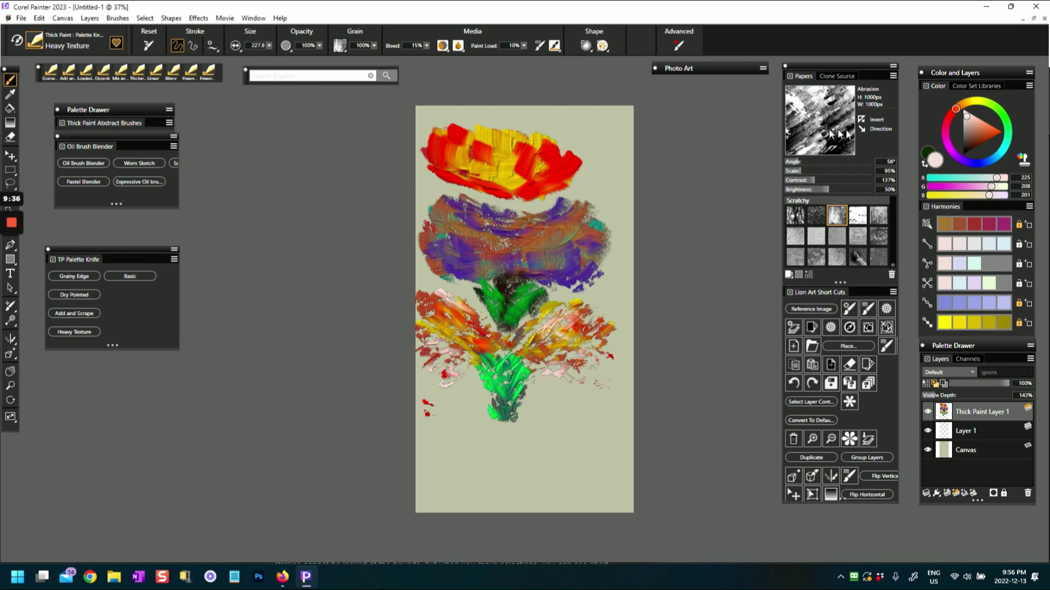
mouse_move(591, 413)
mouse_down()
mouse_move(569, 422)
mouse_move(581, 430)
mouse_up()
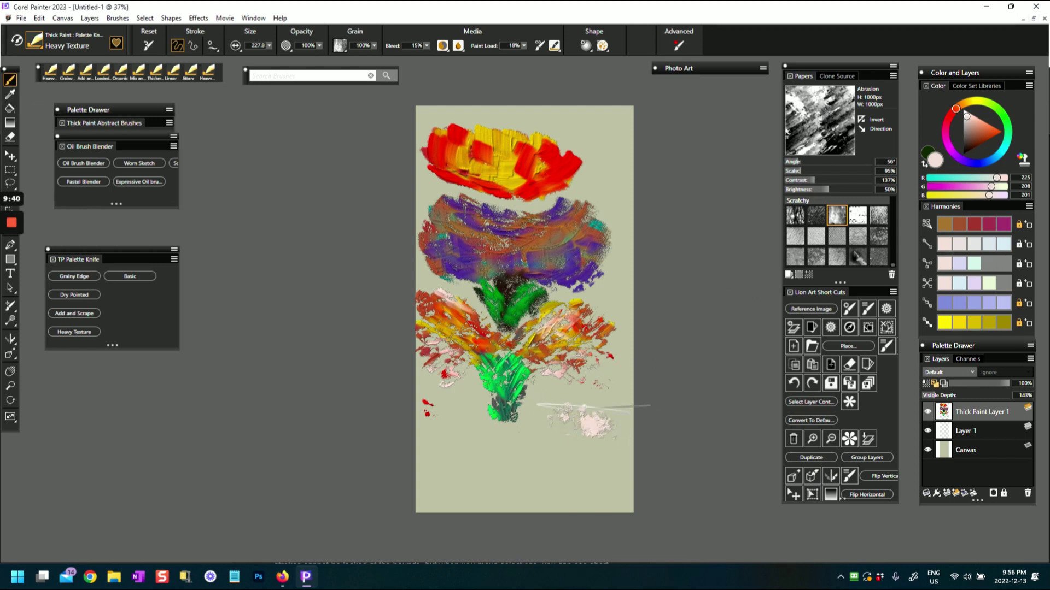
mouse_move(574, 385)
mouse_down()
mouse_move(567, 403)
mouse_move(585, 430)
mouse_move(563, 395)
mouse_move(550, 395)
mouse_move(582, 438)
mouse_up()
Paint blue textured dabs on both sides of the stem base, resetting the Heavy Texture brush between strokes.
click(990, 134)
click(1002, 244)
mouse_move(506, 385)
mouse_down()
mouse_move(623, 418)
mouse_move(541, 382)
mouse_move(615, 402)
mouse_up()
drag(552, 386, 553, 424)
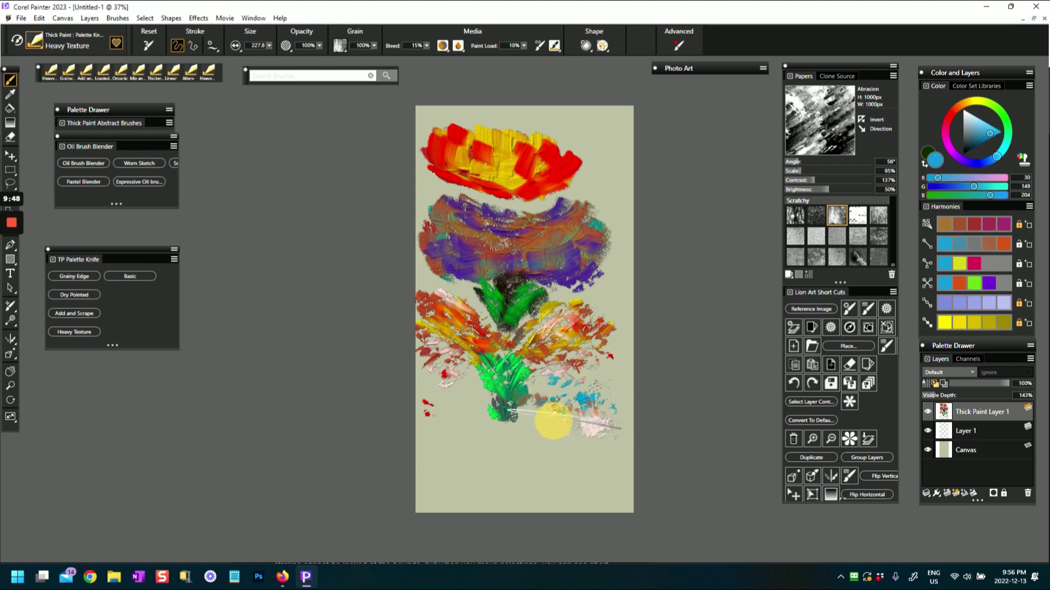
mouse_move(437, 427)
mouse_down()
mouse_move(486, 441)
mouse_move(458, 425)
mouse_move(473, 436)
mouse_move(470, 449)
mouse_up()
click(147, 45)
drag(457, 406, 450, 415)
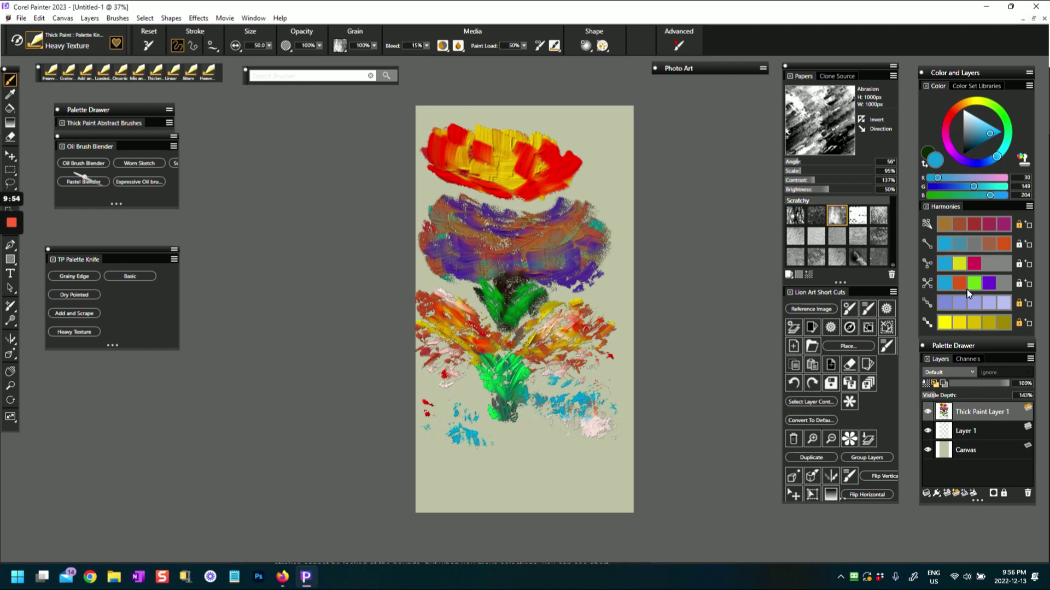
Choose a dark green color and paint dabs over the blue patches on both sides of the stem base.
click(973, 285)
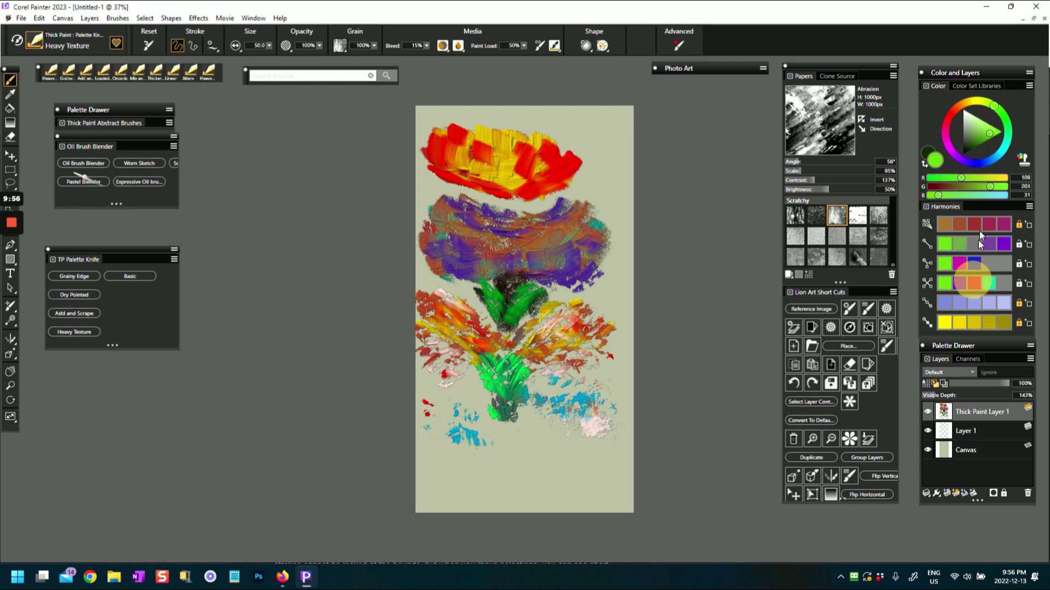
mouse_move(982, 162)
mouse_down()
mouse_move(982, 139)
mouse_move(972, 142)
mouse_up()
mouse_move(450, 409)
mouse_down()
mouse_move(451, 430)
mouse_move(433, 420)
mouse_move(446, 431)
mouse_move(473, 438)
mouse_move(456, 430)
mouse_move(495, 424)
mouse_up()
drag(566, 409, 574, 424)
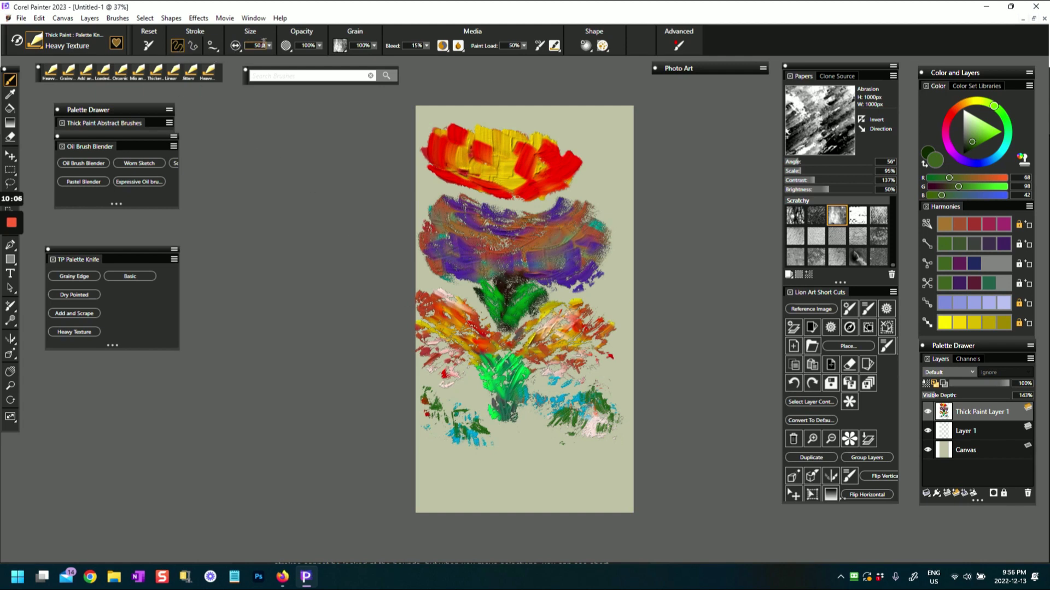
Set the brush size to 42.1 and paint dark green grass-like strokes across both sides of the stem base.
drag(267, 45, 296, 64)
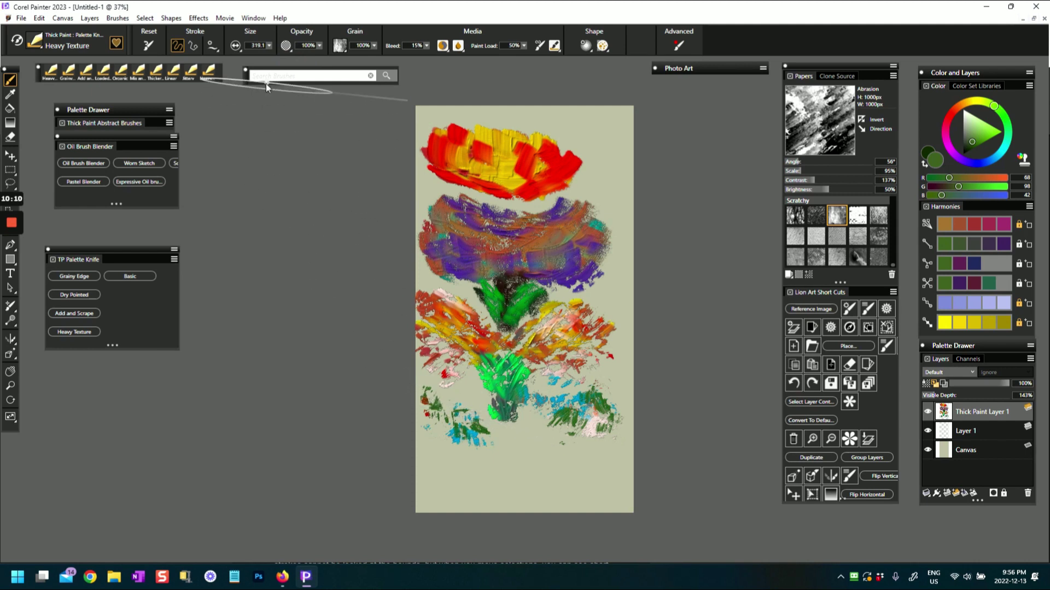
drag(272, 58, 269, 59)
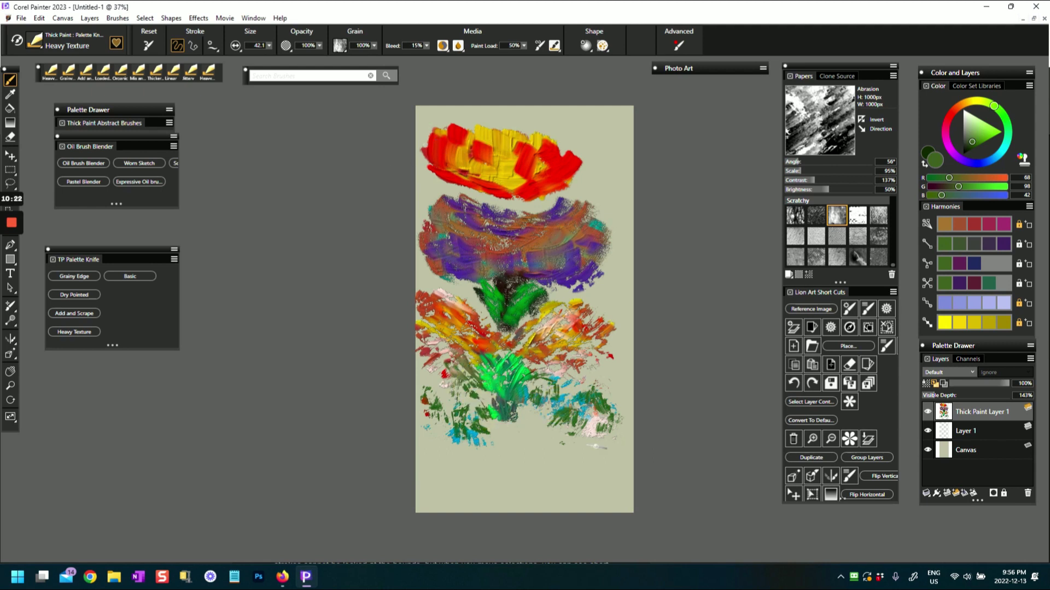
mouse_move(539, 430)
mouse_down()
mouse_move(530, 411)
mouse_move(587, 403)
mouse_up()
drag(604, 365, 592, 410)
mouse_move(448, 380)
mouse_down()
mouse_move(425, 426)
mouse_move(430, 414)
mouse_move(451, 422)
mouse_move(479, 409)
mouse_move(483, 432)
mouse_up()
drag(531, 410, 534, 420)
mouse_move(580, 424)
mouse_down()
mouse_move(587, 413)
mouse_move(625, 416)
mouse_move(615, 377)
mouse_up()
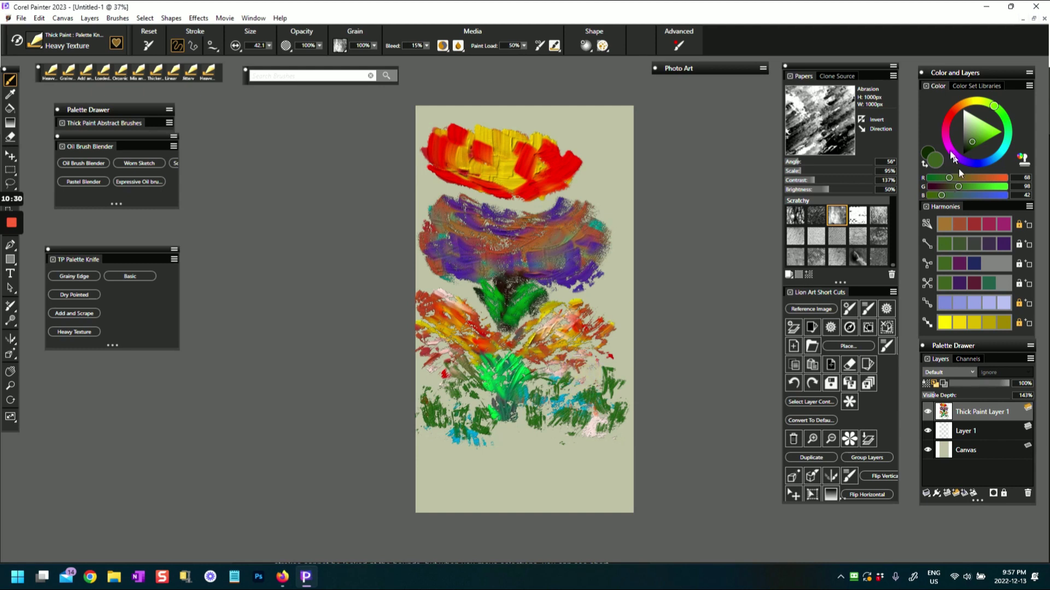
Change the color to bright green and layer grass-like strokes over the dark green on both sides of the stem.
click(989, 126)
mouse_move(574, 392)
mouse_down()
mouse_move(568, 408)
mouse_move(597, 409)
mouse_move(553, 425)
mouse_up()
mouse_move(486, 403)
mouse_down()
mouse_move(444, 395)
mouse_move(417, 361)
mouse_up()
drag(441, 400, 422, 380)
drag(487, 401, 425, 386)
mouse_move(519, 405)
mouse_down()
mouse_move(523, 416)
mouse_move(621, 380)
mouse_move(631, 361)
mouse_up()
Pick the golden brown harmony color and paint strokes through the grass and along its lower edge.
click(944, 224)
drag(585, 405, 583, 372)
drag(584, 373, 572, 389)
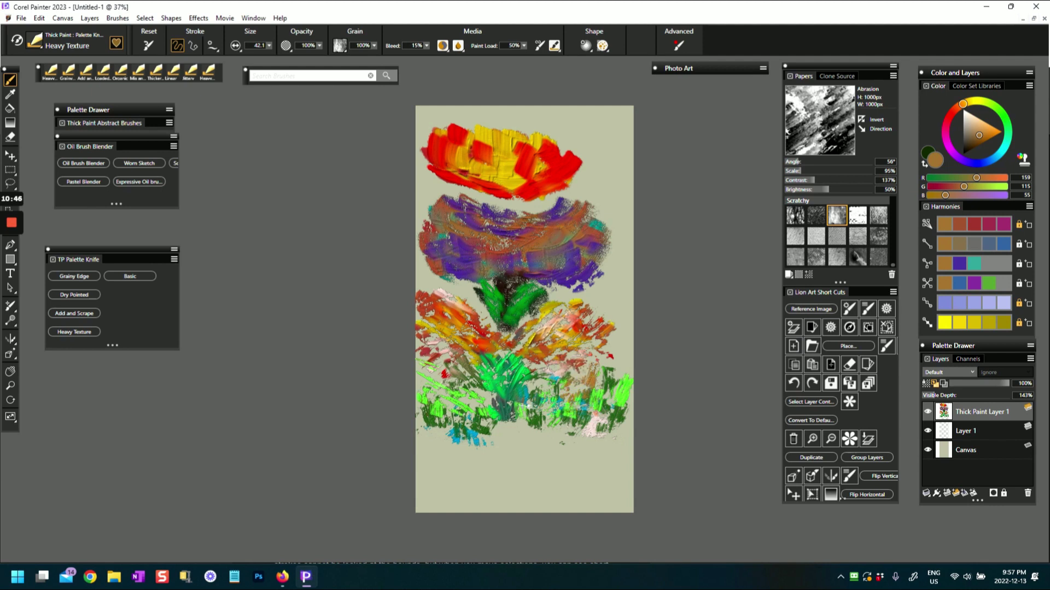
mouse_move(483, 404)
mouse_down()
mouse_move(425, 398)
mouse_move(415, 440)
mouse_move(432, 434)
mouse_move(431, 387)
mouse_up()
mouse_move(582, 425)
mouse_down()
mouse_move(611, 400)
mouse_move(605, 380)
mouse_move(619, 362)
mouse_move(564, 406)
mouse_up()
mouse_move(538, 412)
mouse_down()
mouse_move(535, 428)
mouse_move(500, 427)
mouse_up()
mouse_move(447, 397)
mouse_down()
mouse_move(438, 382)
mouse_move(425, 423)
mouse_move(495, 434)
mouse_up()
drag(503, 424, 634, 424)
Darken the color to deep brown and paint a rough ground line along the base of the grass.
drag(967, 141, 958, 147)
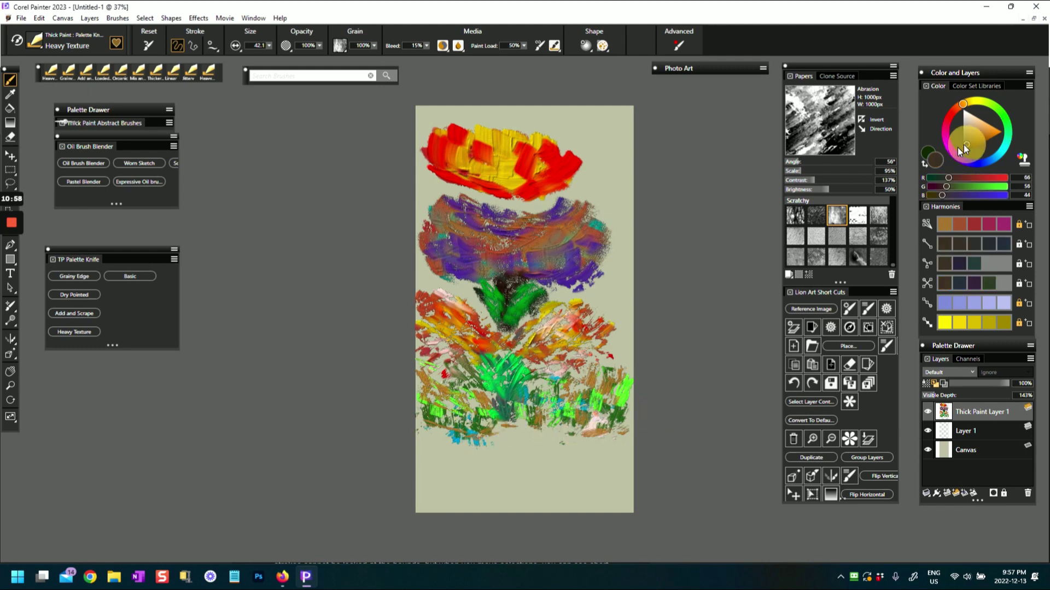
mouse_move(427, 421)
mouse_down()
mouse_move(498, 431)
mouse_move(516, 413)
mouse_move(555, 437)
mouse_move(615, 430)
mouse_up()
drag(524, 426, 514, 428)
drag(445, 423, 435, 424)
click(413, 419)
click(429, 428)
click(621, 404)
click(631, 405)
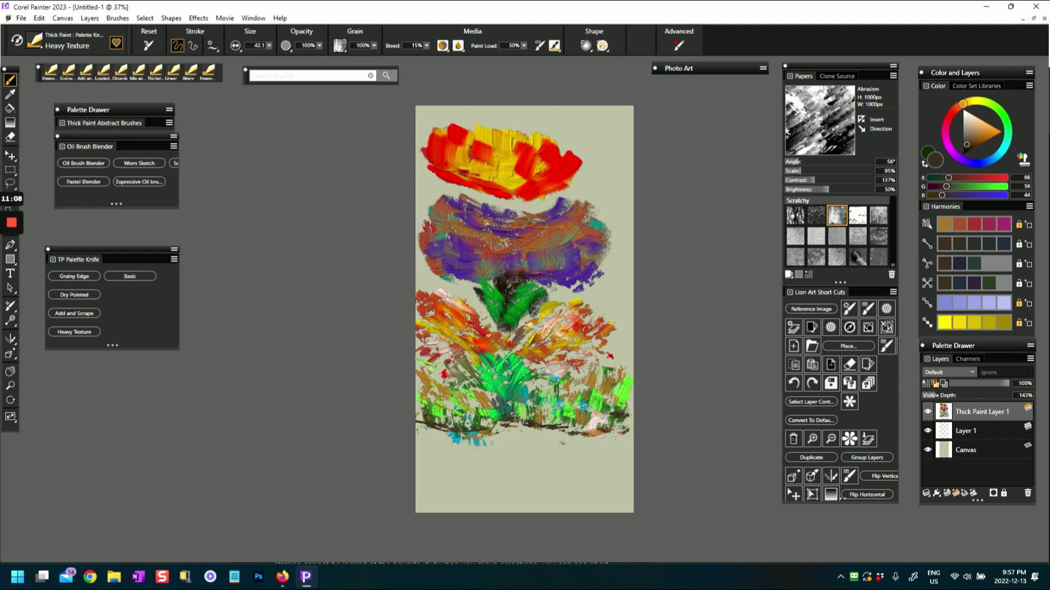
Scatter deep brown dabs through the grass and add strokes along the lower and right edges of the purple shape.
drag(556, 368, 538, 375)
click(543, 404)
click(613, 383)
click(626, 392)
click(613, 401)
click(438, 372)
click(435, 375)
click(440, 402)
click(606, 364)
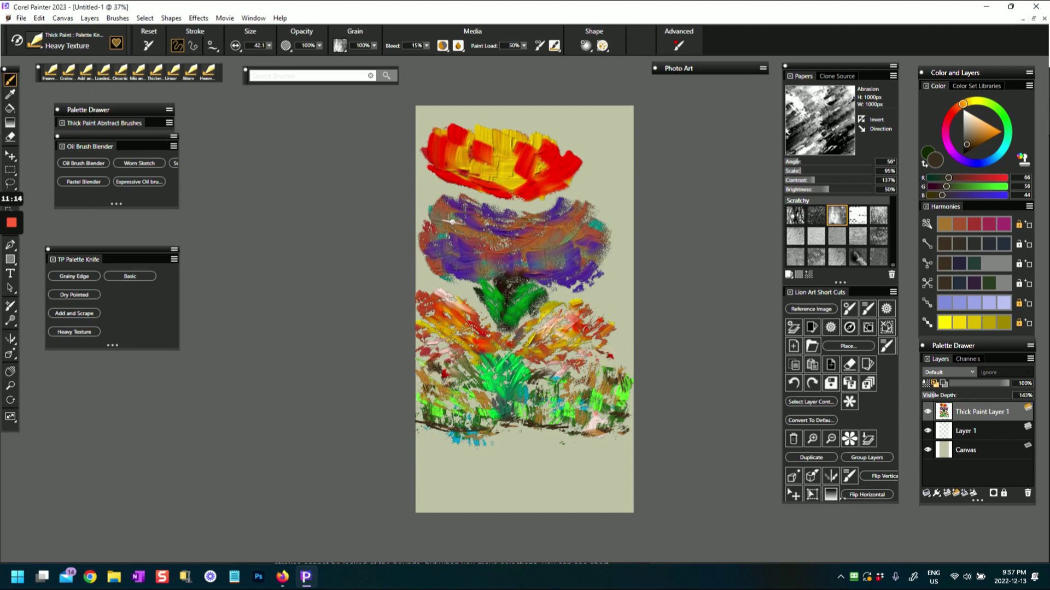
mouse_move(481, 283)
mouse_down()
mouse_move(517, 318)
mouse_move(527, 287)
mouse_move(567, 286)
mouse_up()
drag(605, 255, 586, 270)
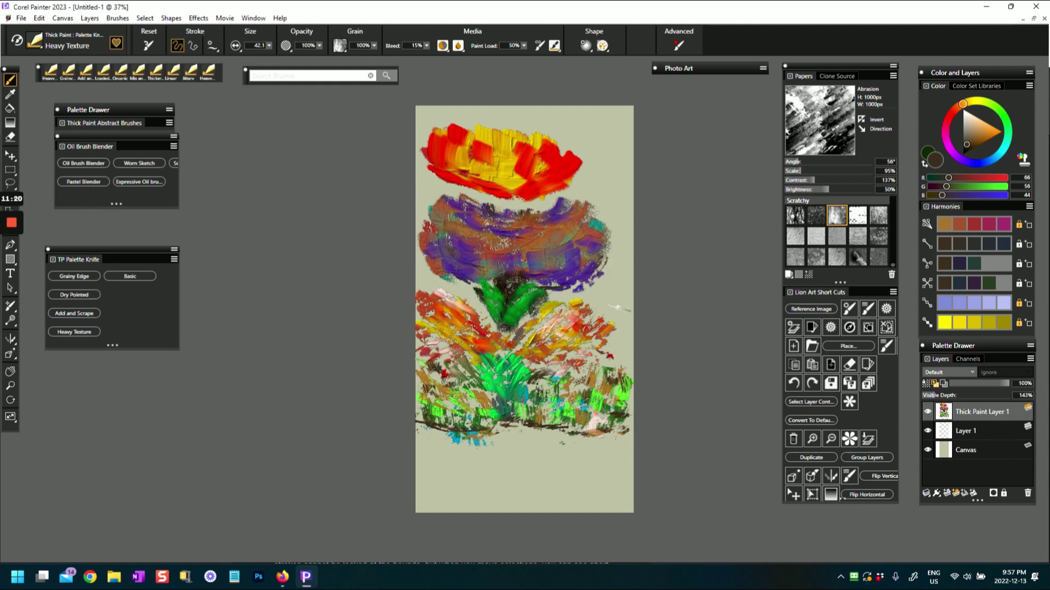
Return to the golden brown harmony color and paint short vertical strokes beneath the dark ground line.
click(998, 150)
click(968, 162)
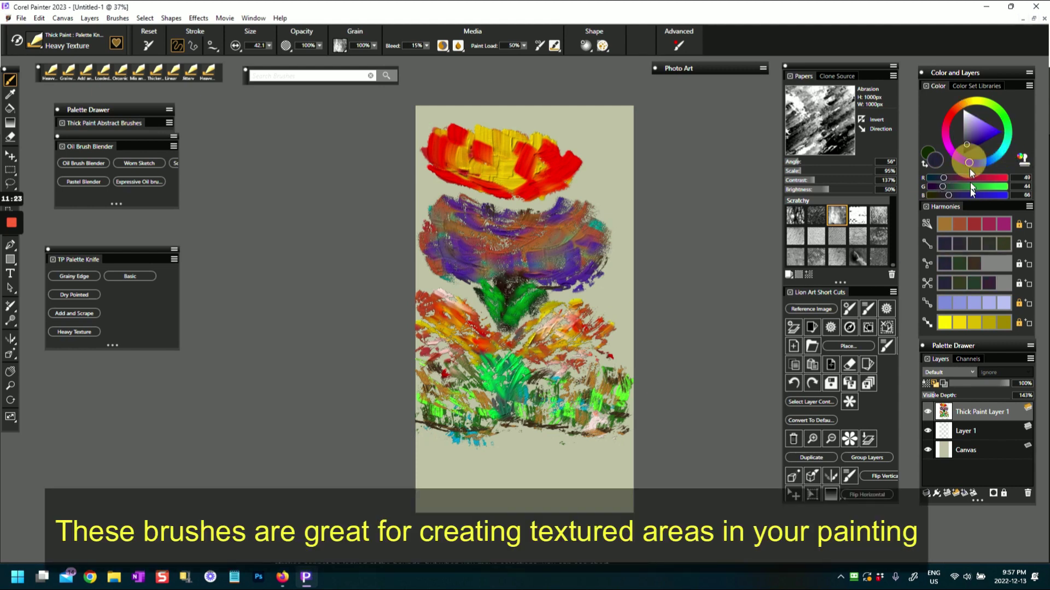
click(946, 224)
click(940, 263)
mouse_move(431, 439)
mouse_down()
mouse_move(429, 450)
mouse_move(420, 421)
mouse_move(448, 458)
mouse_move(430, 436)
mouse_move(460, 433)
mouse_move(483, 448)
mouse_up()
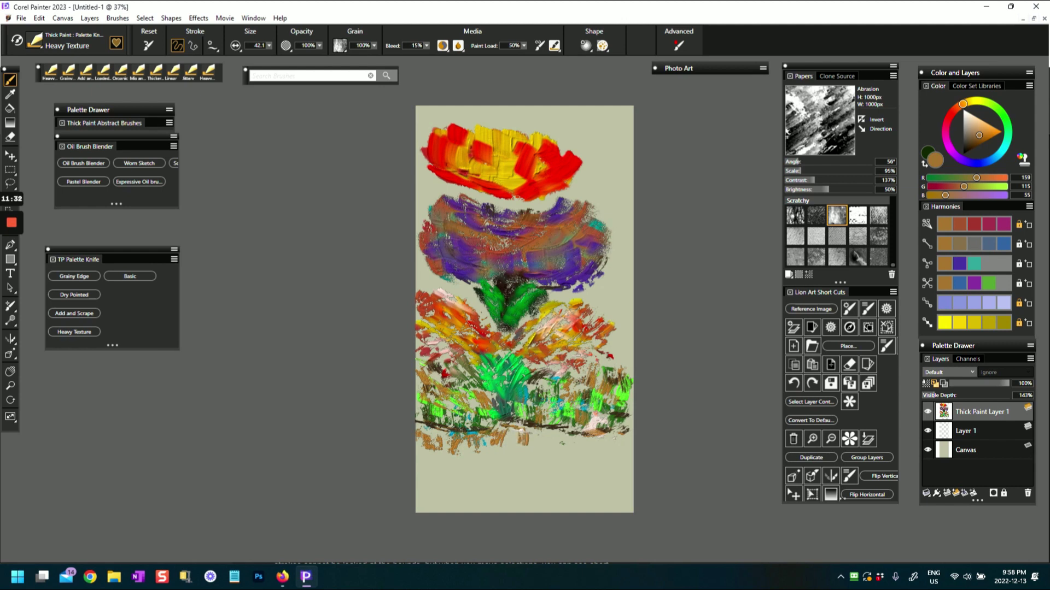
mouse_move(556, 443)
mouse_down()
mouse_move(528, 442)
mouse_move(561, 437)
mouse_move(582, 452)
mouse_move(623, 424)
mouse_move(500, 423)
mouse_move(421, 437)
mouse_up()
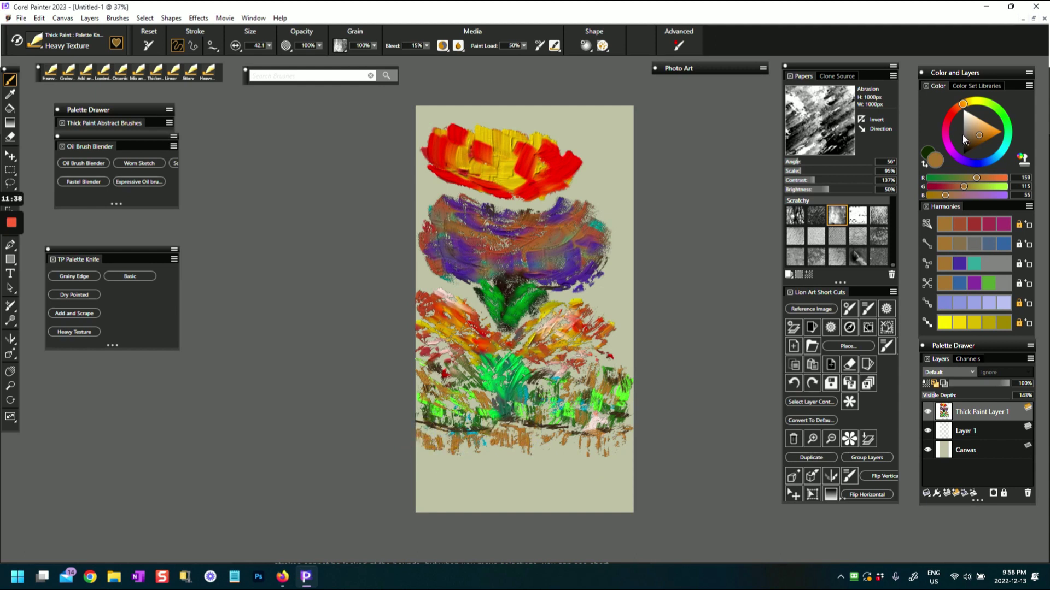
Change the color to crimson and add strokes along the dark ground line across the canvas.
click(948, 124)
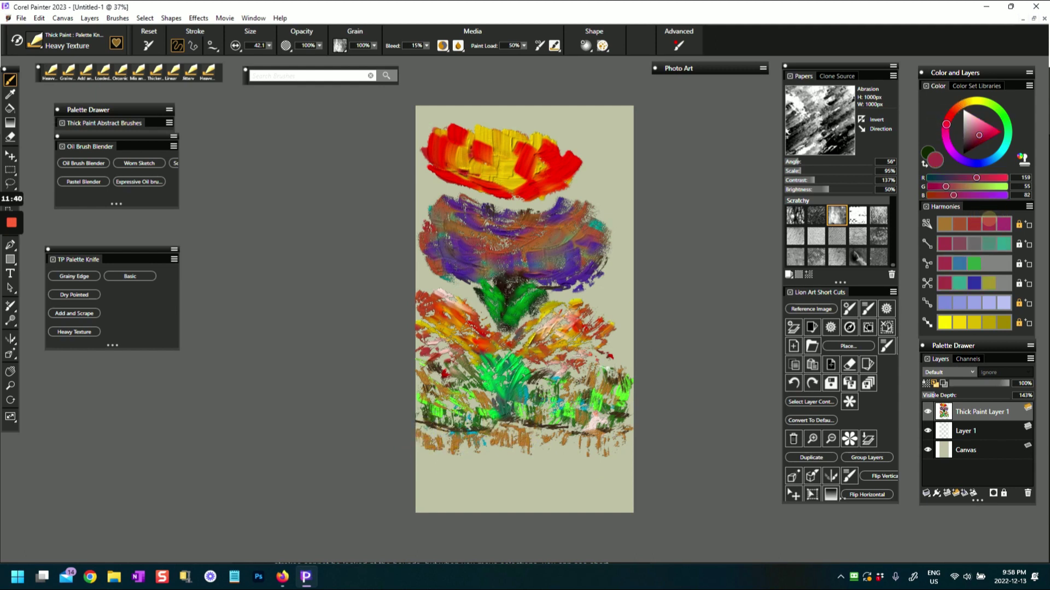
mouse_move(558, 427)
mouse_down()
mouse_move(621, 417)
mouse_move(615, 429)
mouse_move(503, 417)
mouse_move(475, 431)
mouse_move(424, 426)
mouse_up()
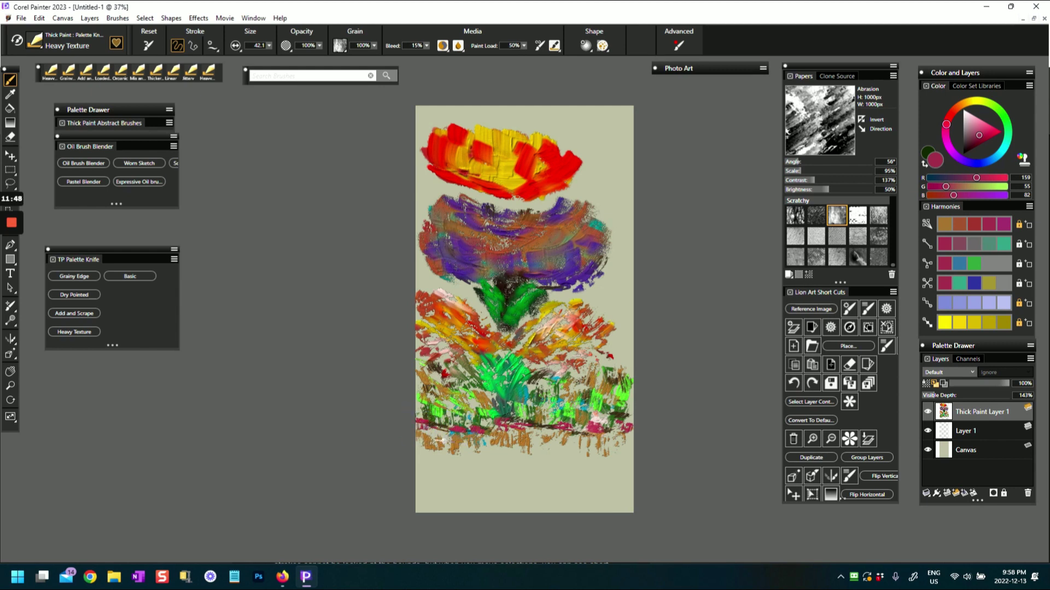
click(582, 424)
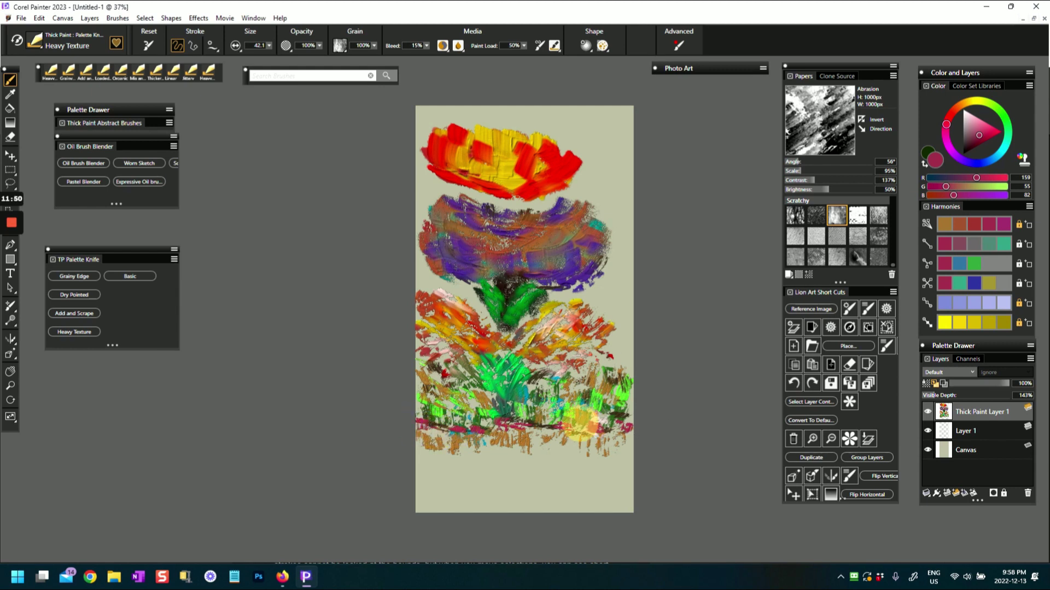
drag(625, 425, 628, 426)
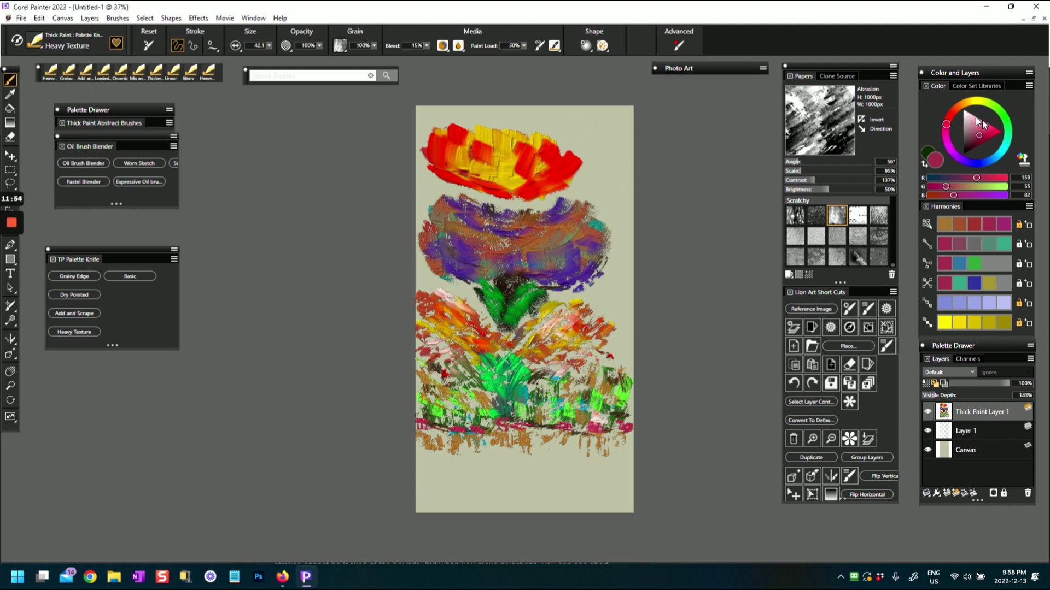
Paint teal strokes in the background around the top flower and layer bright cyan dabs over them.
click(1006, 146)
mouse_move(570, 118)
mouse_down()
mouse_move(602, 121)
mouse_move(606, 135)
mouse_move(563, 139)
mouse_move(533, 115)
mouse_move(511, 111)
mouse_up()
click(558, 130)
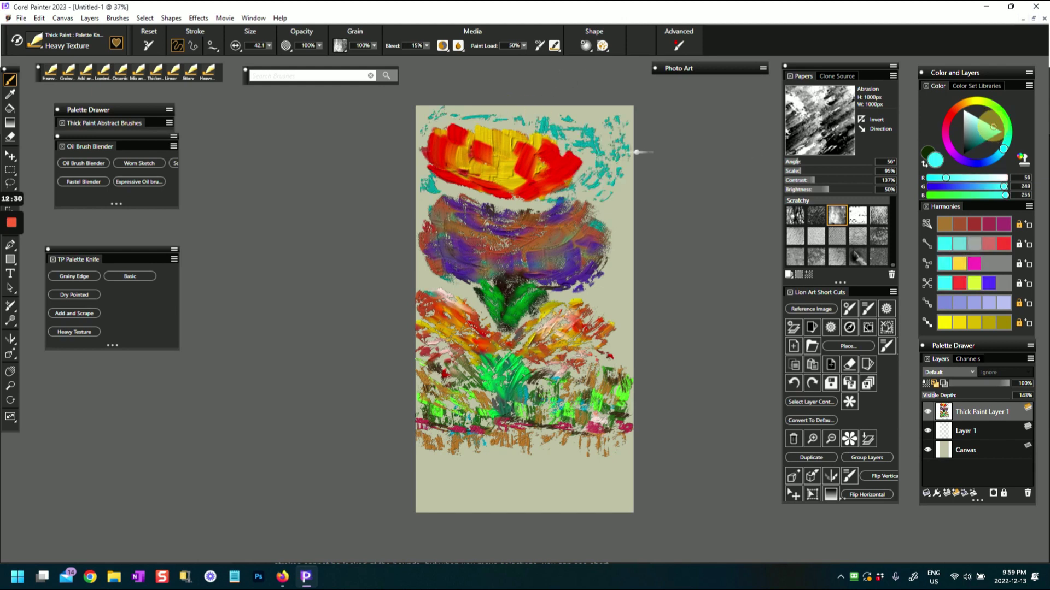
click(581, 123)
mouse_move(581, 123)
mouse_down()
mouse_move(613, 127)
mouse_move(602, 183)
mouse_up()
drag(447, 118, 423, 134)
drag(433, 182, 430, 193)
drag(615, 165, 608, 200)
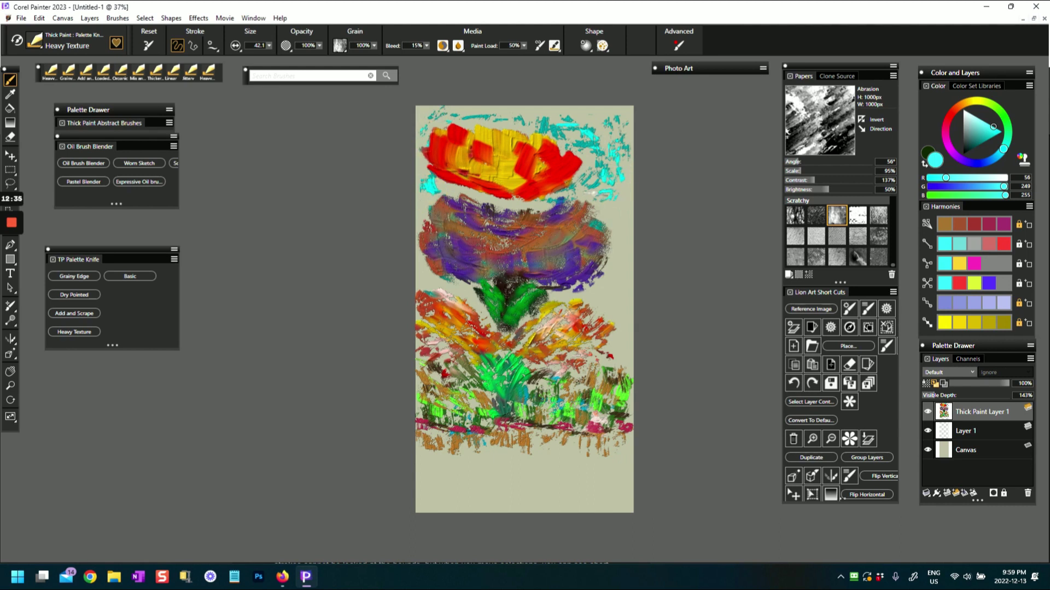
Shift the color to light green and add strokes between the red flower and the purple shape.
click(1008, 129)
drag(513, 200, 510, 215)
mouse_move(615, 203)
mouse_down()
mouse_move(610, 210)
mouse_move(598, 189)
mouse_move(600, 160)
mouse_up()
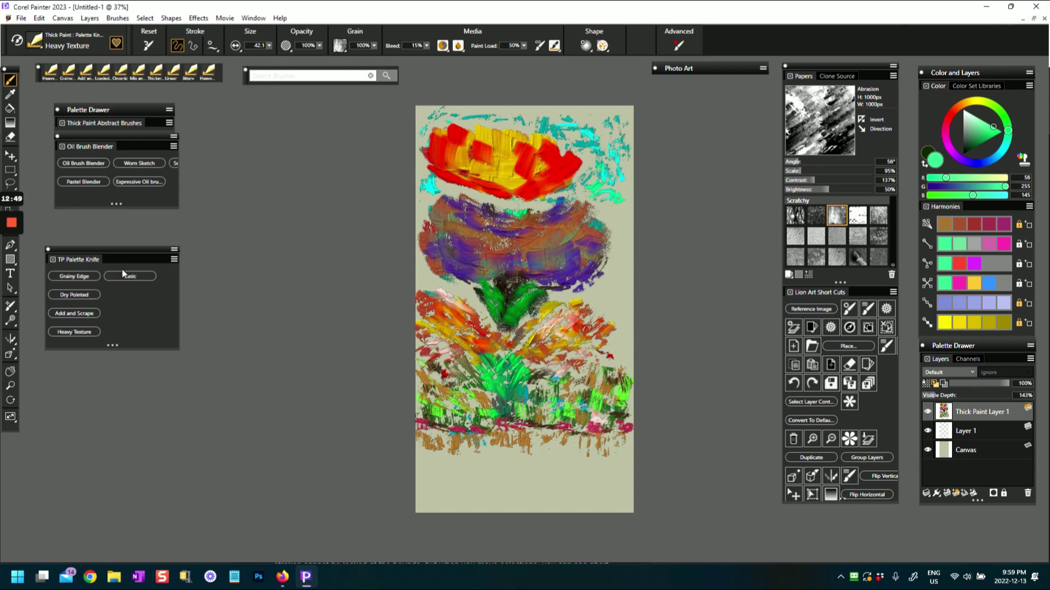
Switch to the Dry Pointed palette knife, reset it, and blend the paint in the grass and both orange leaf shapes.
click(85, 294)
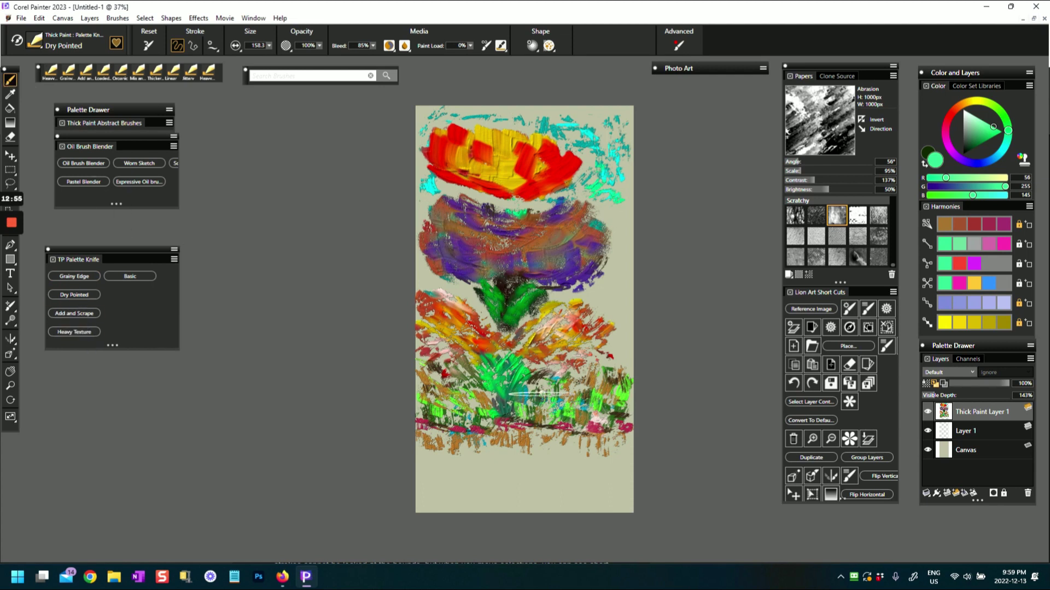
click(147, 40)
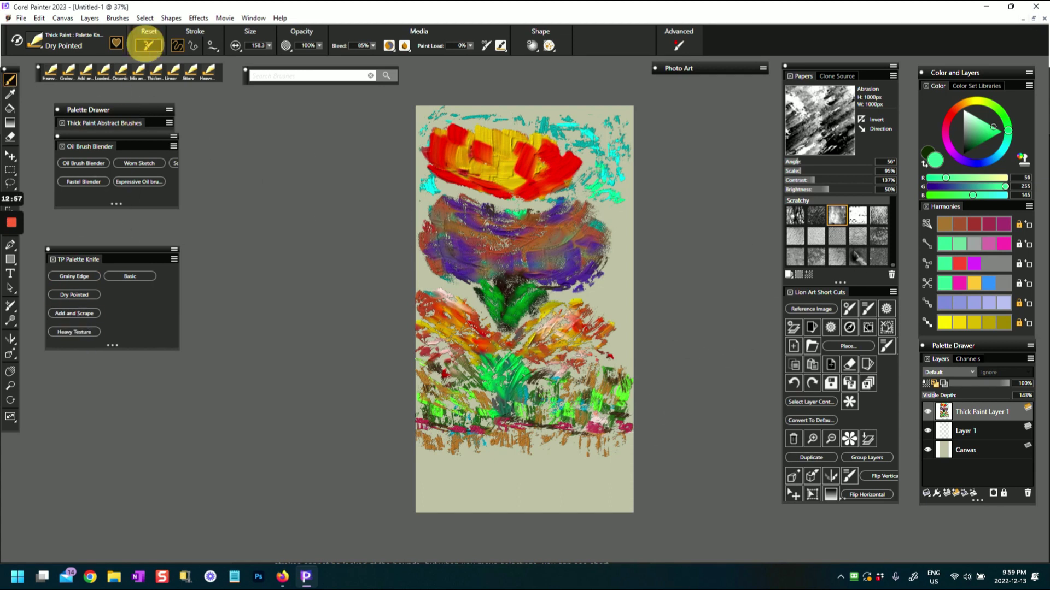
mouse_move(474, 466)
mouse_down()
mouse_move(453, 488)
mouse_move(469, 474)
mouse_up()
click(437, 412)
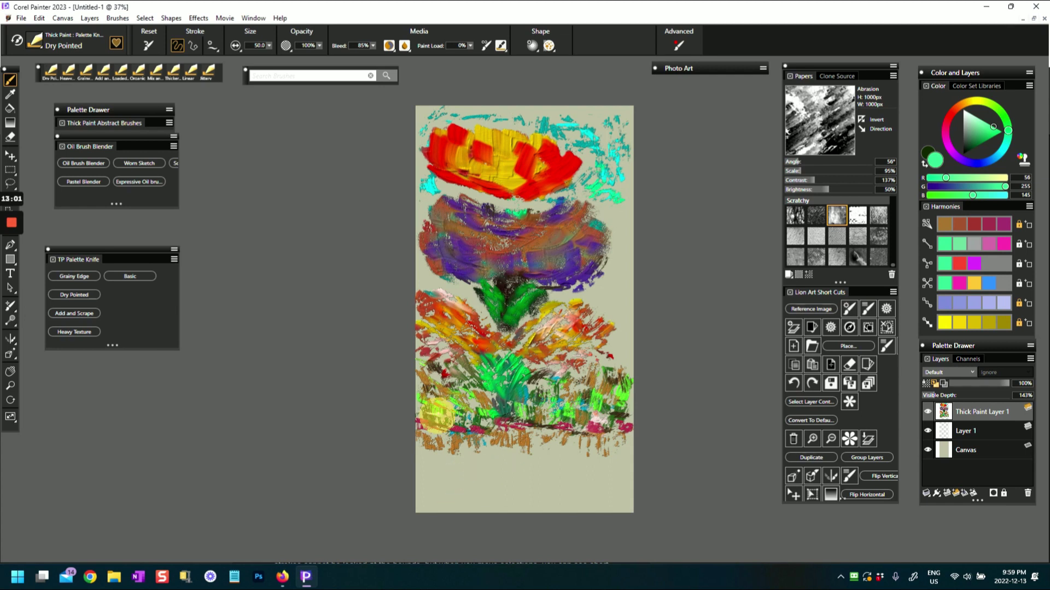
click(453, 396)
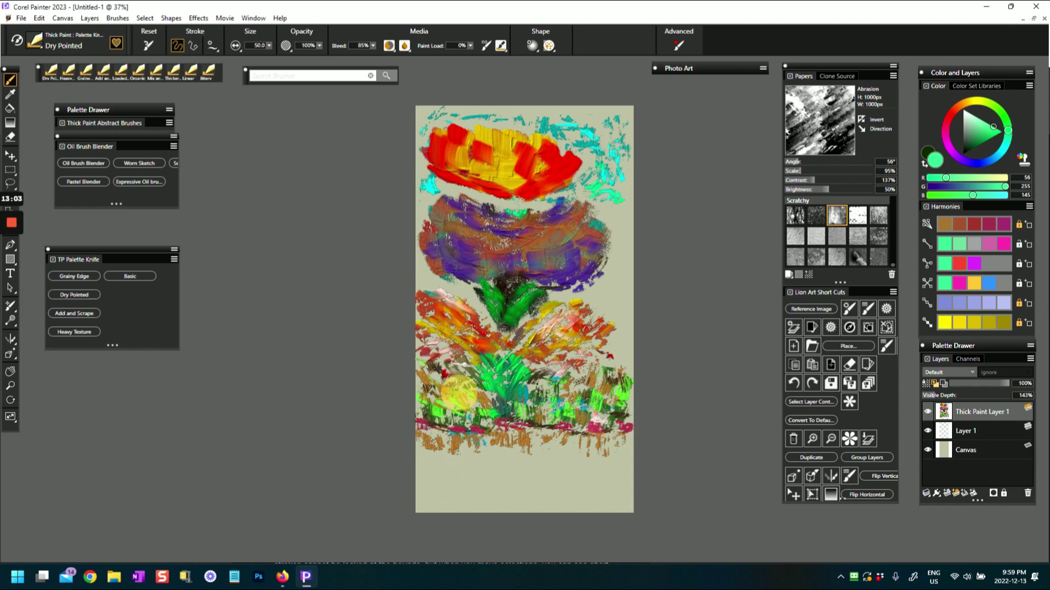
click(442, 315)
mouse_move(442, 317)
mouse_down()
mouse_move(423, 283)
mouse_move(436, 327)
mouse_move(457, 294)
mouse_move(464, 327)
mouse_up()
mouse_move(570, 317)
mouse_down()
mouse_move(575, 305)
mouse_move(592, 331)
mouse_up()
mouse_move(475, 453)
mouse_down()
mouse_move(469, 473)
mouse_move(480, 487)
mouse_up()
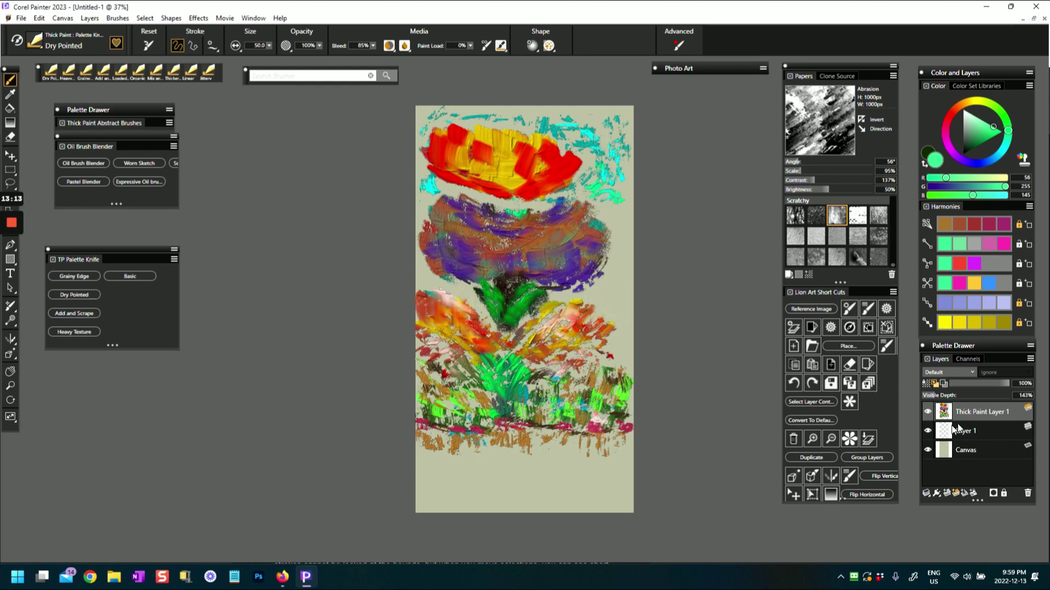
Add a new Thick Paint layer and try Dry Pointed strokes on it with Thick Paint Layer 1 temporarily hidden.
click(955, 494)
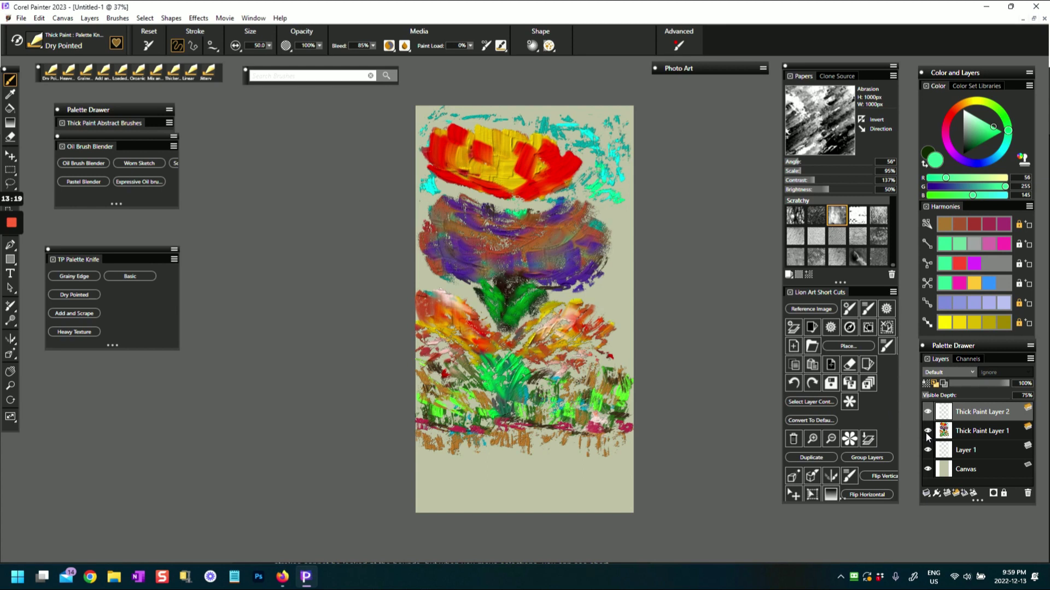
click(927, 431)
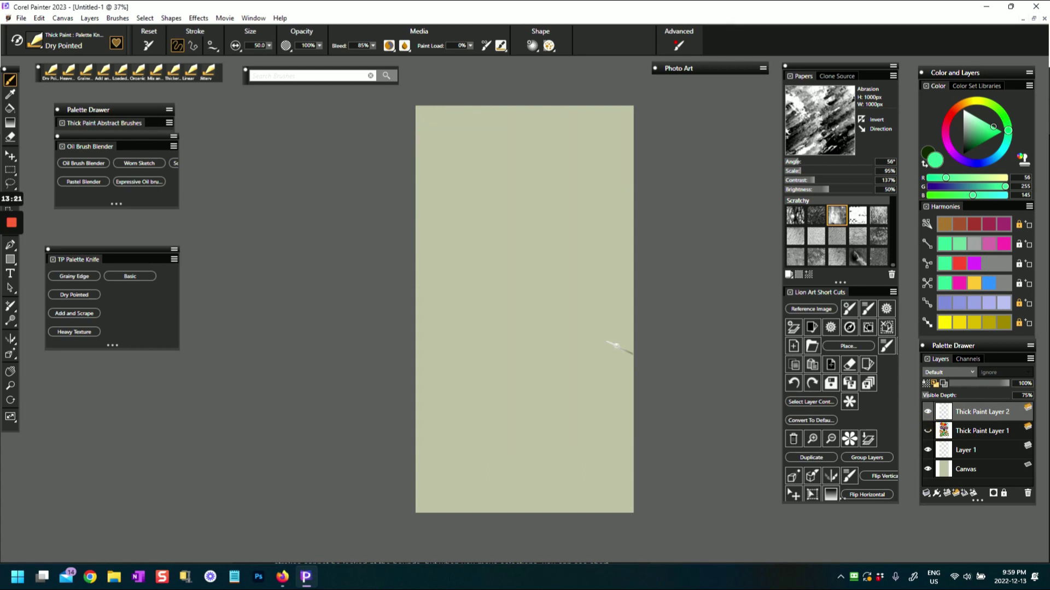
mouse_move(493, 215)
mouse_down()
mouse_move(492, 287)
mouse_move(490, 215)
mouse_move(488, 241)
mouse_move(514, 298)
mouse_move(523, 252)
mouse_up()
drag(548, 309, 566, 267)
drag(555, 317, 563, 245)
drag(577, 371, 585, 269)
click(928, 431)
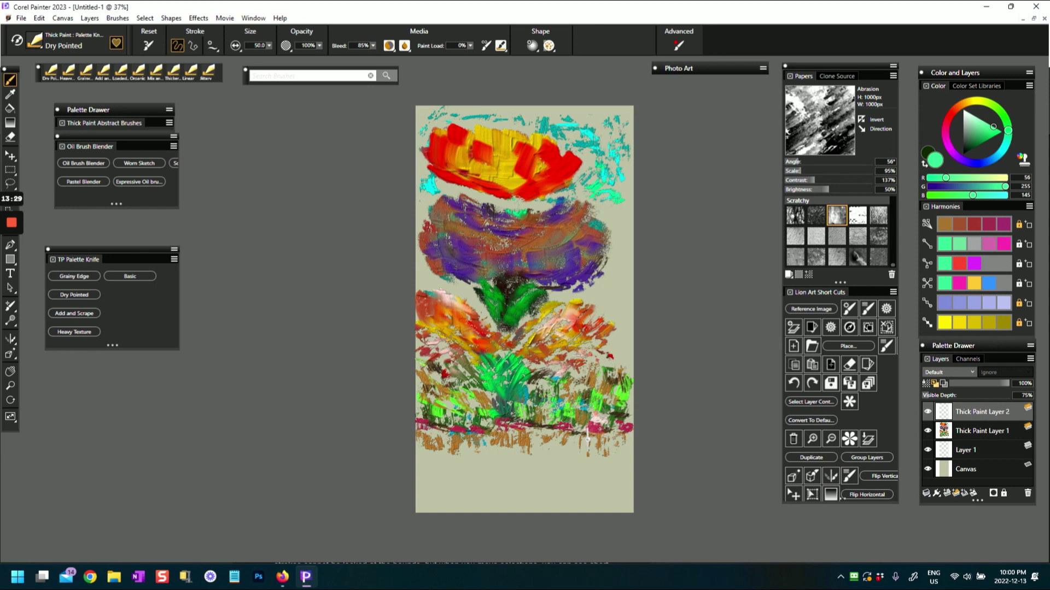
Make Thick Paint Layer 1 the active layer and blend the sides of the purple shape with the Dry Pointed palette knife.
drag(613, 216, 611, 188)
drag(616, 220, 608, 176)
click(962, 431)
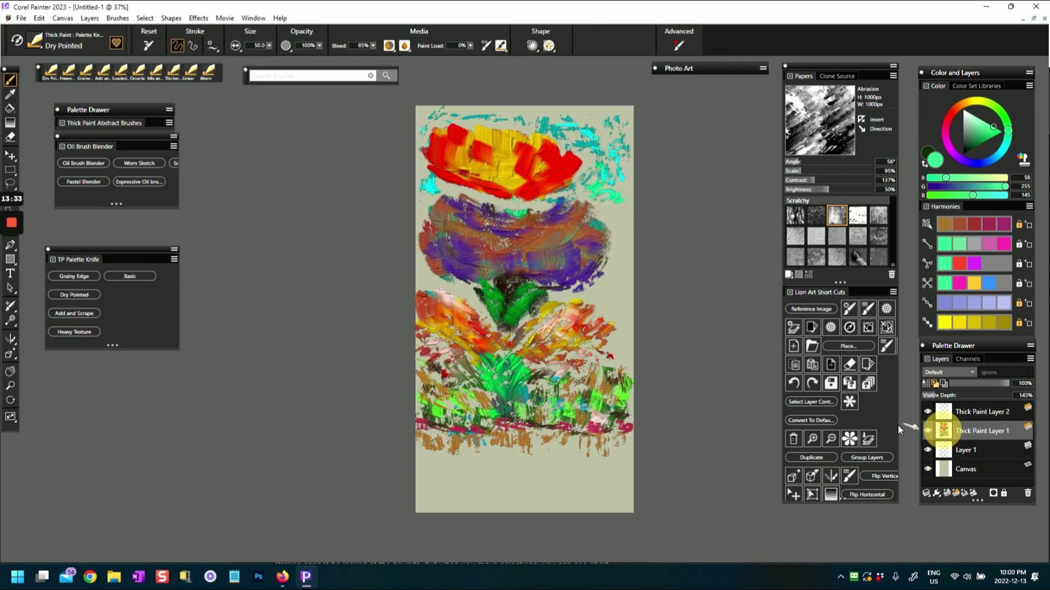
click(613, 201)
drag(613, 201, 596, 173)
mouse_move(611, 220)
mouse_down()
mouse_move(583, 196)
mouse_move(586, 224)
mouse_move(571, 192)
mouse_up()
drag(577, 232, 583, 220)
drag(597, 234, 593, 212)
drag(601, 257, 592, 217)
drag(583, 233, 566, 219)
drag(443, 206, 439, 242)
Blend the lower edge of the purple shape and both orange leaf shapes with Dry Pointed strokes.
mouse_move(567, 255)
mouse_down()
mouse_move(573, 247)
mouse_move(568, 267)
mouse_move(499, 242)
mouse_move(462, 264)
mouse_move(522, 289)
mouse_up()
drag(446, 278, 486, 290)
mouse_move(579, 287)
mouse_down()
mouse_move(550, 290)
mouse_move(597, 271)
mouse_up()
drag(427, 300, 449, 304)
drag(441, 302, 462, 306)
drag(468, 315, 482, 328)
mouse_move(580, 302)
mouse_down()
mouse_move(568, 305)
mouse_move(585, 302)
mouse_move(594, 333)
mouse_move(610, 333)
mouse_up()
drag(605, 347, 598, 345)
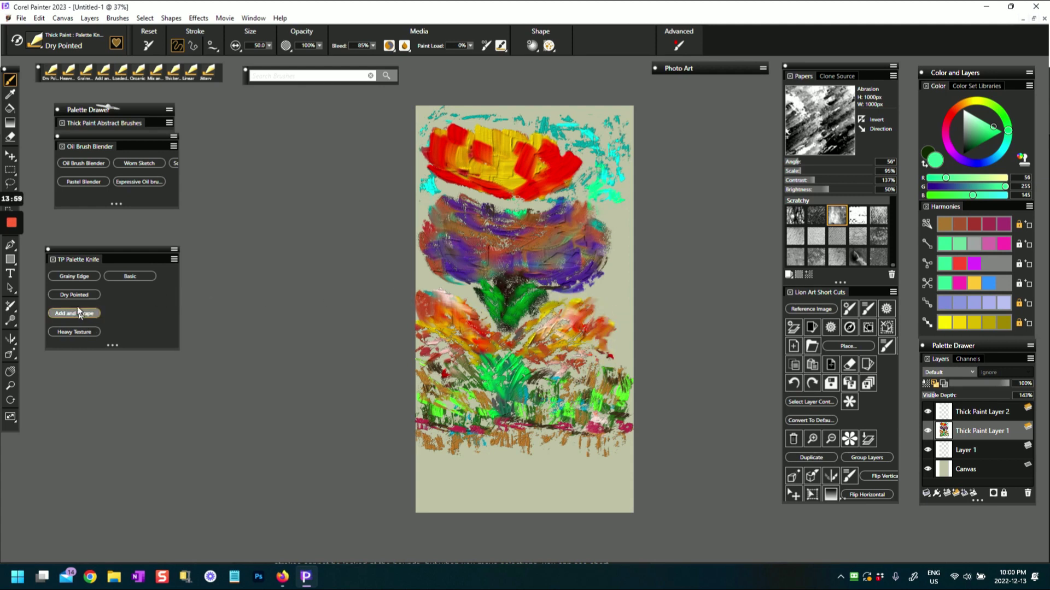
Switch to the Grainy Edge palette knife, sample a muted orange from the painting, and brush it over both leaf shapes.
click(81, 276)
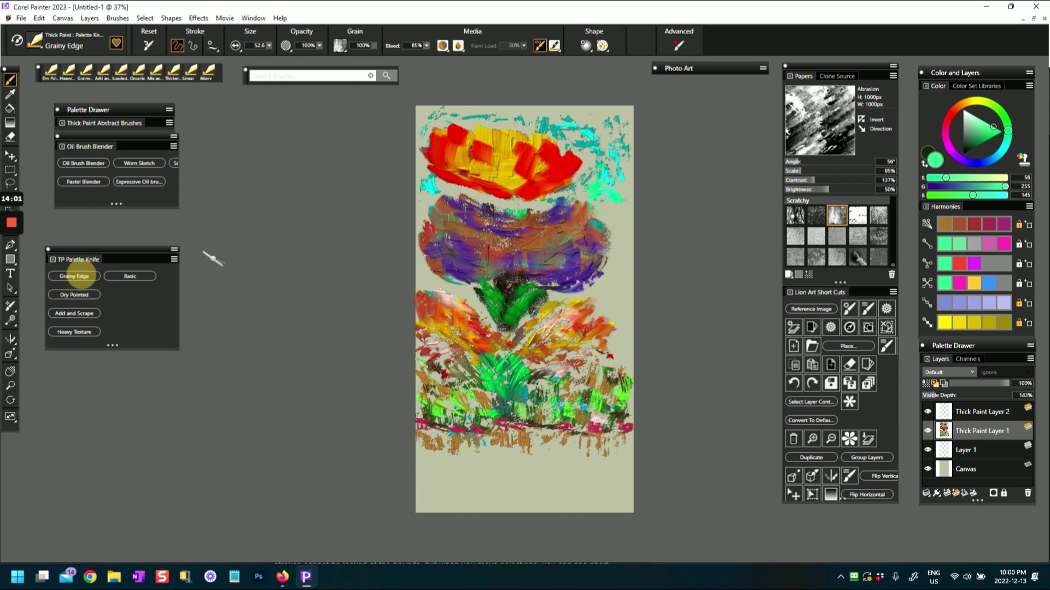
mouse_move(604, 328)
mouse_down()
mouse_move(588, 342)
mouse_move(598, 315)
mouse_up()
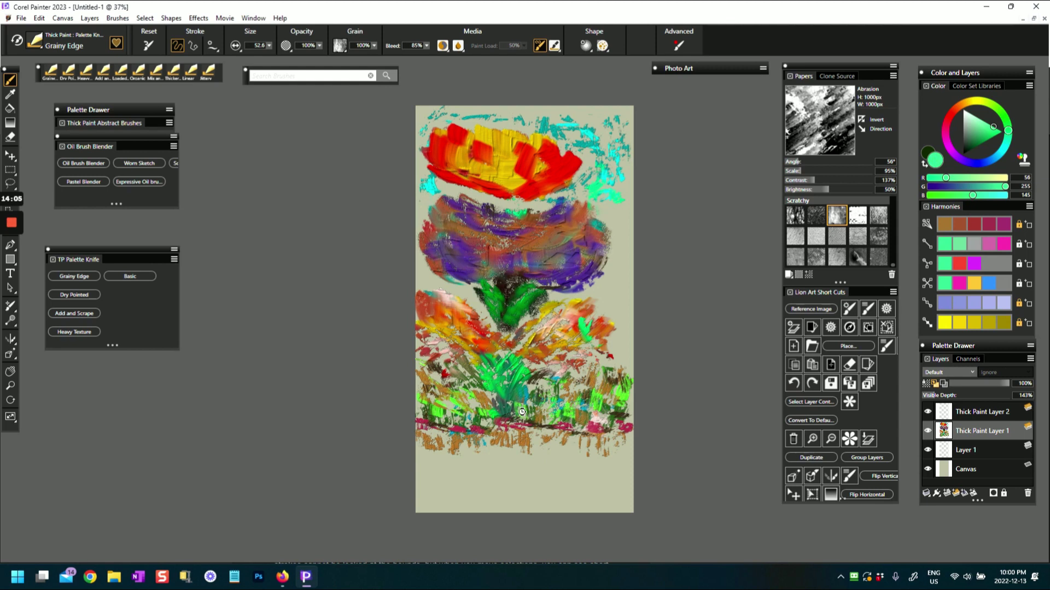
alt+click(583, 328)
drag(600, 318, 587, 336)
mouse_move(589, 323)
mouse_down()
mouse_move(596, 304)
mouse_move(616, 330)
mouse_move(589, 331)
mouse_move(561, 351)
mouse_up()
mouse_move(439, 300)
mouse_down()
mouse_move(471, 317)
mouse_move(475, 332)
mouse_up()
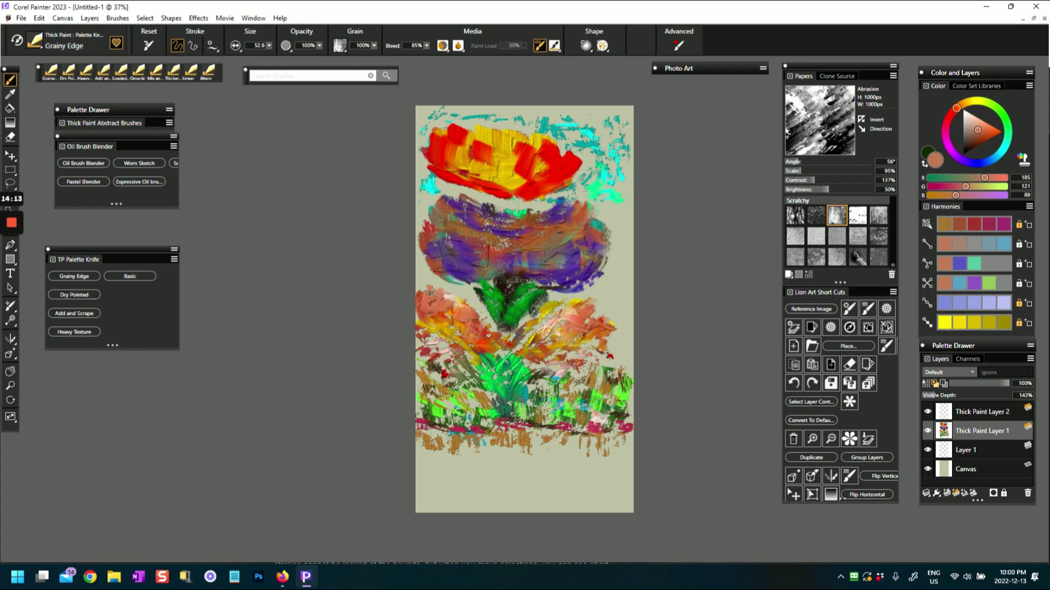
mouse_move(445, 300)
mouse_down()
mouse_move(424, 312)
mouse_move(432, 331)
mouse_move(441, 322)
mouse_move(468, 352)
mouse_up()
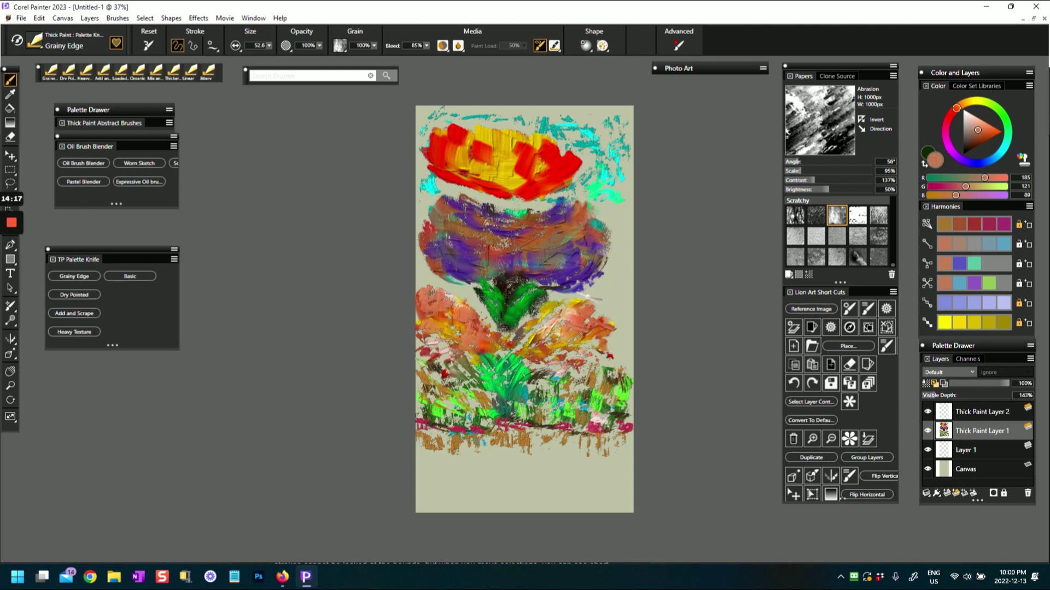
mouse_move(586, 318)
mouse_down()
mouse_move(527, 330)
mouse_move(528, 319)
mouse_move(478, 311)
mouse_up()
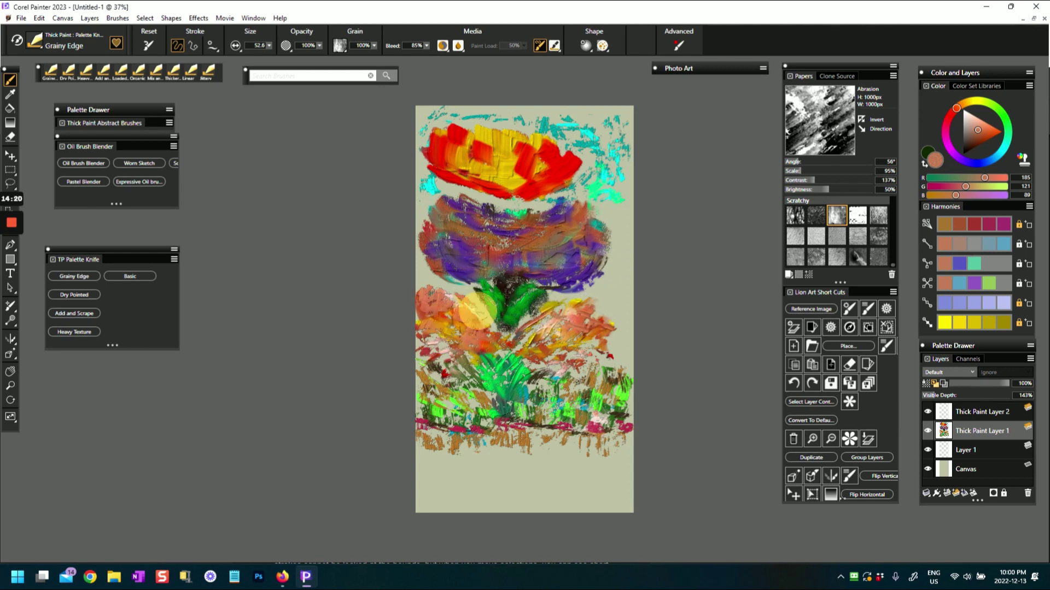
Shift the color to vivid orange, add strokes to both leaf shapes, and set the layer's Visible Depth to 81%.
click(995, 132)
drag(428, 282, 470, 312)
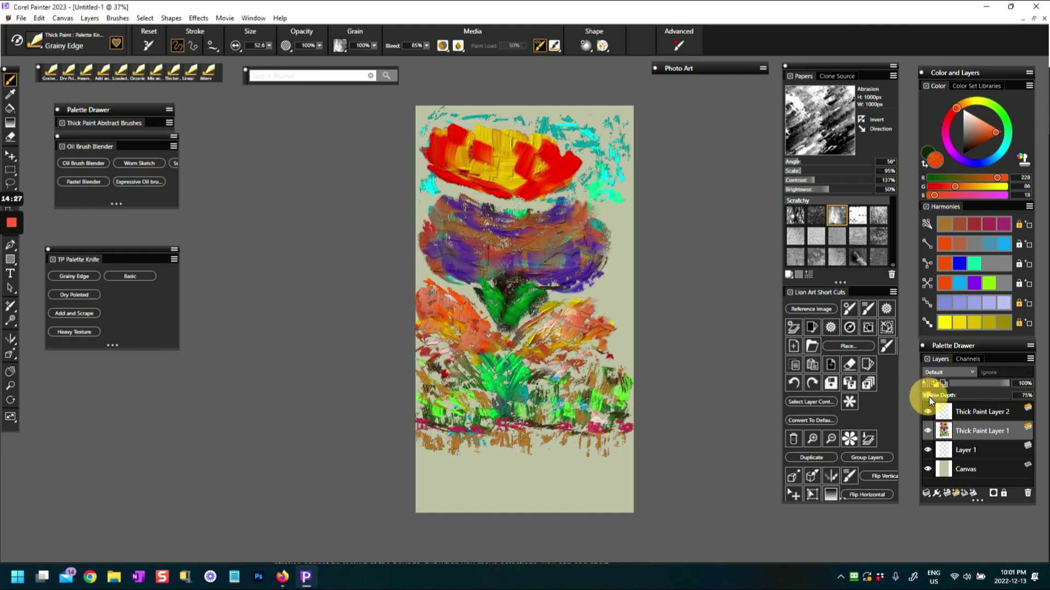
drag(930, 397, 930, 397)
mouse_move(600, 311)
mouse_down()
mouse_move(621, 346)
mouse_move(606, 357)
mouse_up()
Change the color to dark brown and add Grainy Edge accents over the leaf shapes, the grass and around the green stem.
click(966, 146)
drag(566, 324, 517, 344)
drag(444, 299, 423, 292)
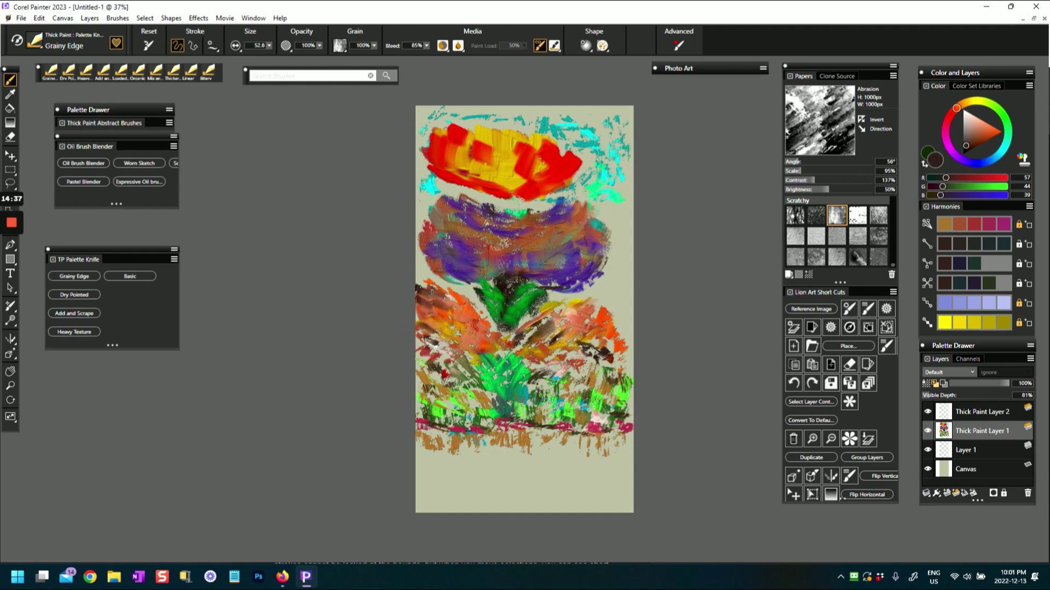
drag(586, 302, 609, 300)
drag(548, 375, 526, 387)
drag(460, 381, 469, 385)
mouse_move(416, 350)
mouse_down()
mouse_move(431, 362)
mouse_move(434, 394)
mouse_up()
drag(587, 361, 559, 373)
drag(628, 355, 604, 361)
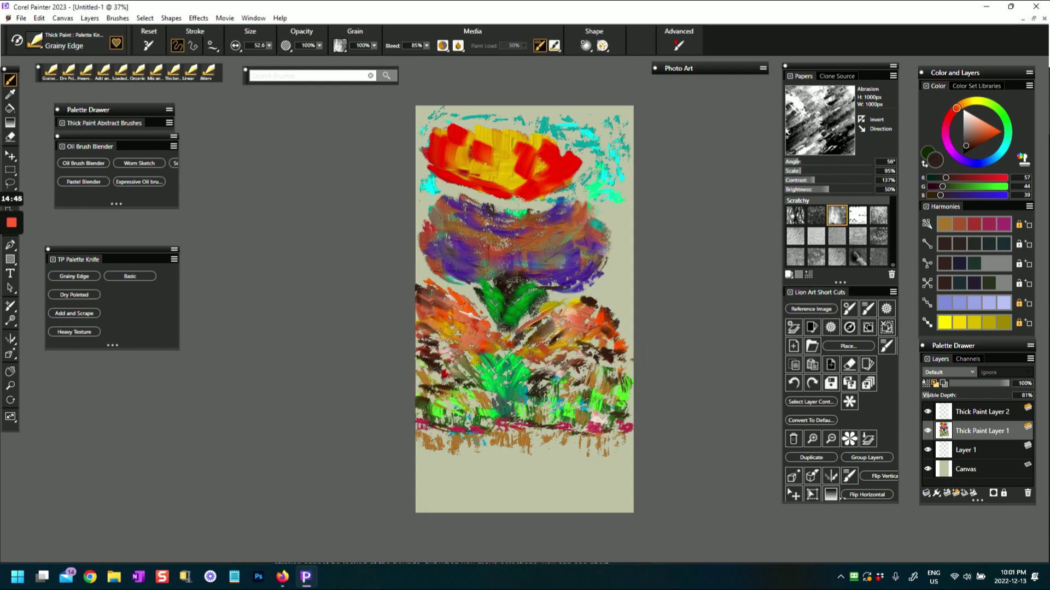
drag(451, 284, 489, 302)
mouse_move(485, 306)
mouse_down()
mouse_move(495, 320)
mouse_move(549, 303)
mouse_up()
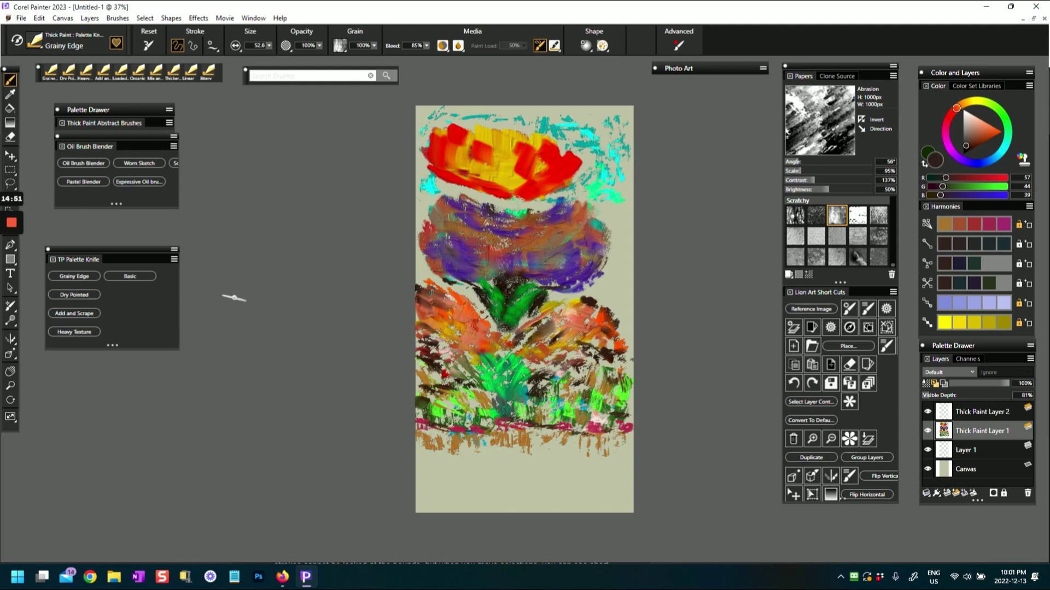
Activate Thick Paint Layer 2, hide Thick Paint Layer 1, and test dark brown Grainy Edge strokes near the top of the canvas.
click(939, 413)
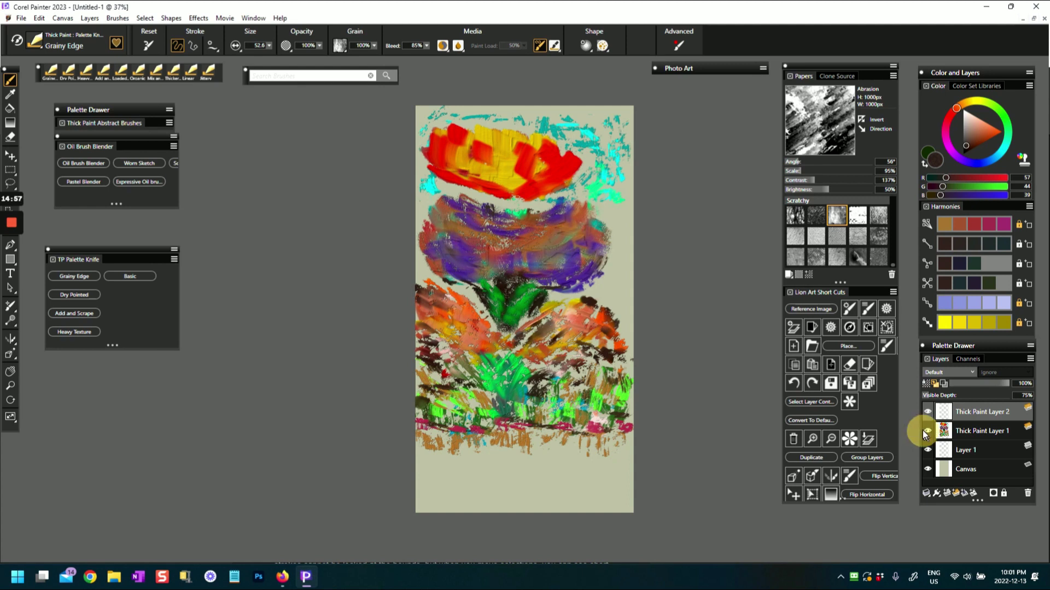
click(926, 431)
mouse_move(486, 205)
mouse_down()
mouse_move(486, 180)
mouse_move(463, 189)
mouse_move(488, 182)
mouse_move(450, 176)
mouse_move(434, 152)
mouse_up()
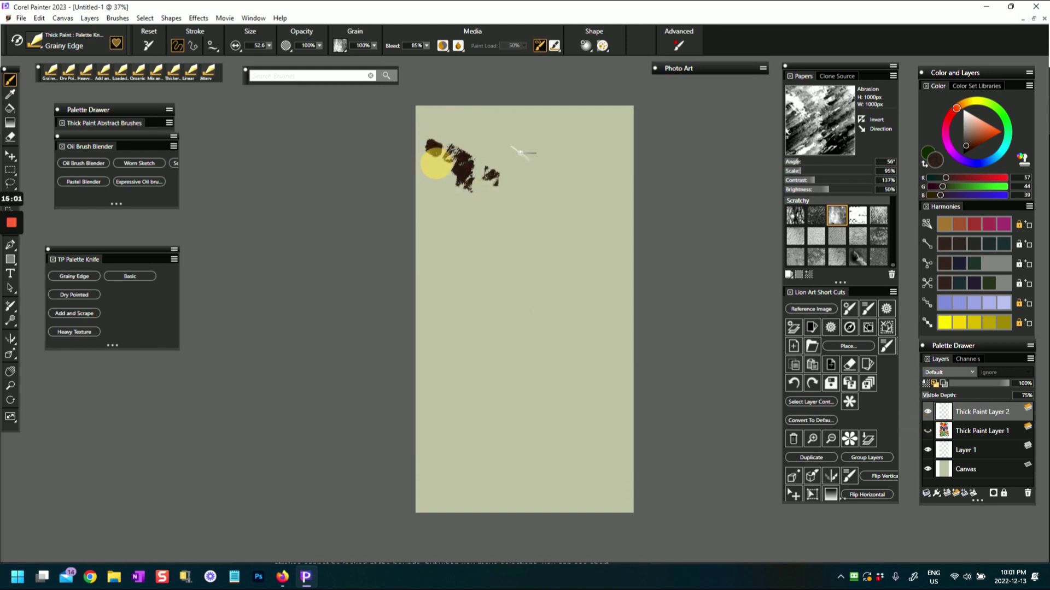
drag(519, 156, 508, 187)
Switch the paper texture to Roughen and add more dark brown strokes beside the first test marks.
click(857, 215)
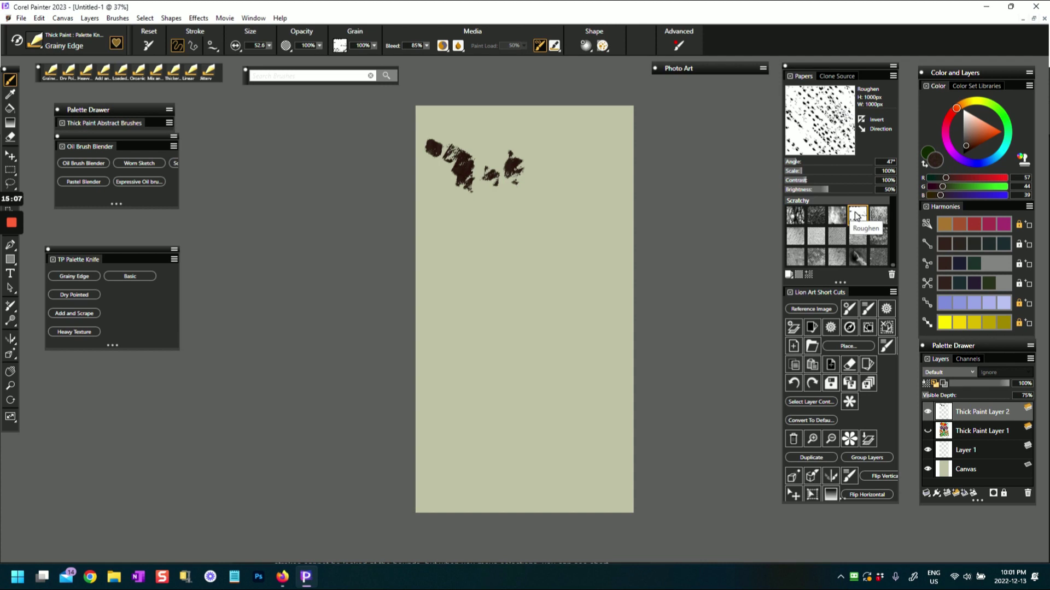
mouse_move(522, 166)
mouse_down()
mouse_move(553, 173)
mouse_move(569, 198)
mouse_up()
drag(551, 151, 604, 177)
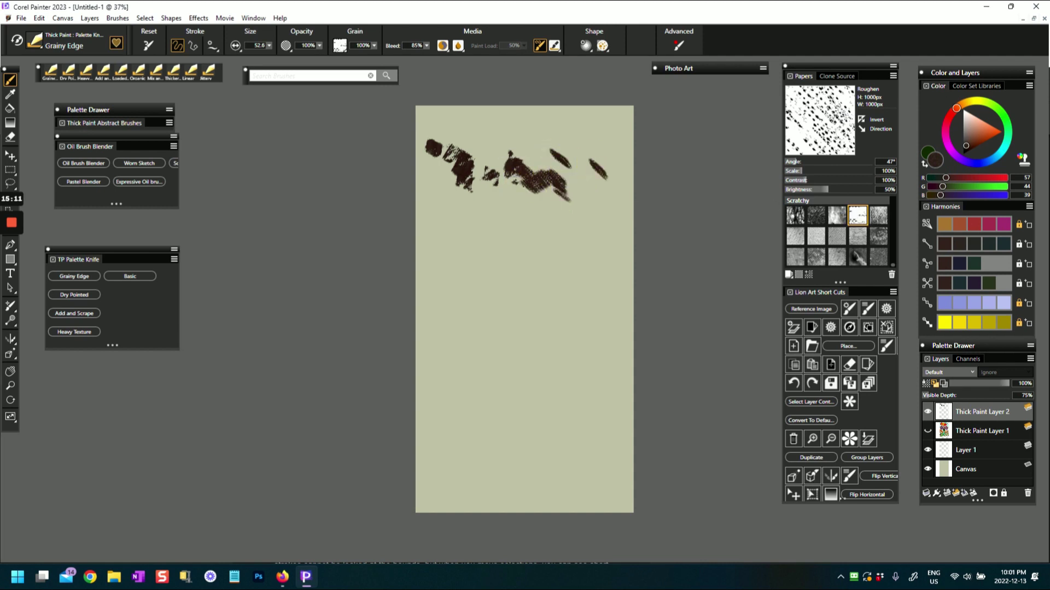
Paint a band of orange strokes over the dark marks, extending it with the paper angle set to 195°.
click(988, 133)
mouse_move(528, 191)
mouse_down()
mouse_move(490, 182)
mouse_move(500, 196)
mouse_move(493, 180)
mouse_move(516, 183)
mouse_move(485, 165)
mouse_move(485, 150)
mouse_move(534, 160)
mouse_move(536, 172)
mouse_move(556, 157)
mouse_move(551, 173)
mouse_move(577, 191)
mouse_up()
mouse_move(443, 176)
mouse_down()
mouse_move(465, 193)
mouse_move(495, 192)
mouse_move(450, 176)
mouse_move(465, 185)
mouse_move(574, 179)
mouse_up()
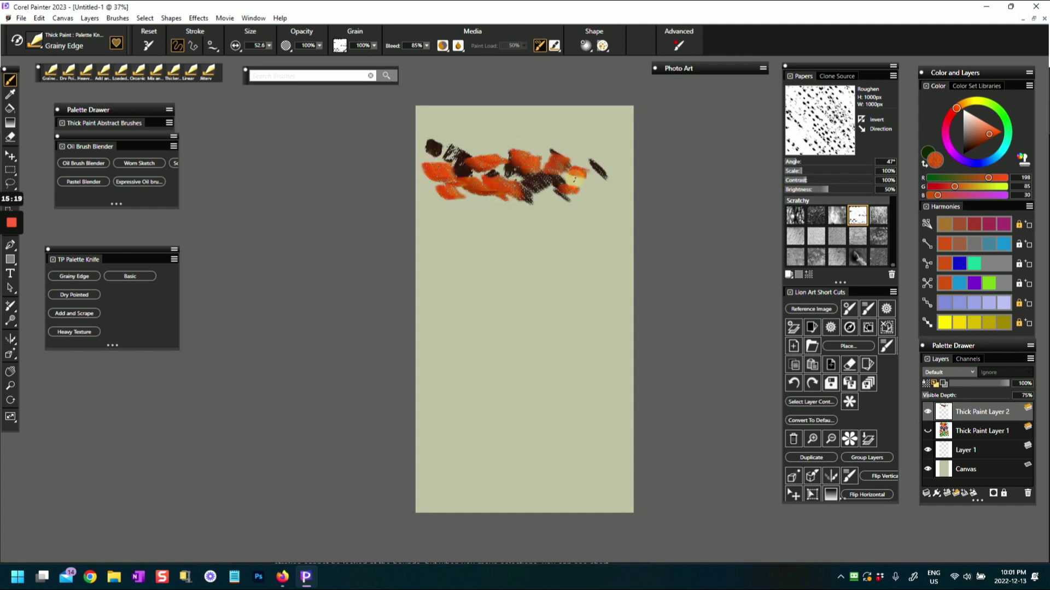
drag(797, 162, 833, 162)
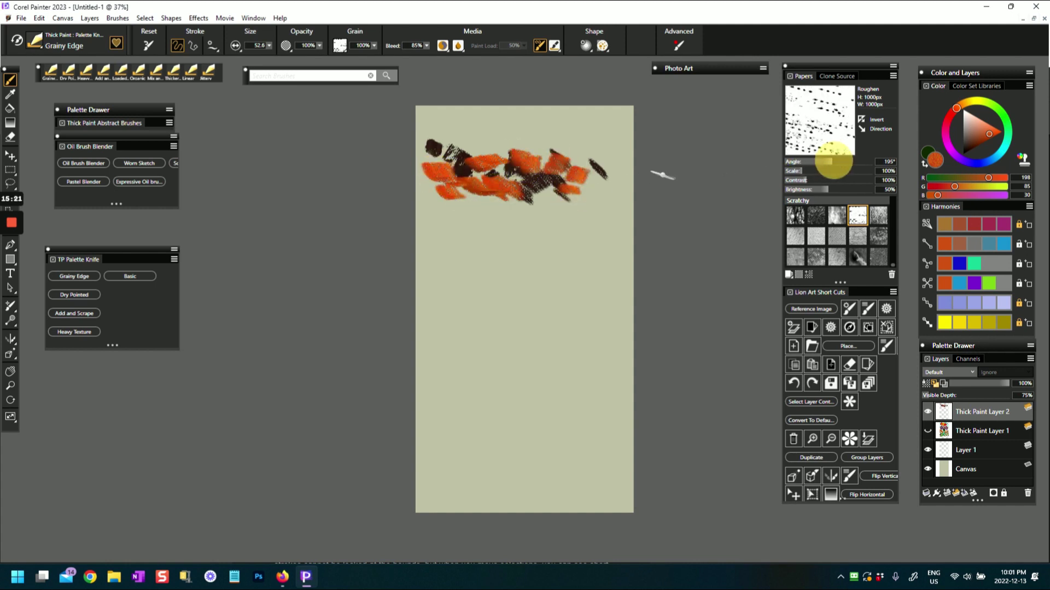
mouse_move(591, 180)
mouse_down()
mouse_move(608, 203)
mouse_move(569, 206)
mouse_move(552, 182)
mouse_move(515, 183)
mouse_move(441, 204)
mouse_move(426, 181)
mouse_move(422, 189)
mouse_move(483, 202)
mouse_move(622, 203)
mouse_up()
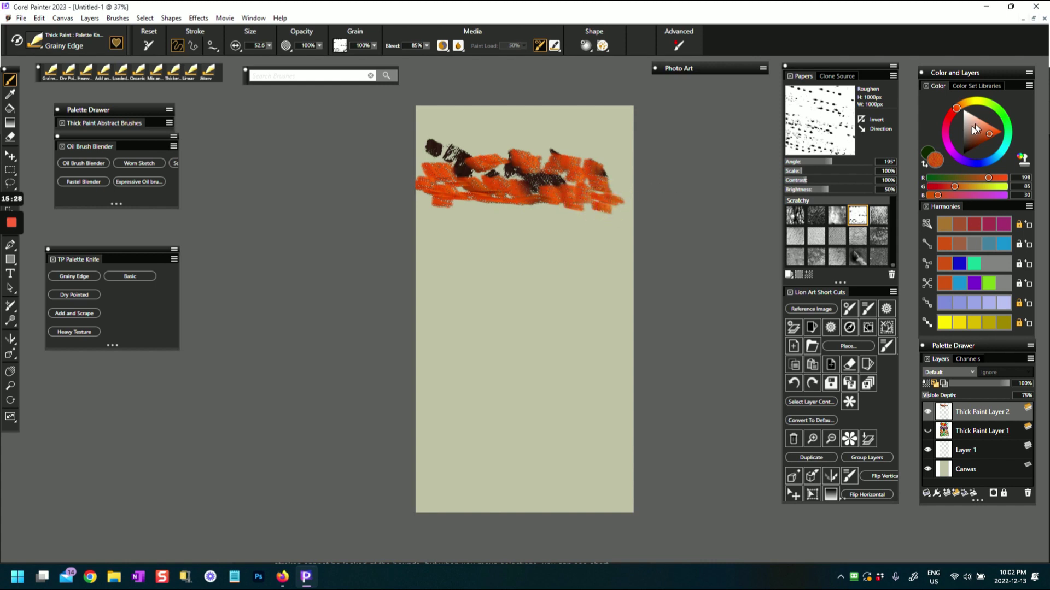
Paint a magenta band below the orange one and overlay it with light gray dabs.
click(1004, 225)
mouse_move(429, 216)
mouse_down()
mouse_move(490, 231)
mouse_move(473, 238)
mouse_move(461, 217)
mouse_move(502, 216)
mouse_move(495, 234)
mouse_move(533, 230)
mouse_move(509, 217)
mouse_move(526, 218)
mouse_move(606, 244)
mouse_up()
mouse_move(424, 224)
mouse_down()
mouse_move(506, 220)
mouse_move(546, 244)
mouse_move(615, 240)
mouse_up()
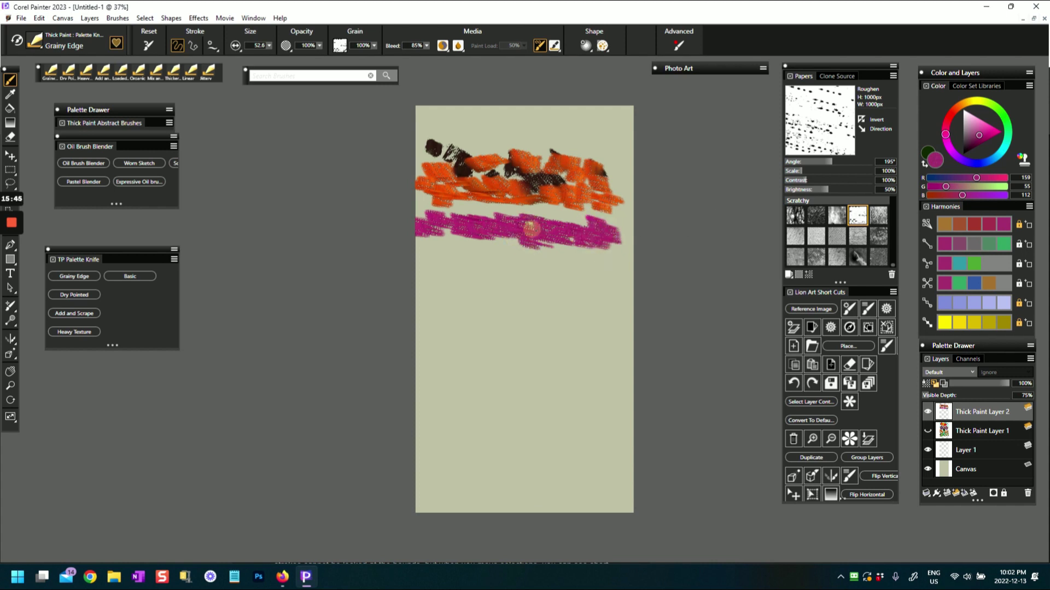
click(963, 121)
mouse_move(559, 251)
mouse_down()
mouse_move(584, 225)
mouse_move(598, 228)
mouse_move(572, 234)
mouse_move(589, 228)
mouse_move(519, 220)
mouse_move(443, 226)
mouse_move(446, 234)
mouse_move(420, 224)
mouse_up()
drag(514, 244, 443, 244)
drag(564, 241, 563, 252)
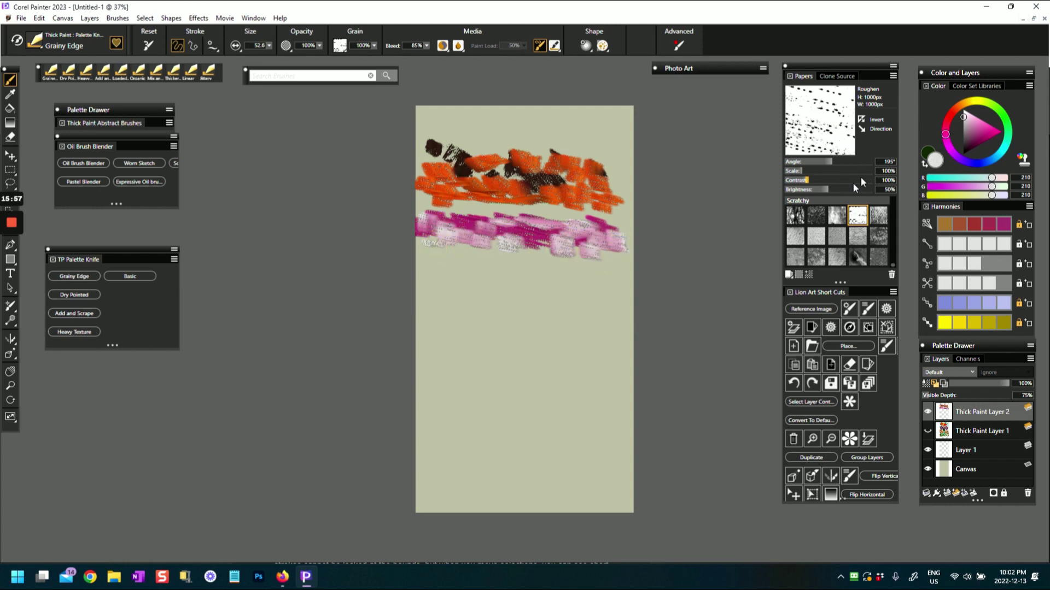
Layer periwinkle blue strokes over the magenta band with Grainy Edge and with the Add and Scrape palette knife.
click(963, 303)
drag(555, 227, 585, 235)
mouse_move(515, 239)
mouse_down()
mouse_move(538, 236)
mouse_move(548, 250)
mouse_move(435, 235)
mouse_up()
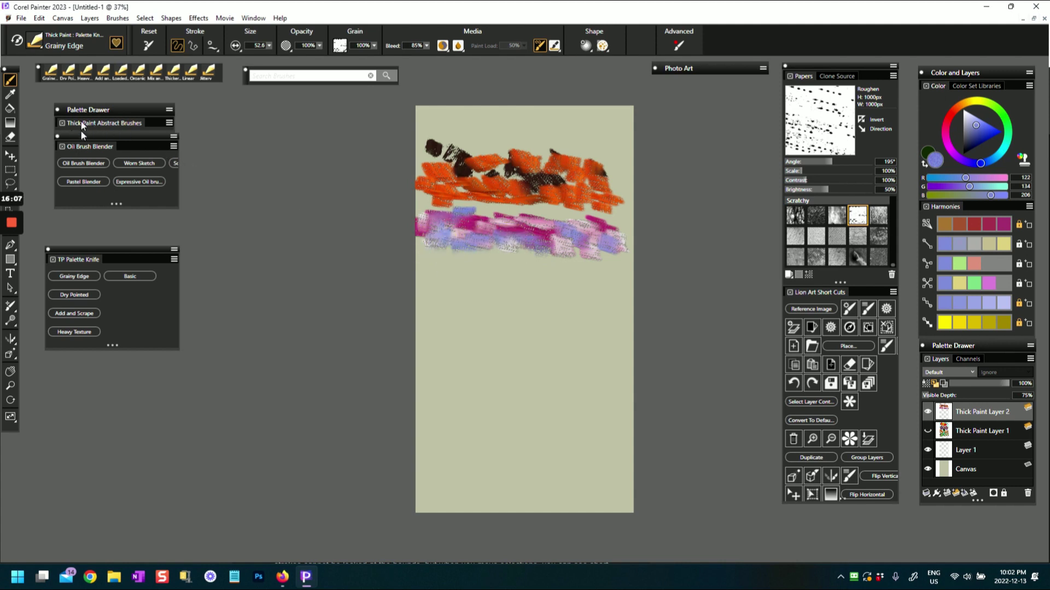
click(86, 315)
mouse_move(540, 238)
mouse_down()
mouse_move(568, 240)
mouse_move(609, 256)
mouse_move(518, 227)
mouse_move(531, 226)
mouse_move(472, 240)
mouse_move(440, 234)
mouse_up()
mouse_move(529, 232)
mouse_down()
mouse_move(585, 246)
mouse_move(538, 251)
mouse_move(578, 250)
mouse_up()
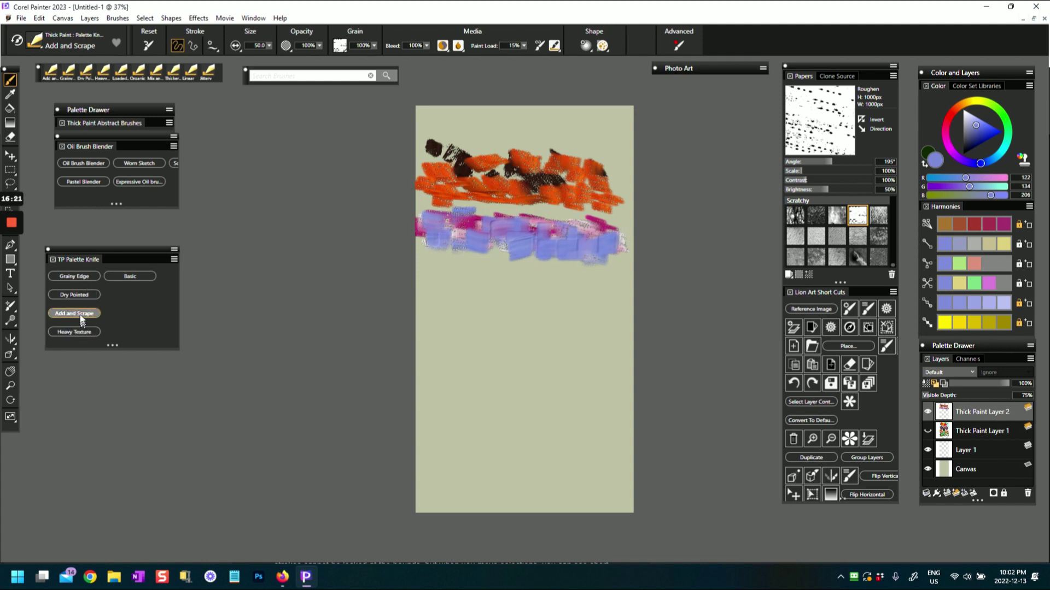
Switch to the Heavy Texture palette knife and extend the periwinkle band downward, using the Roughen paper and the Snarl paper.
click(84, 333)
mouse_move(487, 219)
mouse_down()
mouse_move(478, 255)
mouse_move(460, 221)
mouse_move(460, 263)
mouse_move(434, 230)
mouse_move(427, 257)
mouse_move(418, 230)
mouse_move(430, 261)
mouse_move(492, 267)
mouse_move(504, 225)
mouse_move(510, 264)
mouse_move(517, 239)
mouse_move(535, 277)
mouse_move(545, 225)
mouse_move(552, 264)
mouse_move(559, 240)
mouse_move(578, 284)
mouse_move(592, 238)
mouse_move(606, 270)
mouse_move(621, 238)
mouse_move(607, 283)
mouse_move(621, 276)
mouse_move(626, 286)
mouse_move(474, 274)
mouse_move(475, 284)
mouse_move(436, 258)
mouse_move(455, 179)
mouse_move(449, 221)
mouse_move(446, 186)
mouse_move(424, 173)
mouse_move(467, 224)
mouse_move(463, 176)
mouse_move(492, 220)
mouse_move(494, 188)
mouse_move(509, 188)
mouse_move(517, 224)
mouse_move(520, 196)
mouse_move(548, 213)
mouse_move(552, 234)
mouse_move(585, 240)
mouse_move(579, 213)
mouse_move(601, 244)
mouse_move(606, 200)
mouse_move(620, 251)
mouse_move(625, 204)
mouse_move(627, 265)
mouse_up()
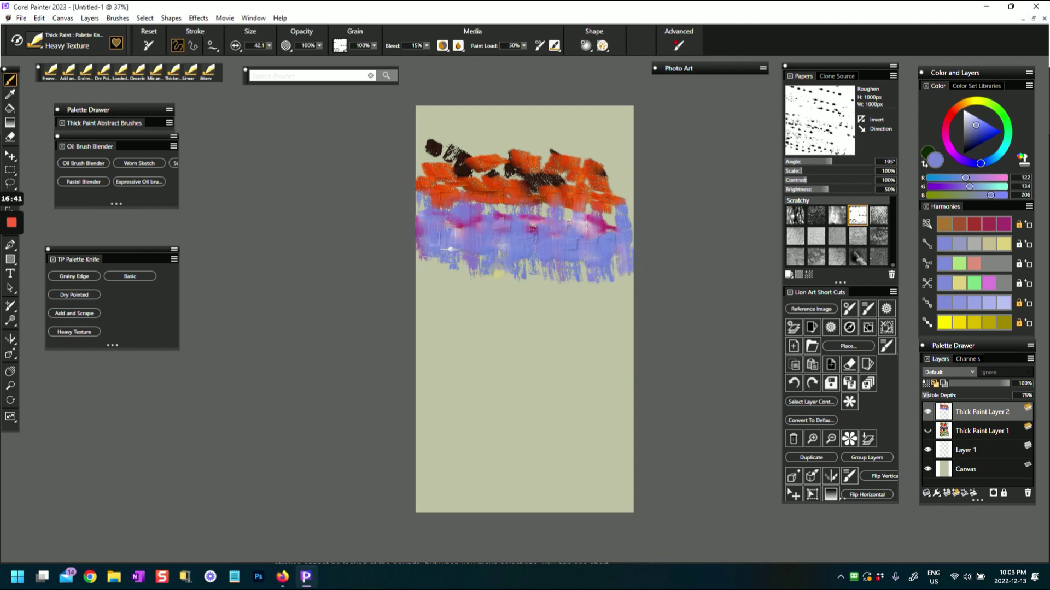
click(434, 286)
click(796, 215)
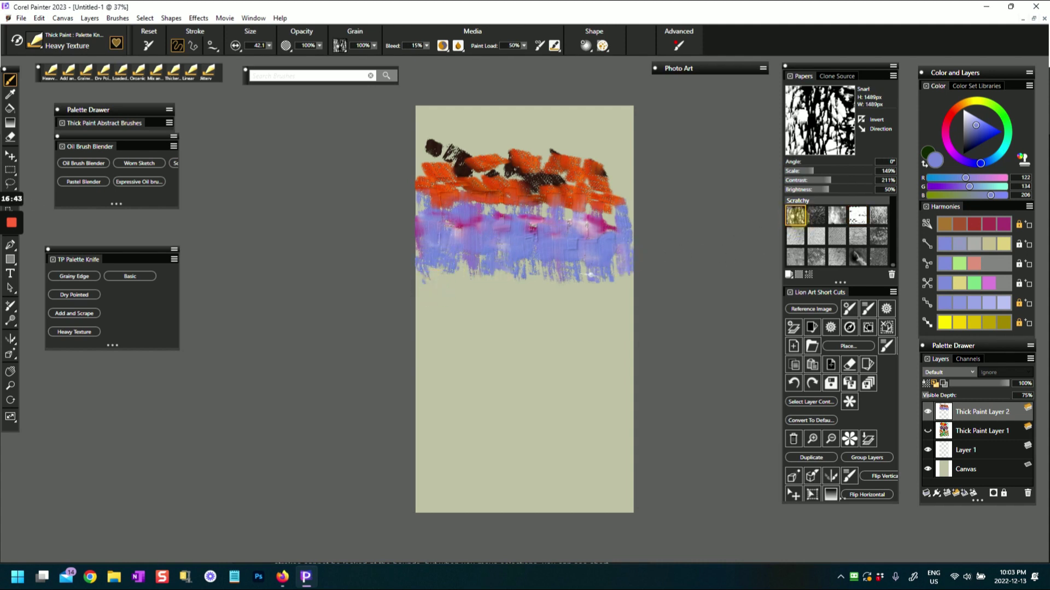
mouse_move(569, 292)
mouse_down()
mouse_move(607, 270)
mouse_move(623, 284)
mouse_up()
click(539, 257)
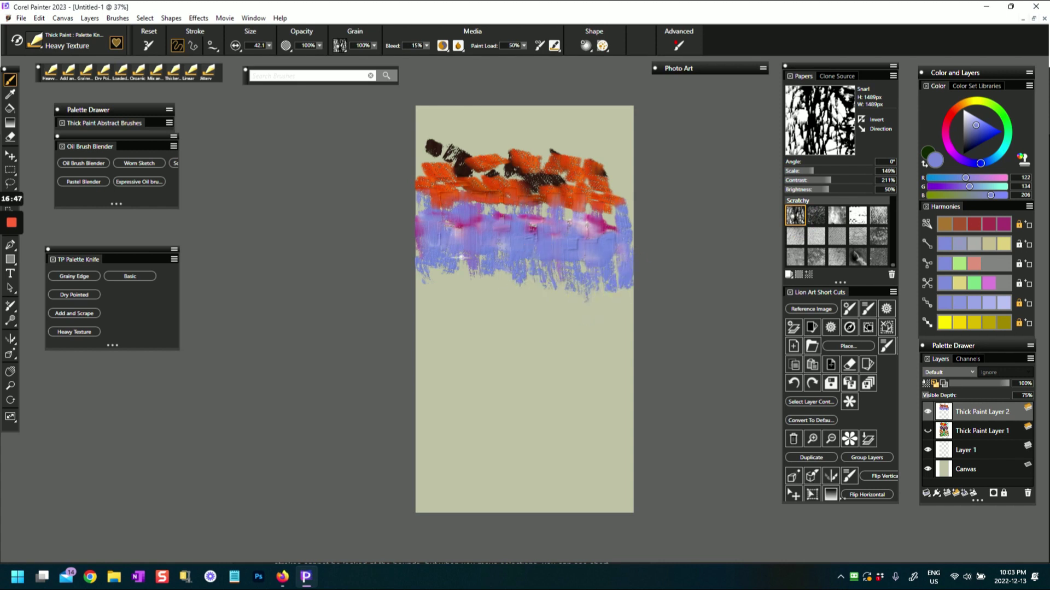
Enlarge the Heavy Texture brush to 143.3 and add periwinkle strokes along the band's lower edge.
mouse_move(268, 46)
mouse_down()
mouse_move(268, 57)
mouse_move(284, 59)
mouse_up()
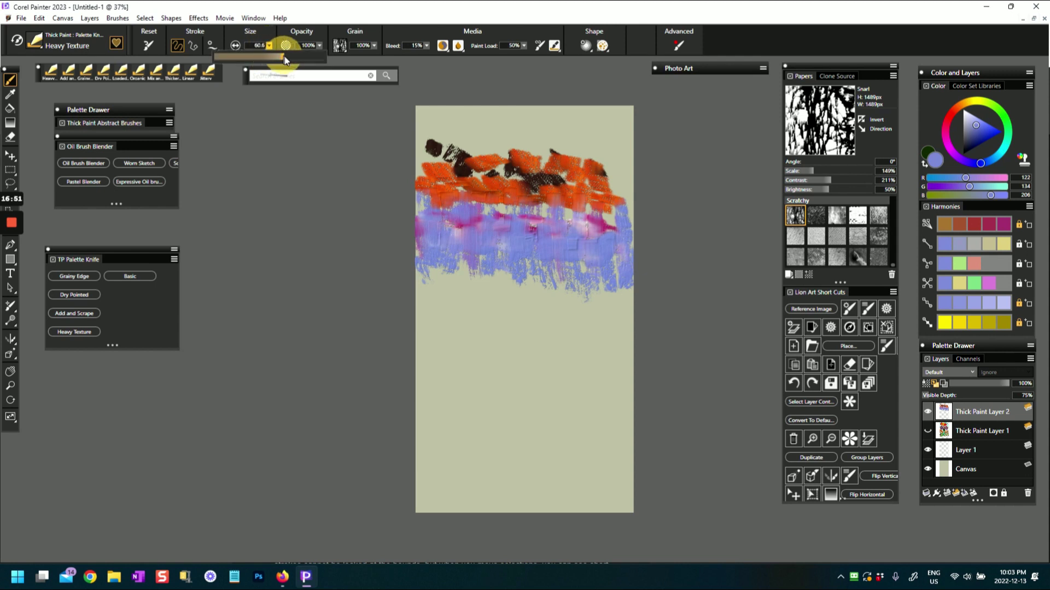
mouse_move(457, 275)
mouse_down()
mouse_move(468, 280)
mouse_move(437, 291)
mouse_move(441, 302)
mouse_move(478, 307)
mouse_move(467, 296)
mouse_up()
mouse_move(540, 286)
mouse_down()
mouse_move(621, 286)
mouse_move(498, 286)
mouse_move(499, 298)
mouse_move(496, 270)
mouse_move(496, 294)
mouse_move(457, 284)
mouse_move(436, 258)
mouse_move(433, 301)
mouse_move(562, 295)
mouse_move(556, 280)
mouse_move(550, 299)
mouse_move(610, 305)
mouse_move(614, 290)
mouse_move(620, 305)
mouse_move(584, 228)
mouse_move(566, 279)
mouse_move(571, 256)
mouse_move(492, 267)
mouse_move(508, 253)
mouse_move(465, 252)
mouse_move(465, 242)
mouse_move(450, 242)
mouse_move(459, 229)
mouse_move(448, 226)
mouse_move(440, 269)
mouse_up()
Change the color to light cyan and paint broad Heavy Texture strokes across the periwinkle band.
click(1004, 158)
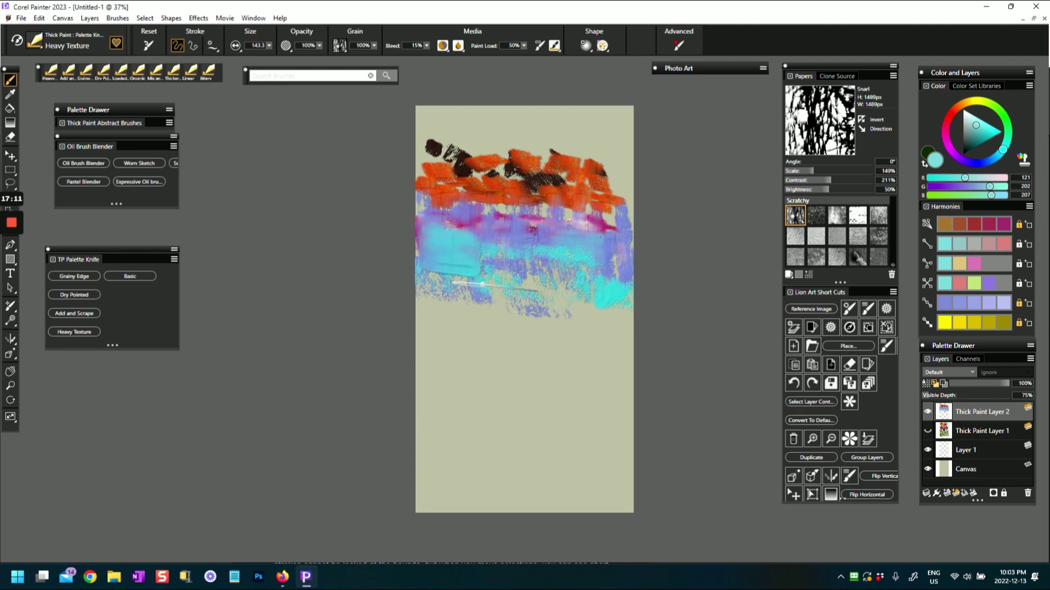
drag(488, 228, 492, 258)
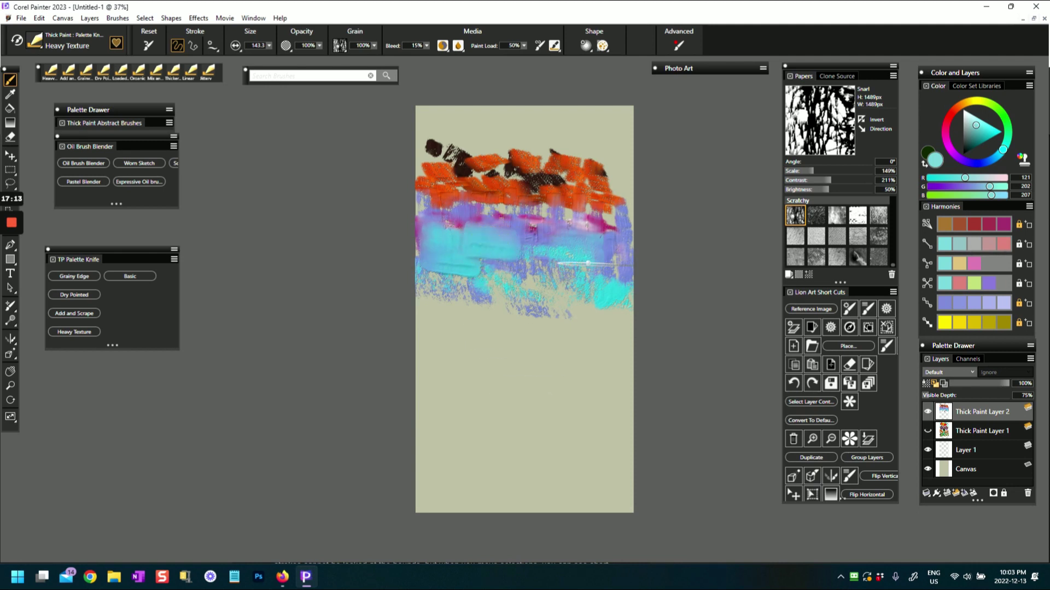
mouse_move(569, 225)
mouse_down()
mouse_move(566, 258)
mouse_move(586, 298)
mouse_move(558, 304)
mouse_move(478, 254)
mouse_move(468, 295)
mouse_move(429, 259)
mouse_up()
mouse_move(498, 264)
mouse_down()
mouse_move(504, 249)
mouse_move(520, 262)
mouse_move(546, 236)
mouse_up()
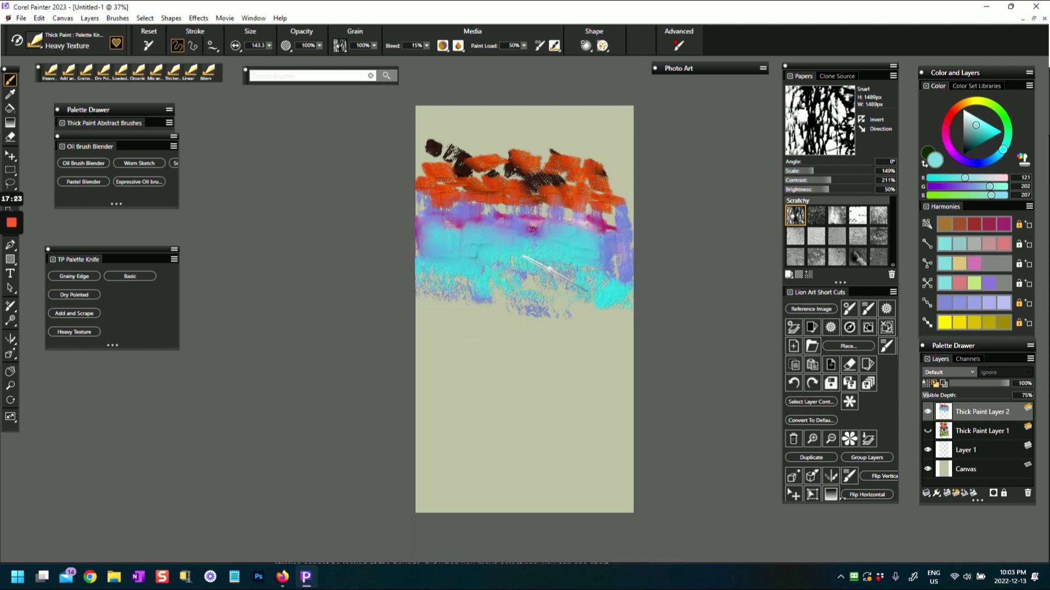
Set the brush's angle expression to Rotation and paint more cyan strokes over the blue and magenta bands.
click(236, 46)
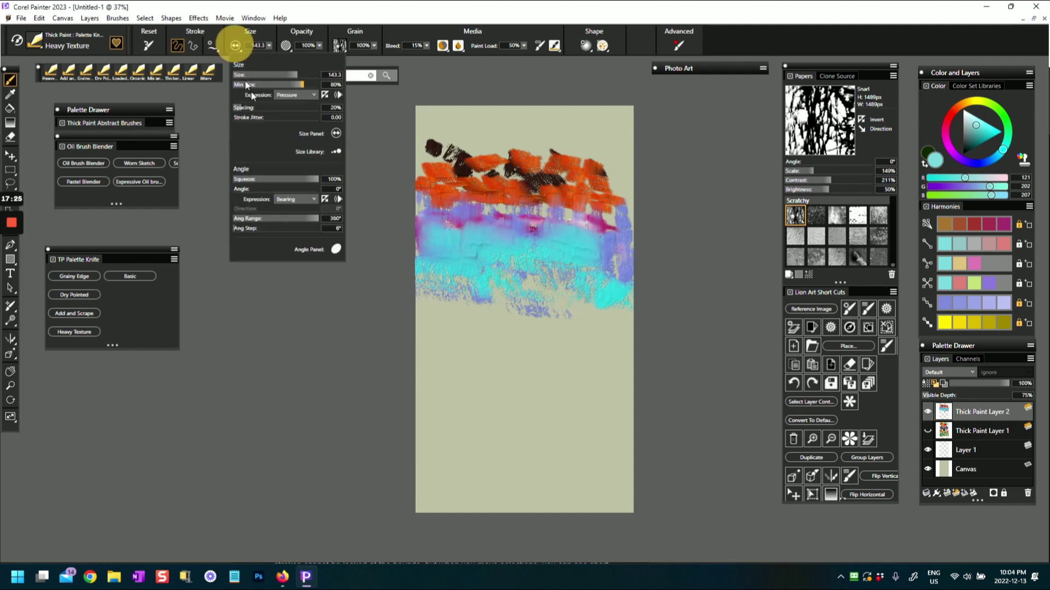
click(294, 199)
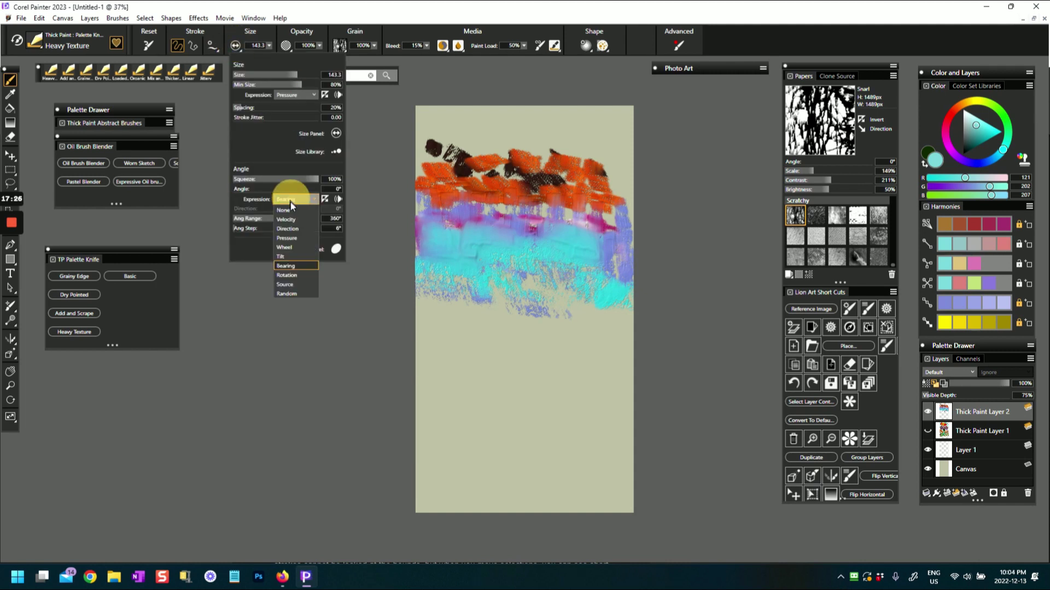
click(299, 277)
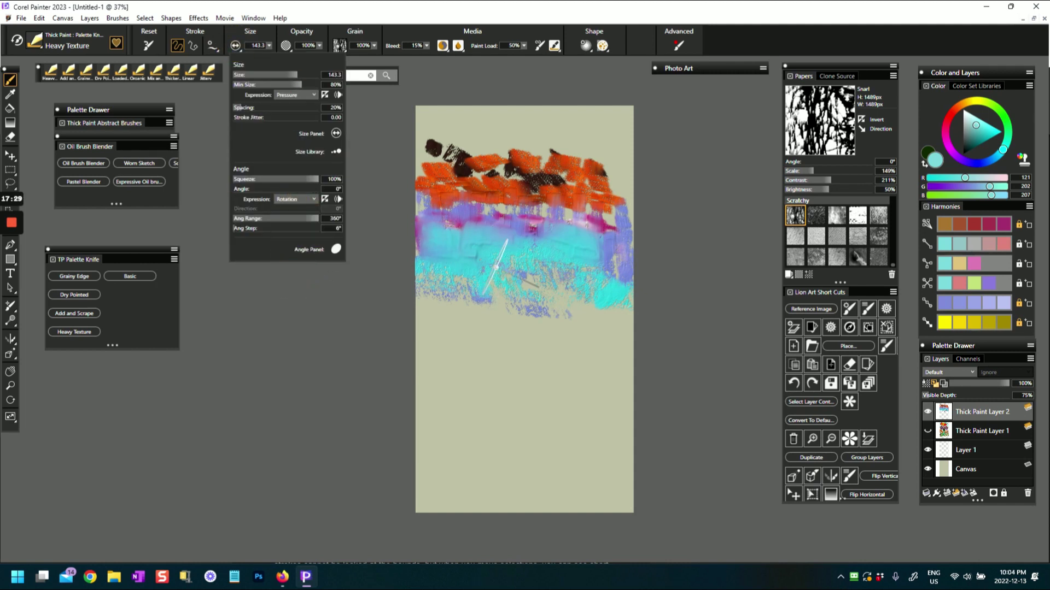
click(457, 258)
mouse_move(487, 249)
mouse_down()
mouse_move(555, 265)
mouse_move(581, 239)
mouse_move(573, 230)
mouse_move(605, 251)
mouse_move(614, 242)
mouse_move(626, 260)
mouse_up()
mouse_move(430, 246)
mouse_down()
mouse_move(443, 259)
mouse_move(429, 267)
mouse_move(495, 257)
mouse_up()
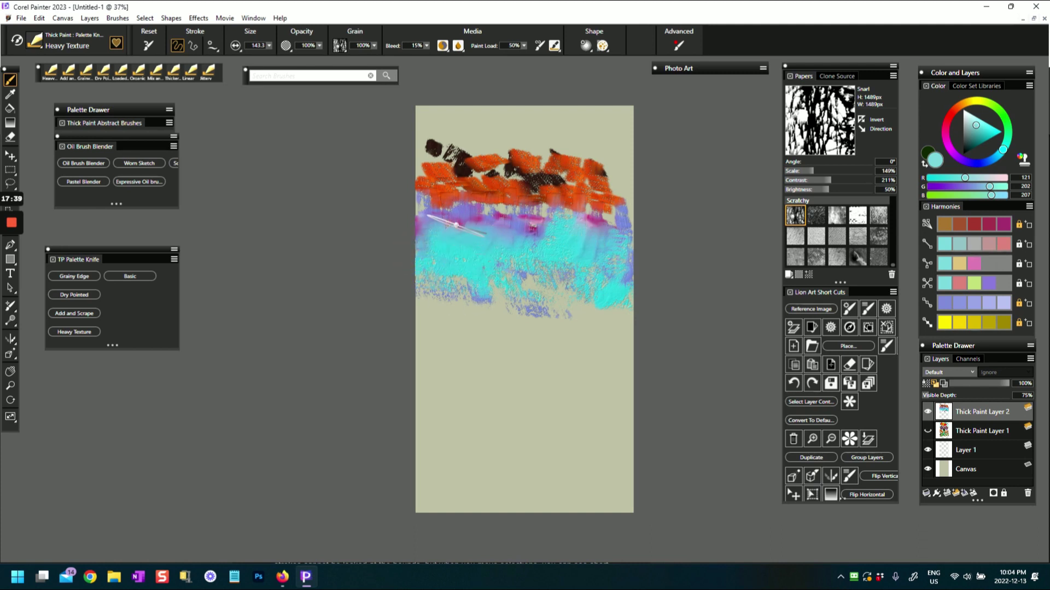
mouse_move(448, 205)
mouse_down()
mouse_move(454, 230)
mouse_move(435, 236)
mouse_up()
mouse_move(480, 191)
mouse_down()
mouse_move(489, 242)
mouse_move(530, 250)
mouse_move(562, 234)
mouse_move(565, 267)
mouse_move(568, 257)
mouse_up()
Sample a color from the orange band and work Heavy Texture strokes across the orange and blue bands to blend them.
alt+click(560, 173)
alt+click(562, 174)
mouse_move(562, 170)
mouse_down()
mouse_move(614, 239)
mouse_move(527, 216)
mouse_move(492, 227)
mouse_move(449, 221)
mouse_up()
drag(575, 160, 622, 218)
mouse_move(499, 166)
mouse_down()
mouse_move(501, 204)
mouse_move(445, 195)
mouse_move(421, 242)
mouse_up()
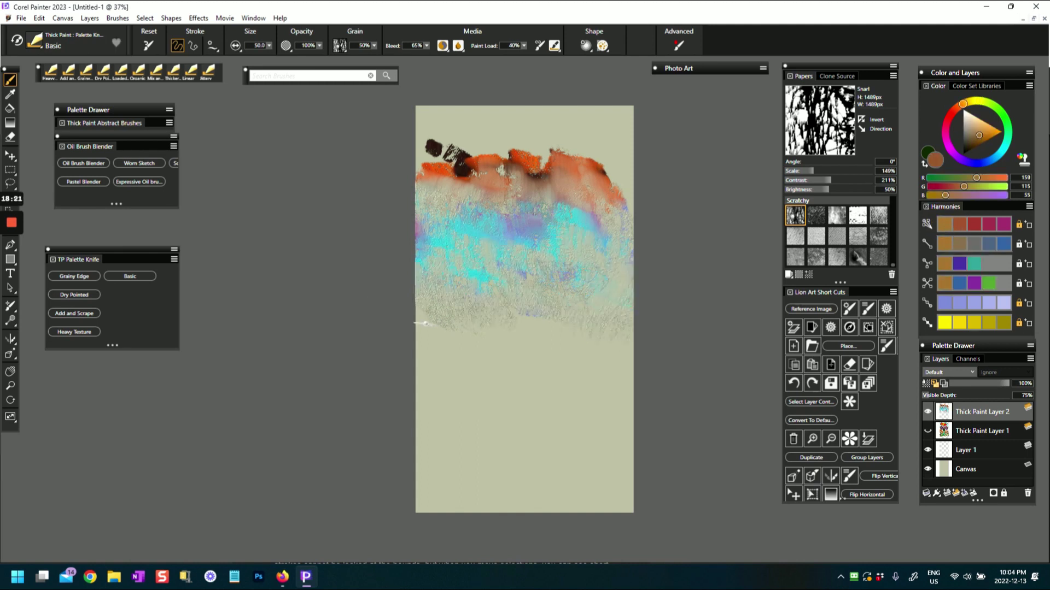
Try the Basic palette knife below the bands with brown and brighter orange strokes, and reset the brush.
mouse_move(442, 341)
mouse_down()
mouse_move(464, 326)
mouse_move(456, 333)
mouse_move(478, 333)
mouse_move(466, 356)
mouse_move(471, 346)
mouse_move(437, 339)
mouse_move(480, 348)
mouse_move(463, 355)
mouse_move(551, 338)
mouse_move(518, 333)
mouse_move(541, 329)
mouse_up()
click(468, 342)
drag(984, 132, 992, 131)
mouse_move(542, 334)
mouse_down()
mouse_move(514, 342)
mouse_move(525, 356)
mouse_move(543, 318)
mouse_move(549, 328)
mouse_move(523, 314)
mouse_move(507, 330)
mouse_move(538, 341)
mouse_move(543, 349)
mouse_move(529, 357)
mouse_move(547, 350)
mouse_move(506, 320)
mouse_move(545, 311)
mouse_move(513, 309)
mouse_move(525, 304)
mouse_move(550, 320)
mouse_up()
click(148, 45)
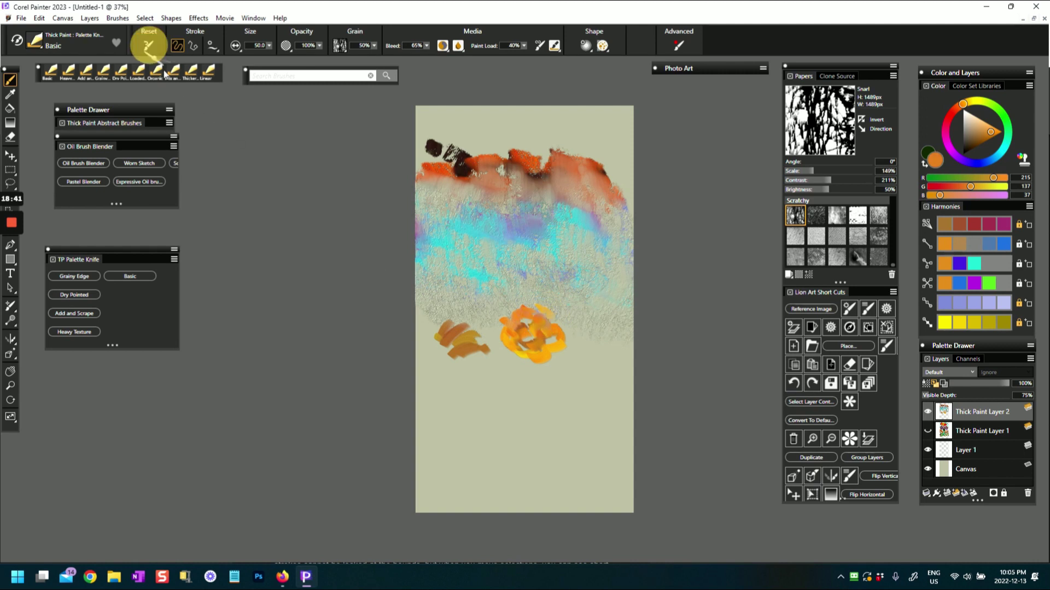
Work orange and darker brown strokes into the orange flower with the Basic palette knife.
click(562, 320)
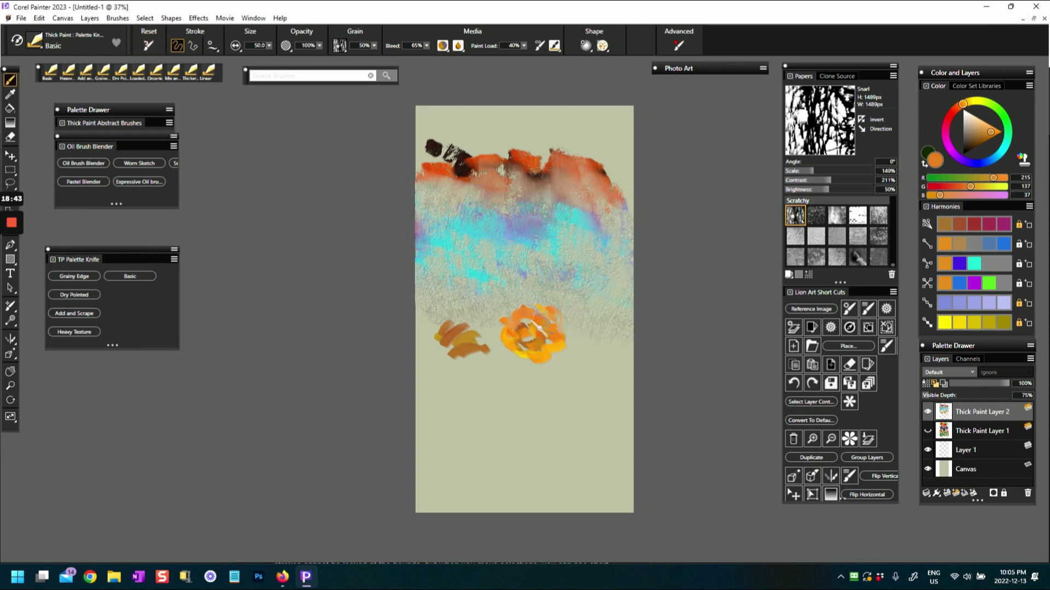
drag(521, 304, 534, 309)
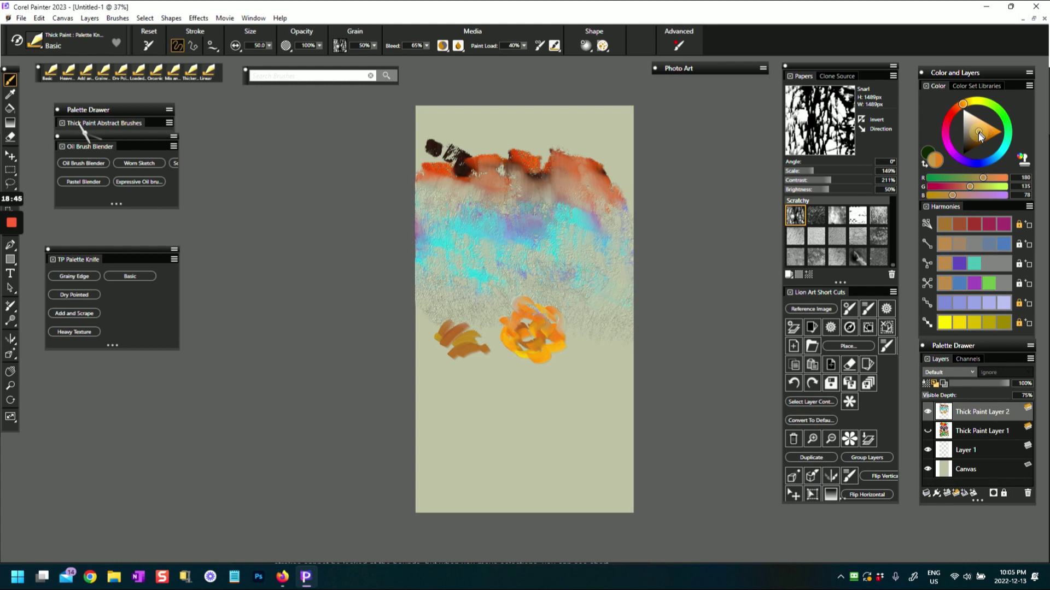
click(977, 137)
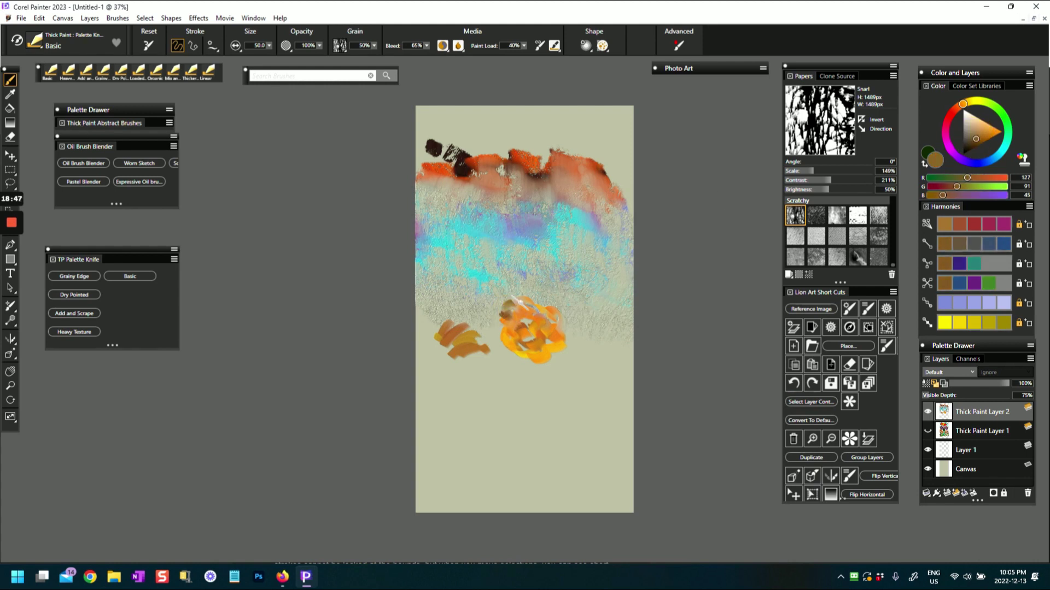
mouse_move(542, 317)
mouse_down()
mouse_move(505, 326)
mouse_move(521, 351)
mouse_move(508, 327)
mouse_up()
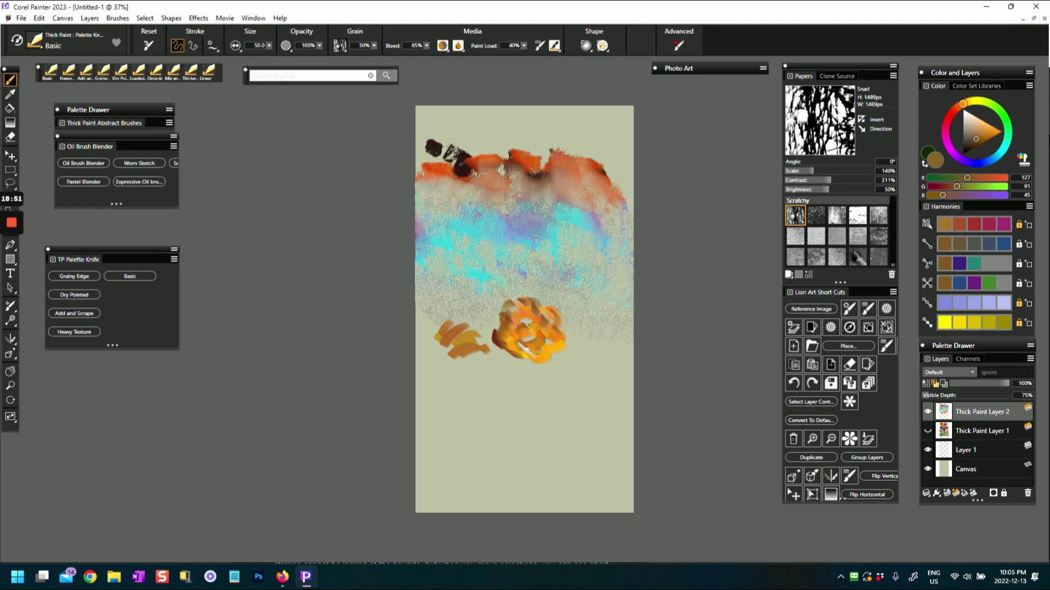
drag(539, 350, 554, 321)
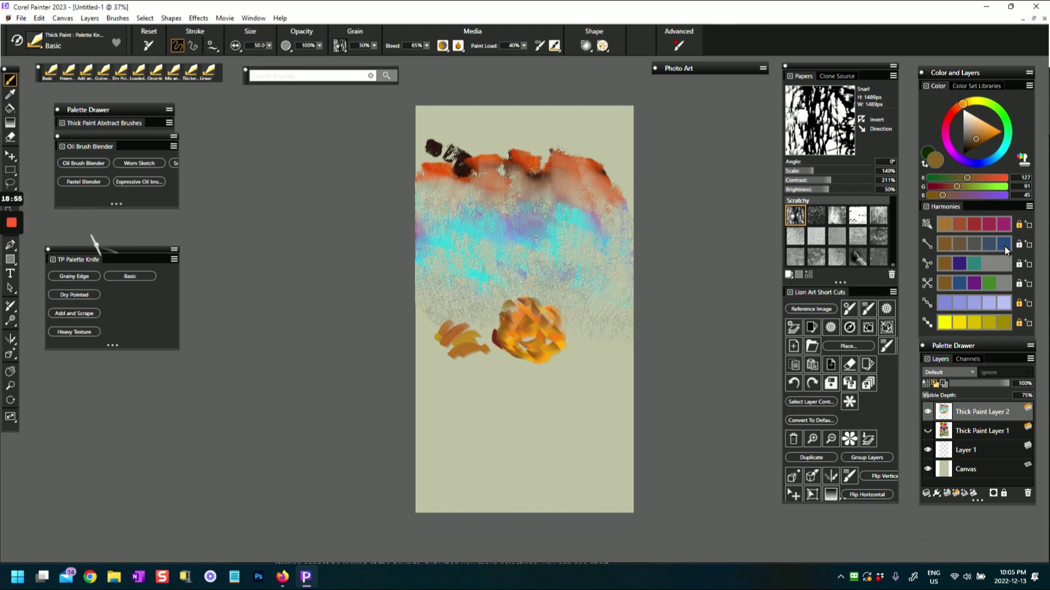
Paint a dark blue center into the orange flower and ring its outer edge with light grey strokes.
click(1004, 245)
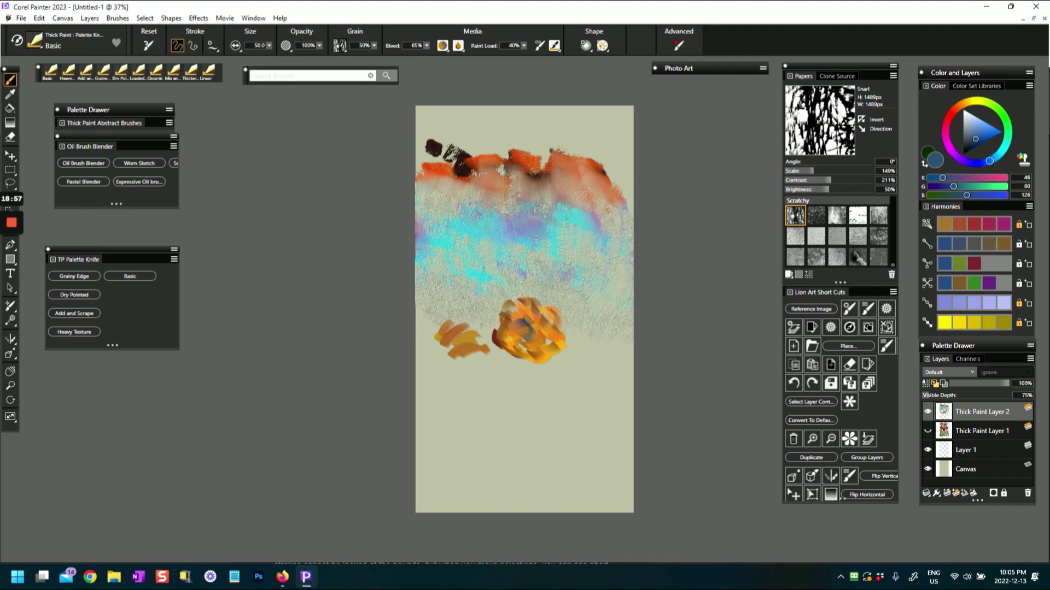
mouse_move(512, 327)
mouse_down()
mouse_move(528, 323)
mouse_move(520, 317)
mouse_move(511, 331)
mouse_move(520, 323)
mouse_move(525, 331)
mouse_up()
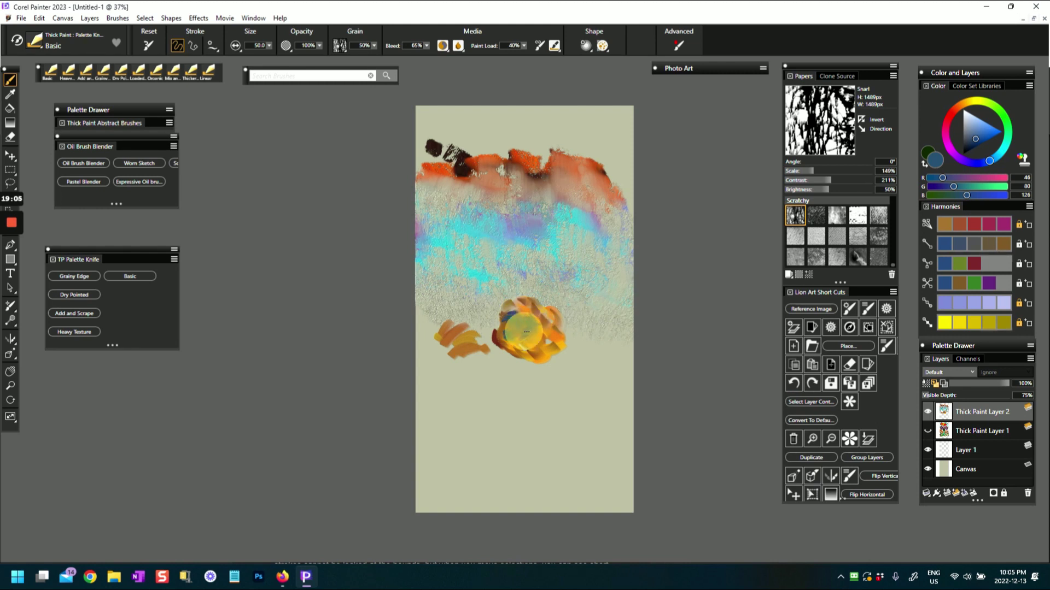
click(963, 116)
mouse_move(515, 293)
mouse_down()
mouse_move(542, 310)
mouse_move(500, 306)
mouse_move(494, 329)
mouse_move(510, 337)
mouse_move(497, 340)
mouse_move(540, 361)
mouse_move(578, 357)
mouse_move(555, 369)
mouse_up()
mouse_move(569, 324)
mouse_down()
mouse_move(574, 344)
mouse_move(553, 296)
mouse_up()
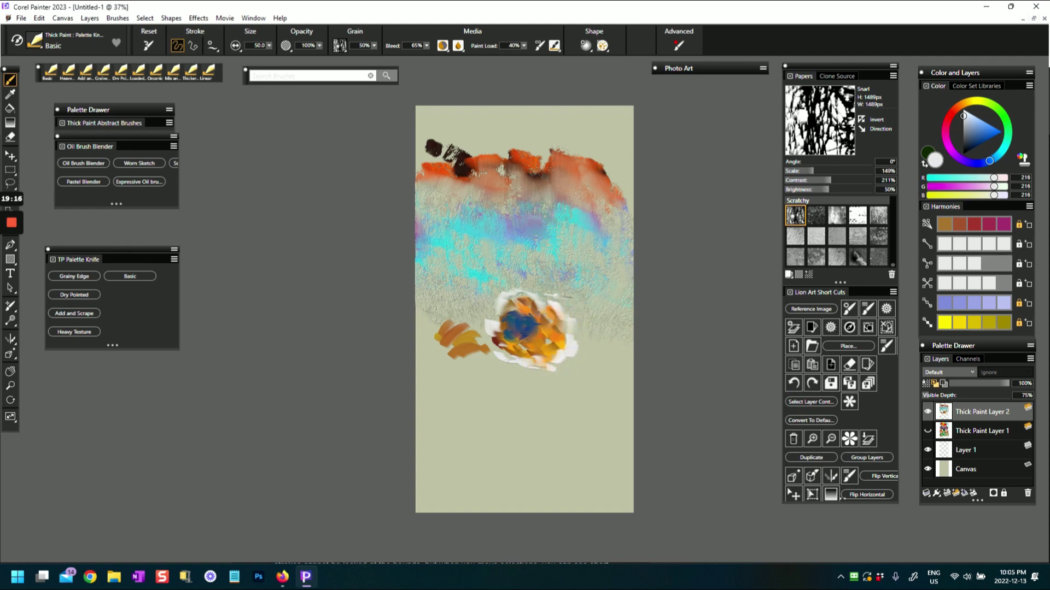
With Heavy Texture, spread light grey around the flower and drag a color sampled from its center across its lower part.
click(73, 333)
mouse_move(574, 364)
mouse_down()
mouse_move(534, 380)
mouse_move(548, 387)
mouse_move(497, 370)
mouse_move(511, 328)
mouse_move(474, 337)
mouse_move(487, 284)
mouse_move(528, 271)
mouse_move(570, 312)
mouse_move(592, 311)
mouse_move(574, 300)
mouse_move(565, 352)
mouse_move(593, 369)
mouse_move(549, 384)
mouse_move(502, 365)
mouse_move(499, 346)
mouse_move(485, 375)
mouse_up()
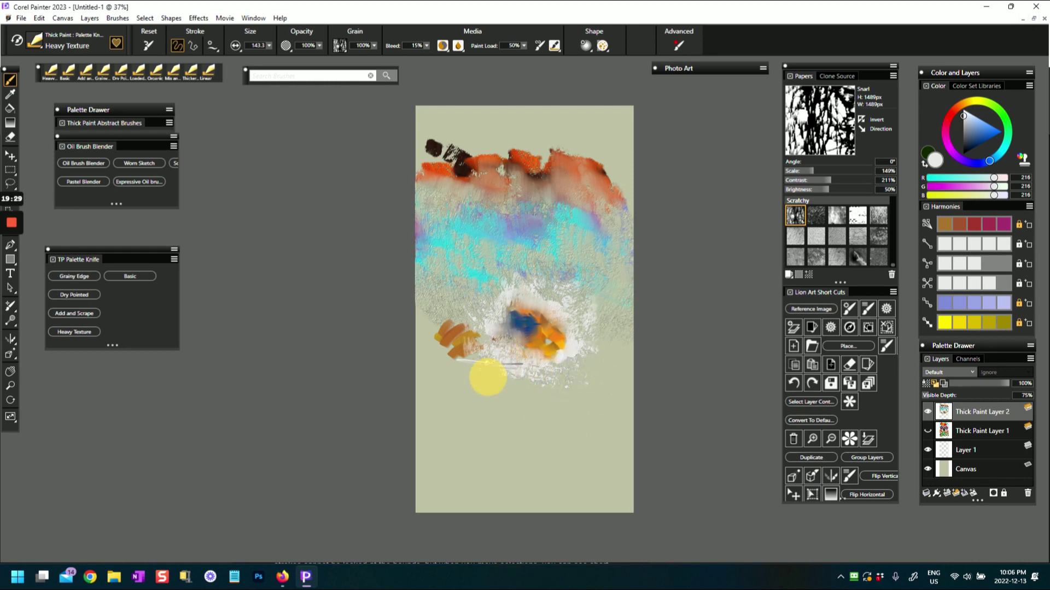
mouse_move(559, 333)
mouse_down()
mouse_move(557, 363)
mouse_move(542, 323)
mouse_move(546, 370)
mouse_move(560, 400)
mouse_up()
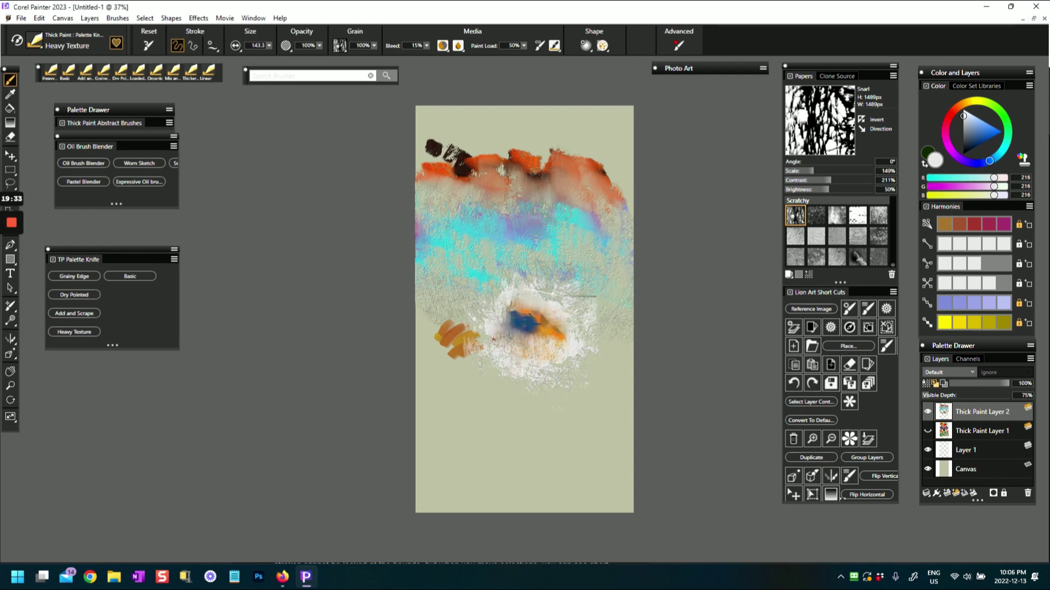
alt+click(540, 324)
drag(539, 322, 547, 338)
mouse_move(548, 333)
mouse_down()
mouse_move(554, 349)
mouse_move(543, 355)
mouse_move(508, 342)
mouse_move(520, 350)
mouse_move(533, 305)
mouse_move(495, 342)
mouse_move(525, 339)
mouse_move(590, 385)
mouse_move(567, 375)
mouse_move(555, 391)
mouse_move(536, 388)
mouse_move(520, 361)
mouse_move(485, 366)
mouse_move(452, 340)
mouse_move(452, 360)
mouse_move(440, 359)
mouse_move(449, 378)
mouse_up()
Sample the ochre patch beside the flower, set Bleed to 0%, and paint Heavy Texture strokes over the patch and flower.
alt+click(464, 342)
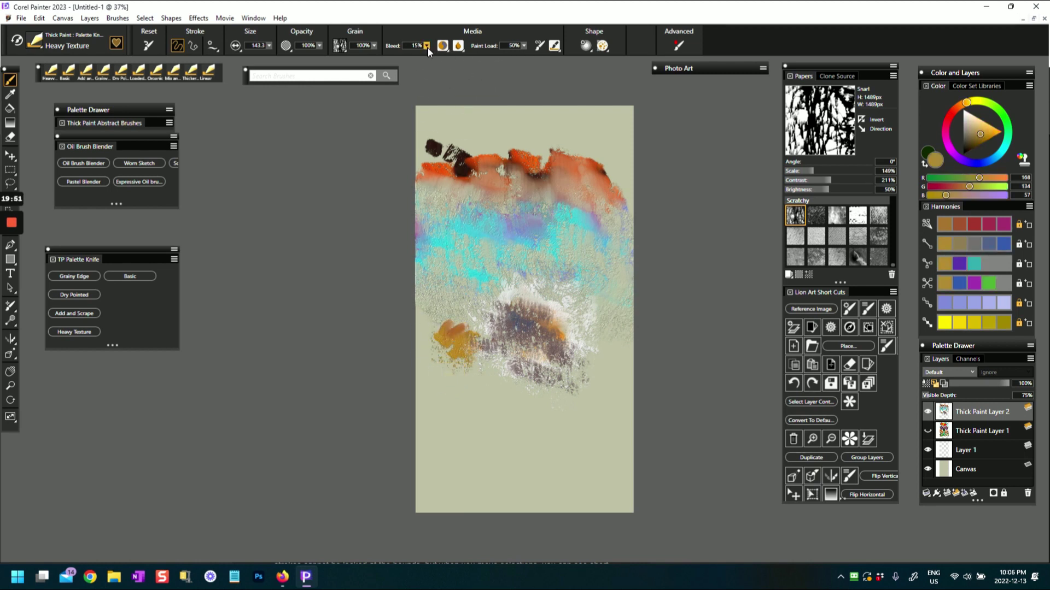
drag(428, 48, 424, 50)
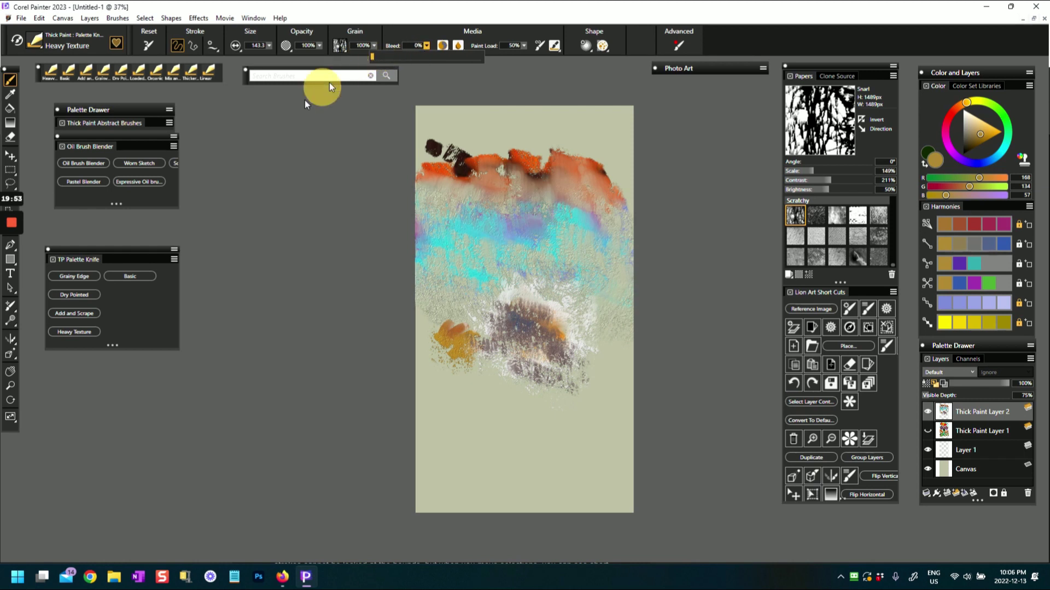
mouse_move(453, 356)
mouse_down()
mouse_move(466, 334)
mouse_move(462, 354)
mouse_move(457, 325)
mouse_move(450, 349)
mouse_up()
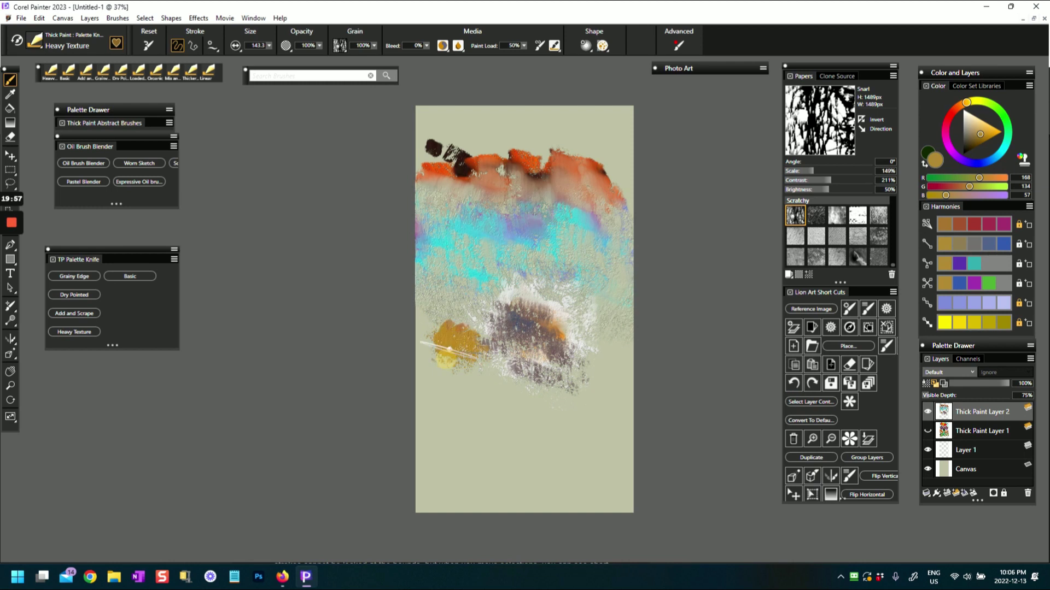
mouse_move(562, 320)
mouse_down()
mouse_move(551, 346)
mouse_move(530, 327)
mouse_move(531, 369)
mouse_up()
drag(528, 330, 517, 332)
Reset the Heavy Texture brush and add more ochre strokes below the ochre patch and across the flower's lower part.
click(153, 47)
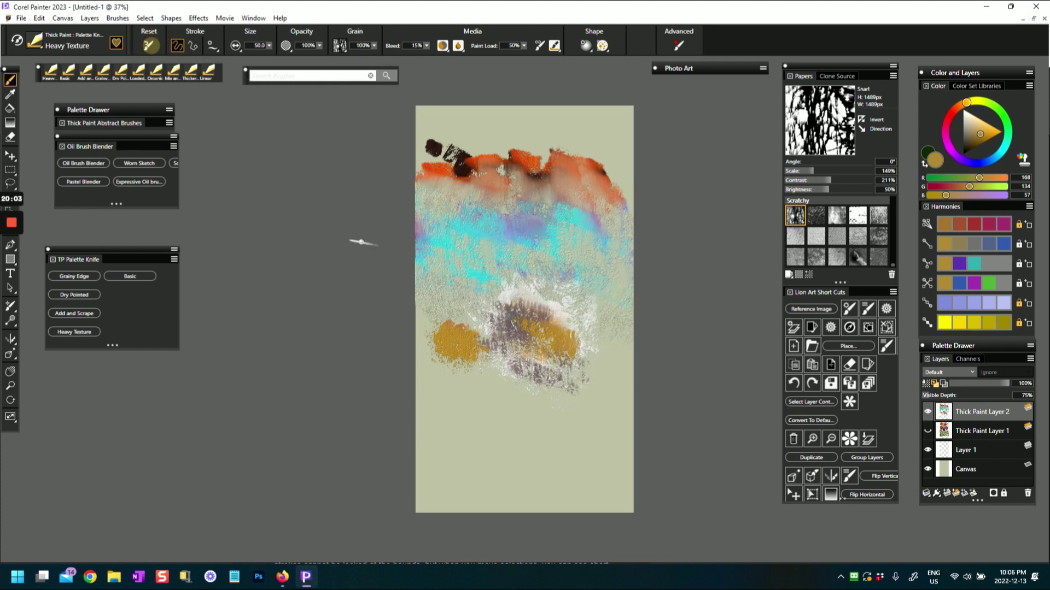
mouse_move(480, 363)
mouse_down()
mouse_move(468, 340)
mouse_move(448, 350)
mouse_move(450, 372)
mouse_move(430, 358)
mouse_move(442, 314)
mouse_move(430, 366)
mouse_up()
drag(529, 371, 536, 349)
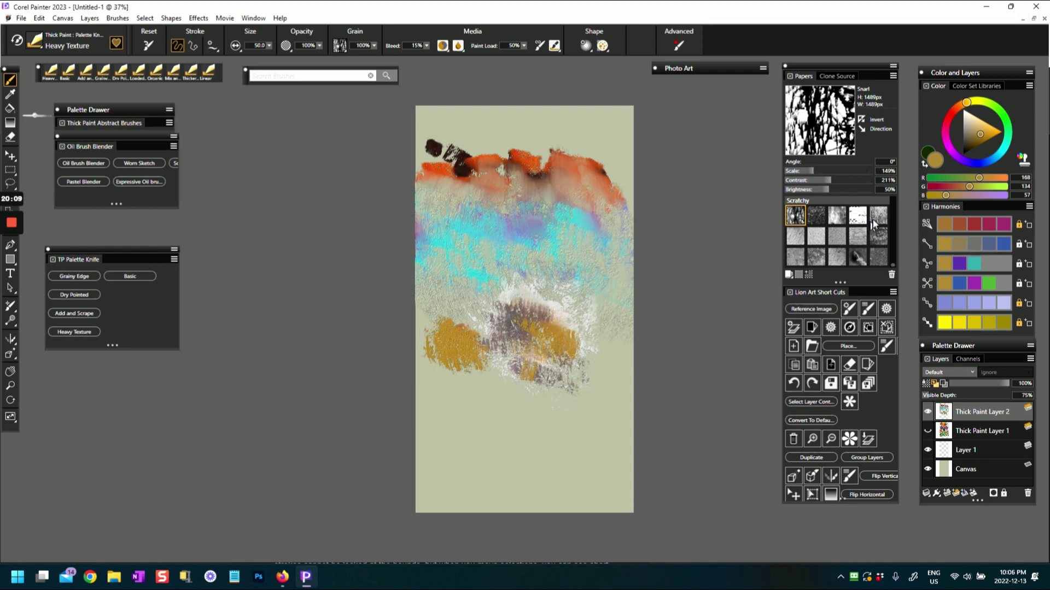
Choose the Textured Bristol paper and paint a periwinkle patch below the ochre one with the Grainy Edge palette knife.
click(873, 222)
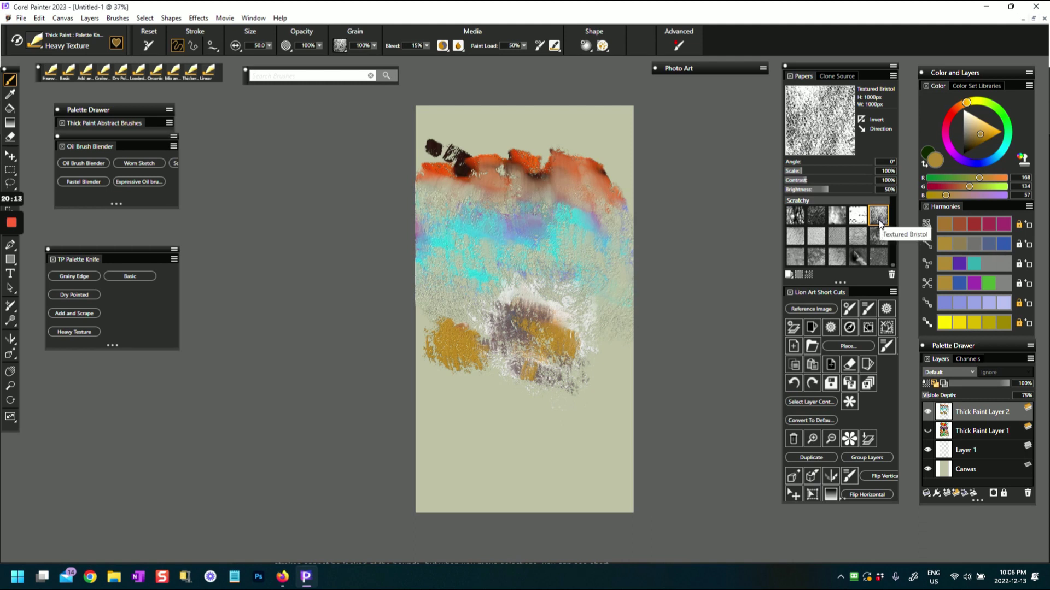
click(941, 302)
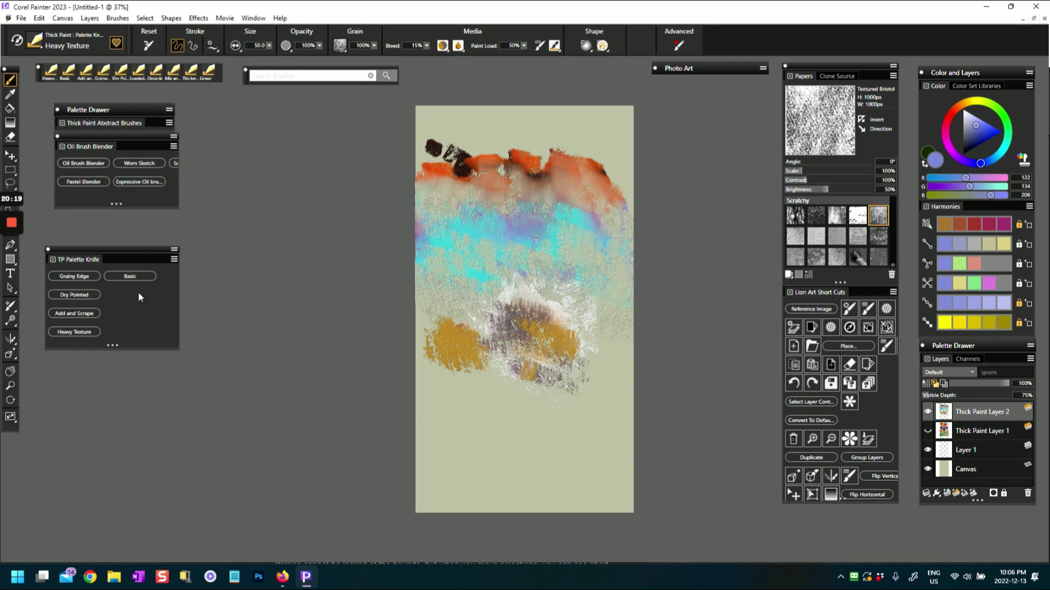
click(82, 276)
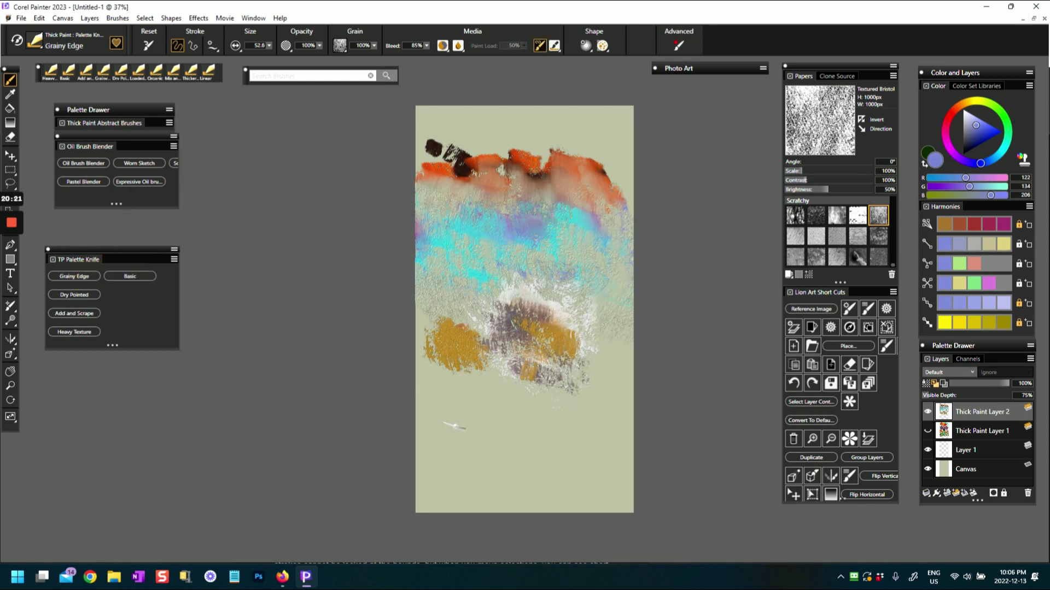
mouse_move(438, 387)
mouse_down()
mouse_move(432, 407)
mouse_move(462, 423)
mouse_move(488, 403)
mouse_move(482, 417)
mouse_move(429, 418)
mouse_move(482, 393)
mouse_move(462, 420)
mouse_move(432, 408)
mouse_move(452, 427)
mouse_move(484, 424)
mouse_up()
mouse_move(474, 388)
mouse_down()
mouse_move(462, 402)
mouse_move(432, 382)
mouse_up()
Paint light yellow Grainy Edge strokes around the blue patch and a dark olive patch just below it.
click(981, 126)
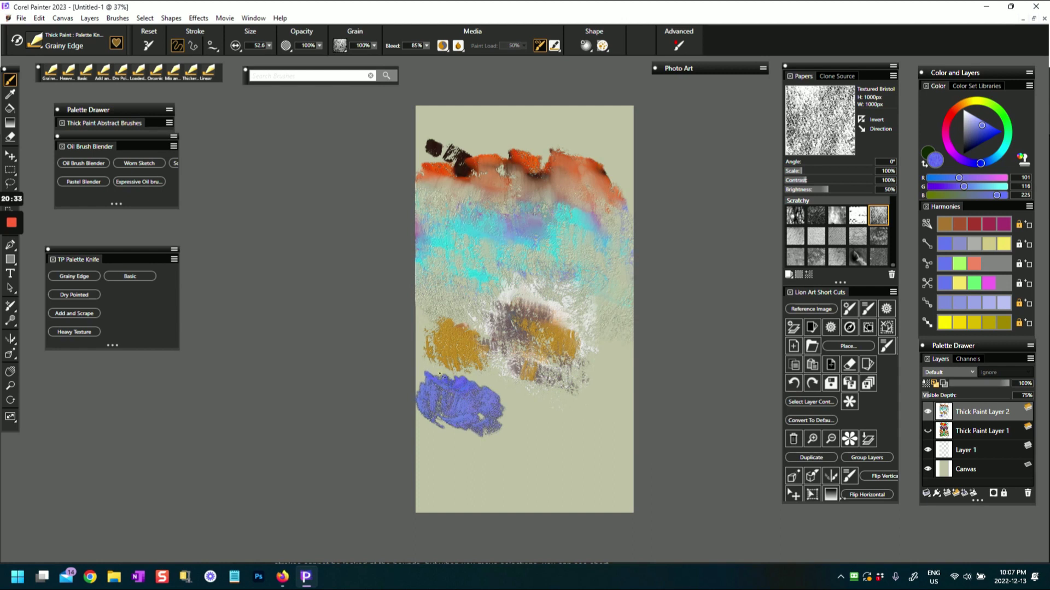
click(1004, 244)
mouse_move(454, 377)
mouse_down()
mouse_move(490, 384)
mouse_move(481, 411)
mouse_move(490, 411)
mouse_move(437, 409)
mouse_move(433, 378)
mouse_move(470, 386)
mouse_move(494, 378)
mouse_move(494, 417)
mouse_move(428, 412)
mouse_move(446, 431)
mouse_move(481, 433)
mouse_move(437, 429)
mouse_up()
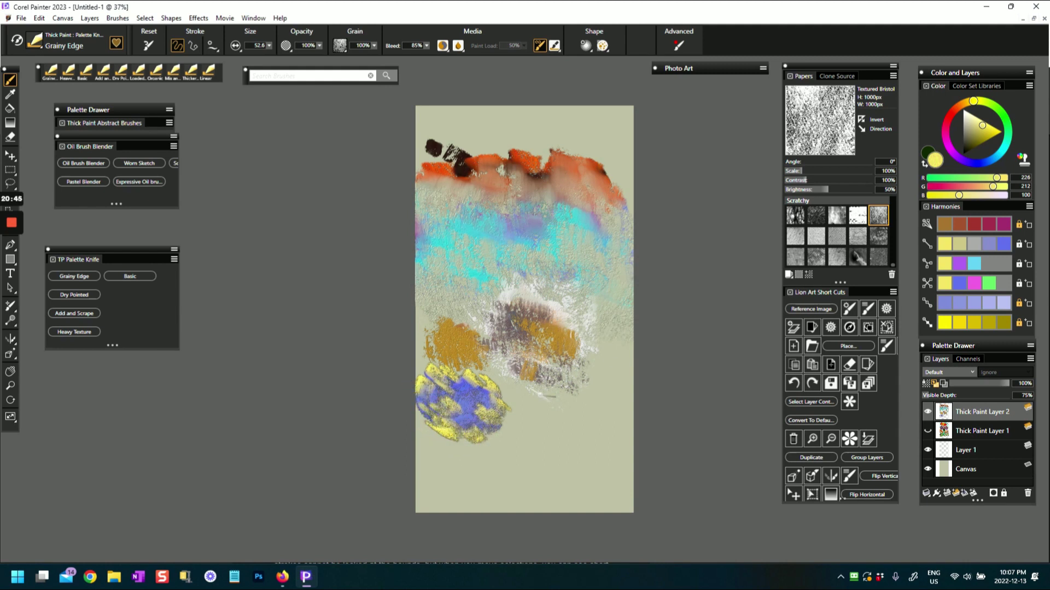
drag(976, 136, 971, 143)
mouse_move(432, 432)
mouse_down()
mouse_move(446, 436)
mouse_move(440, 428)
mouse_move(440, 461)
mouse_move(427, 425)
mouse_move(460, 428)
mouse_move(442, 467)
mouse_move(478, 433)
mouse_move(423, 407)
mouse_move(427, 418)
mouse_move(467, 425)
mouse_move(449, 459)
mouse_move(431, 455)
mouse_move(420, 410)
mouse_move(432, 455)
mouse_move(451, 456)
mouse_move(461, 413)
mouse_move(443, 409)
mouse_move(451, 429)
mouse_move(475, 435)
mouse_move(489, 422)
mouse_move(493, 390)
mouse_move(473, 392)
mouse_move(448, 364)
mouse_move(427, 364)
mouse_move(425, 403)
mouse_up()
Paint bright yellow and muted grey Grainy Edge strokes in the area below the white-edged flower.
click(987, 135)
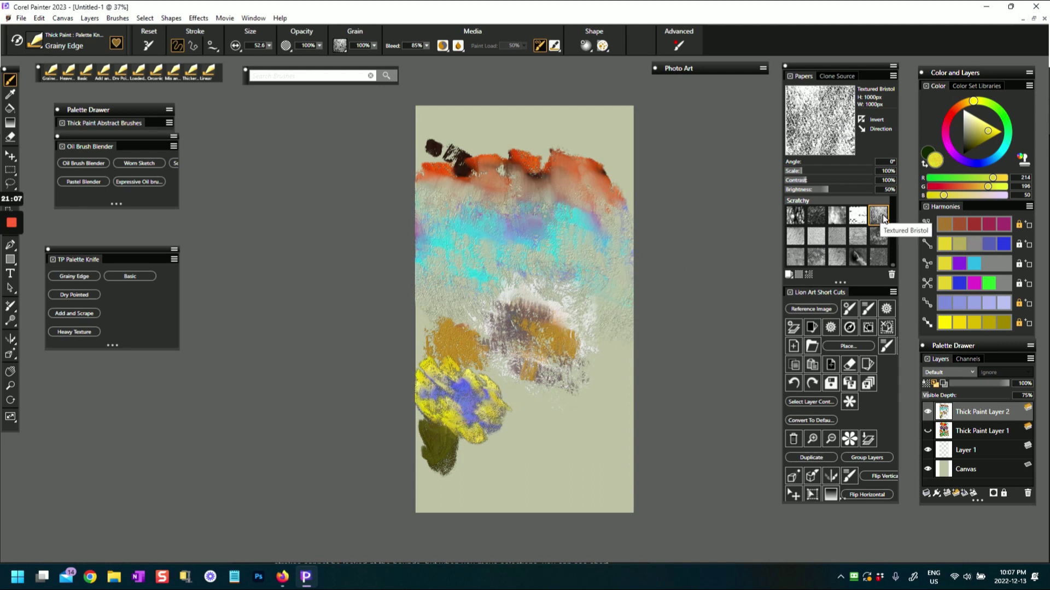
mouse_move(592, 392)
mouse_down()
mouse_move(593, 410)
mouse_move(611, 416)
mouse_move(619, 401)
mouse_move(578, 417)
mouse_move(563, 393)
mouse_move(541, 426)
mouse_move(538, 389)
mouse_move(513, 423)
mouse_move(525, 396)
mouse_move(498, 382)
mouse_up()
click(978, 244)
mouse_move(559, 411)
mouse_down()
mouse_move(596, 386)
mouse_move(602, 361)
mouse_move(623, 386)
mouse_move(623, 365)
mouse_move(615, 380)
mouse_move(602, 367)
mouse_move(582, 372)
mouse_move(561, 396)
mouse_move(558, 375)
mouse_move(516, 411)
mouse_move(514, 384)
mouse_up()
Change the color to periwinkle and paint Grainy Edge strokes over the grey and yellow area near the canvas's right edge.
click(945, 304)
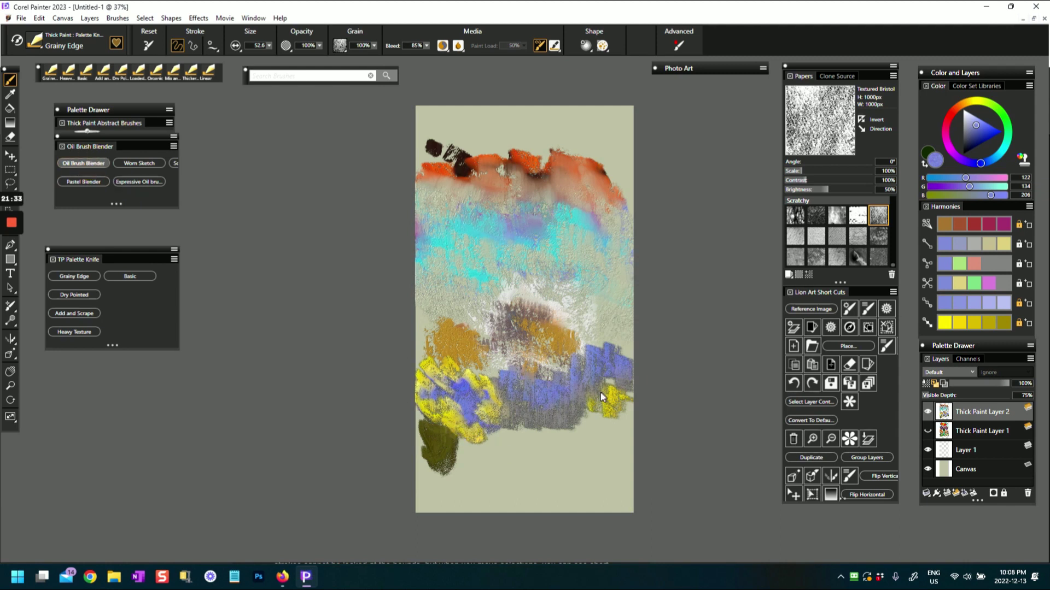
mouse_move(602, 391)
mouse_down()
mouse_move(609, 424)
mouse_move(607, 414)
mouse_up()
mouse_move(604, 358)
mouse_down()
mouse_move(609, 412)
mouse_move(649, 370)
mouse_move(612, 372)
mouse_move(617, 364)
mouse_move(593, 381)
mouse_up()
Blend the grey, periwinkle and yellow strokes below the flower with vertical Oil Brush Blender strokes.
click(83, 163)
mouse_move(583, 344)
mouse_down()
mouse_move(543, 417)
mouse_move(522, 355)
mouse_move(504, 382)
mouse_move(510, 428)
mouse_up()
mouse_move(619, 356)
mouse_down()
mouse_move(623, 407)
mouse_move(591, 386)
mouse_move(586, 403)
mouse_move(618, 405)
mouse_move(582, 438)
mouse_up()
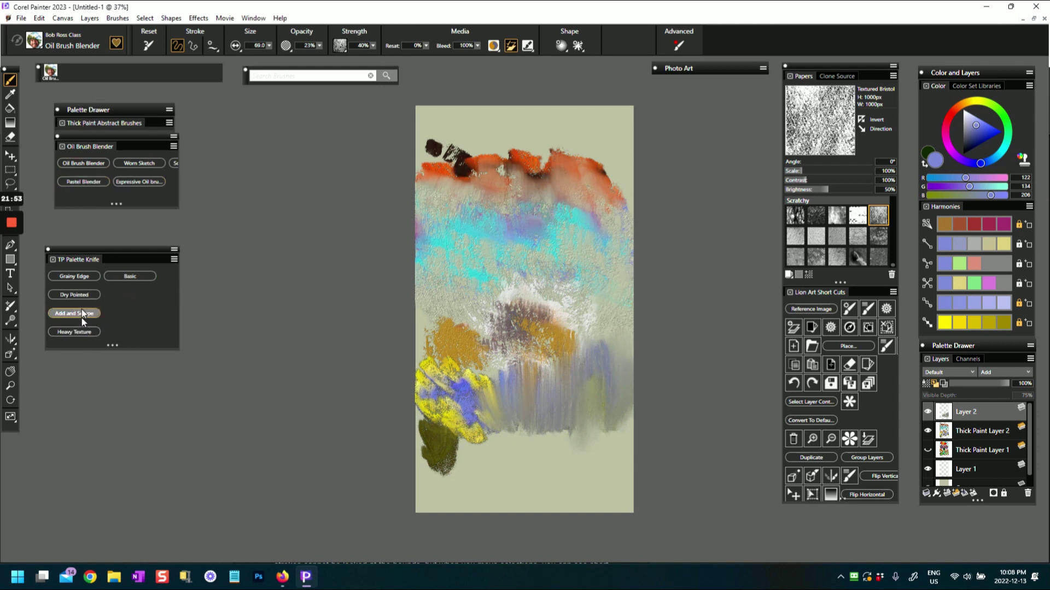
Switch back to the Grainy Edge palette knife and paint periwinkle strokes over the blended area.
click(79, 275)
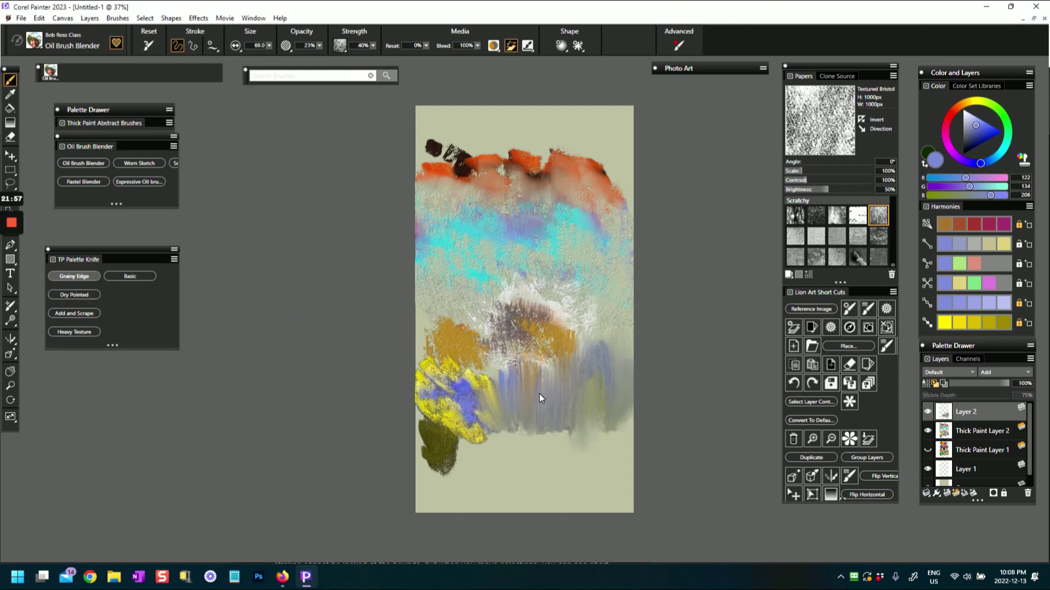
click(77, 276)
mouse_move(572, 355)
mouse_down()
mouse_move(569, 379)
mouse_move(600, 382)
mouse_move(608, 404)
mouse_move(577, 409)
mouse_move(589, 382)
mouse_move(608, 387)
mouse_move(593, 408)
mouse_up()
drag(542, 372, 557, 406)
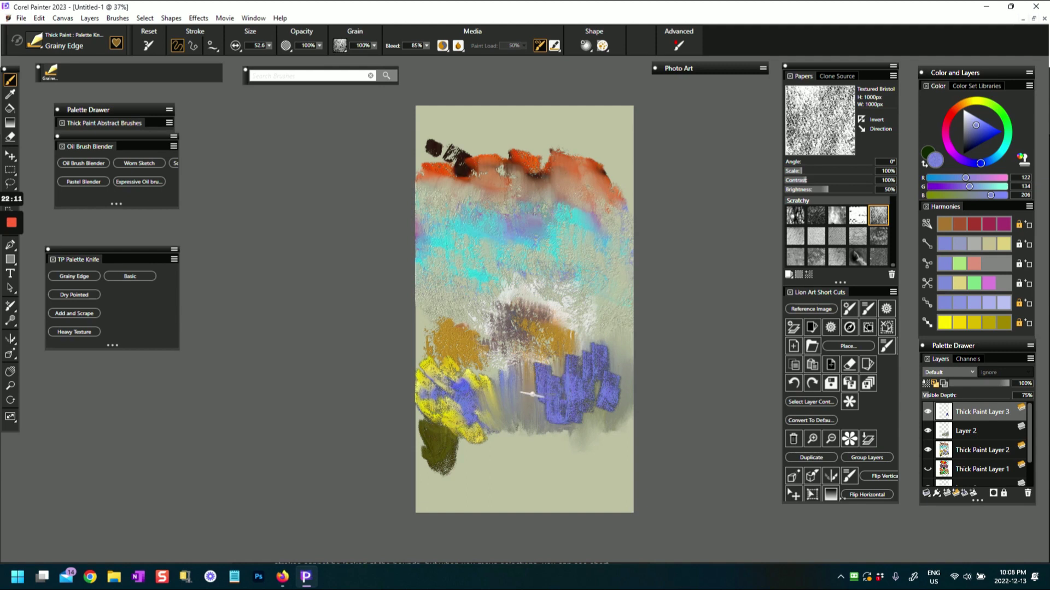
Sample the flower's pale color, brighten it to white, and paint broad Grainy Edge strokes across the flower and ochre patch.
alt+click(572, 309)
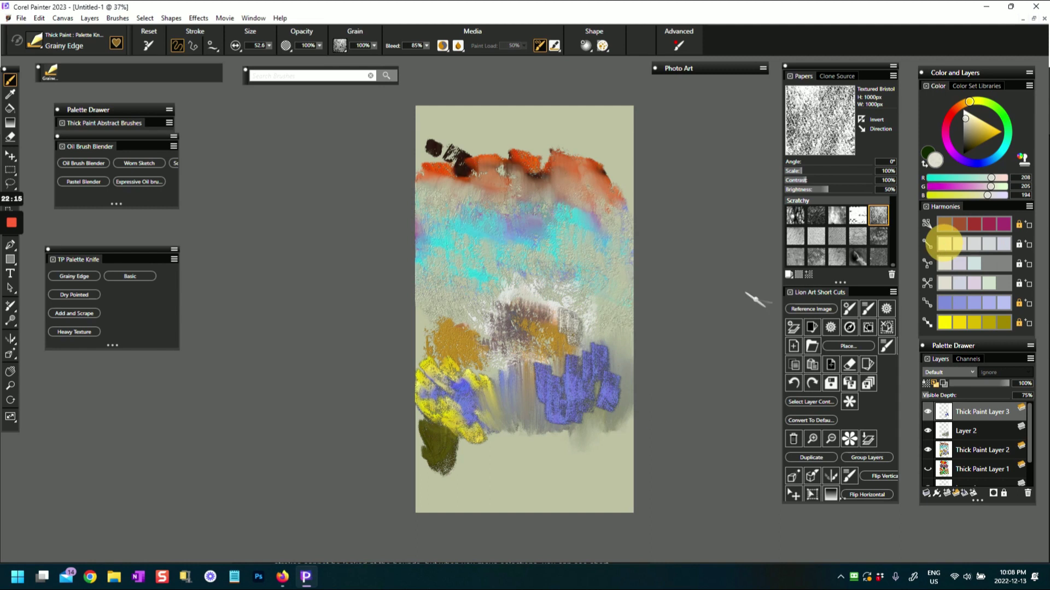
mouse_move(580, 352)
mouse_down()
mouse_move(562, 299)
mouse_move(564, 336)
mouse_move(549, 309)
mouse_up()
click(963, 116)
mouse_move(549, 328)
mouse_down()
mouse_move(575, 375)
mouse_move(570, 316)
mouse_move(575, 362)
mouse_move(595, 366)
mouse_move(554, 372)
mouse_move(524, 342)
mouse_move(591, 371)
mouse_move(531, 364)
mouse_move(560, 374)
mouse_move(605, 365)
mouse_move(592, 363)
mouse_move(593, 307)
mouse_move(596, 334)
mouse_up()
mouse_move(515, 338)
mouse_down()
mouse_move(549, 359)
mouse_move(579, 355)
mouse_move(497, 305)
mouse_move(504, 336)
mouse_up()
mouse_move(607, 280)
mouse_down()
mouse_move(623, 287)
mouse_move(612, 341)
mouse_up()
mouse_move(474, 317)
mouse_down()
mouse_move(470, 300)
mouse_move(484, 287)
mouse_move(458, 324)
mouse_up()
drag(482, 289, 460, 323)
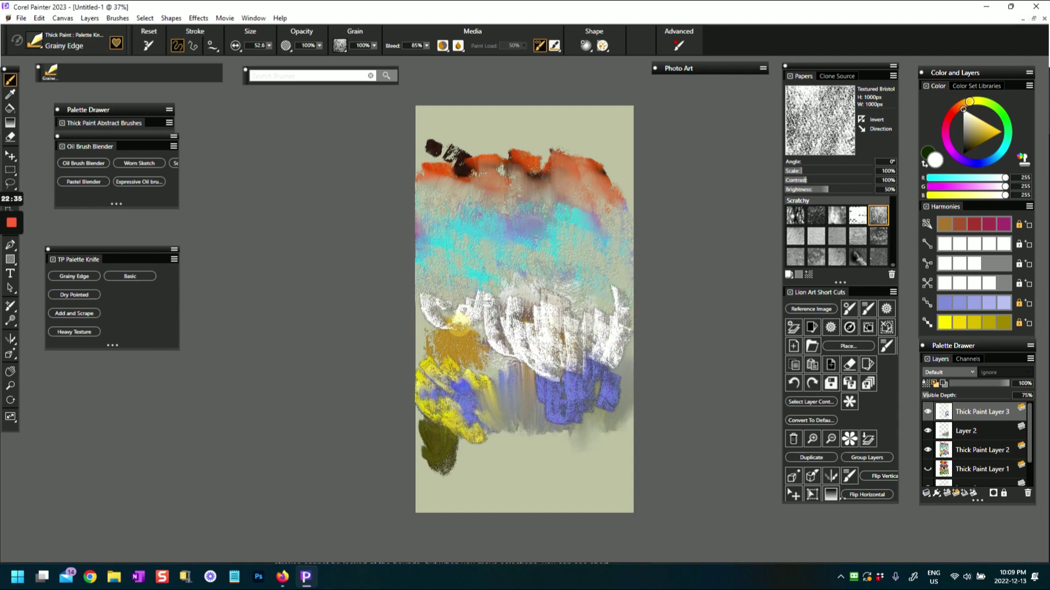
Add golden yellow strokes above the ochre patch and a row of red strokes along the top of the white area.
click(991, 134)
mouse_move(468, 280)
mouse_down()
mouse_move(432, 294)
mouse_move(440, 305)
mouse_move(468, 300)
mouse_move(446, 300)
mouse_move(454, 315)
mouse_move(465, 298)
mouse_move(442, 285)
mouse_move(440, 299)
mouse_move(464, 296)
mouse_move(452, 287)
mouse_move(454, 278)
mouse_move(466, 282)
mouse_move(440, 284)
mouse_move(467, 288)
mouse_up()
click(946, 117)
drag(523, 304, 509, 303)
drag(577, 299, 575, 316)
mouse_move(597, 301)
mouse_down()
mouse_move(611, 306)
mouse_move(574, 304)
mouse_up()
mouse_move(538, 291)
mouse_down()
mouse_move(516, 292)
mouse_move(527, 286)
mouse_move(527, 301)
mouse_move(495, 306)
mouse_move(523, 308)
mouse_move(420, 283)
mouse_up()
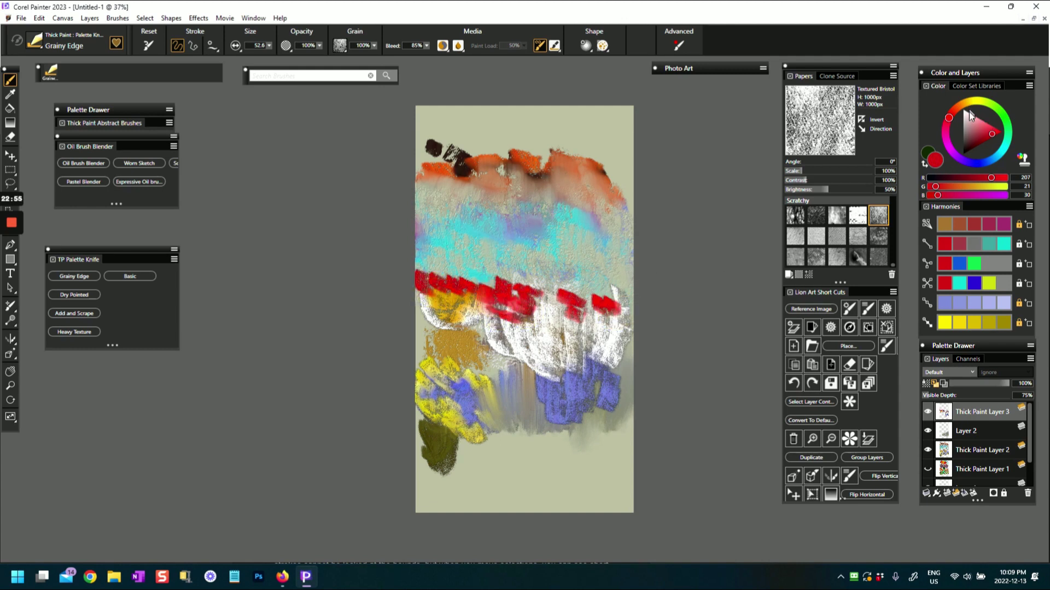
Change the color to light grey and work Grainy Edge strokes across the row of red marks.
drag(969, 111, 956, 122)
mouse_move(553, 298)
mouse_down()
mouse_move(574, 314)
mouse_move(572, 293)
mouse_move(596, 308)
mouse_move(616, 299)
mouse_up()
mouse_move(516, 294)
mouse_down()
mouse_move(528, 300)
mouse_move(423, 279)
mouse_up()
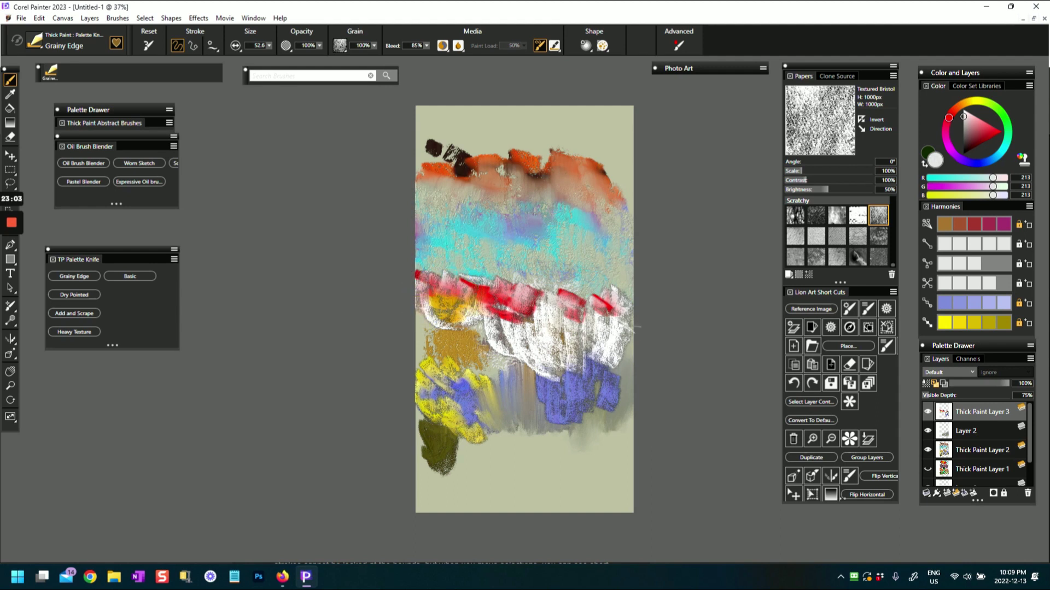
Pick a golden yellow from the harmonies and paint Grainy Edge strokes over the ochre, periwinkle and blended areas.
mouse_move(533, 380)
mouse_down()
mouse_move(569, 418)
mouse_move(525, 385)
mouse_move(574, 396)
mouse_move(541, 405)
mouse_move(585, 377)
mouse_move(629, 388)
mouse_move(562, 402)
mouse_up()
click(977, 323)
mouse_move(470, 331)
mouse_down()
mouse_move(512, 434)
mouse_move(588, 431)
mouse_move(503, 383)
mouse_move(568, 440)
mouse_up()
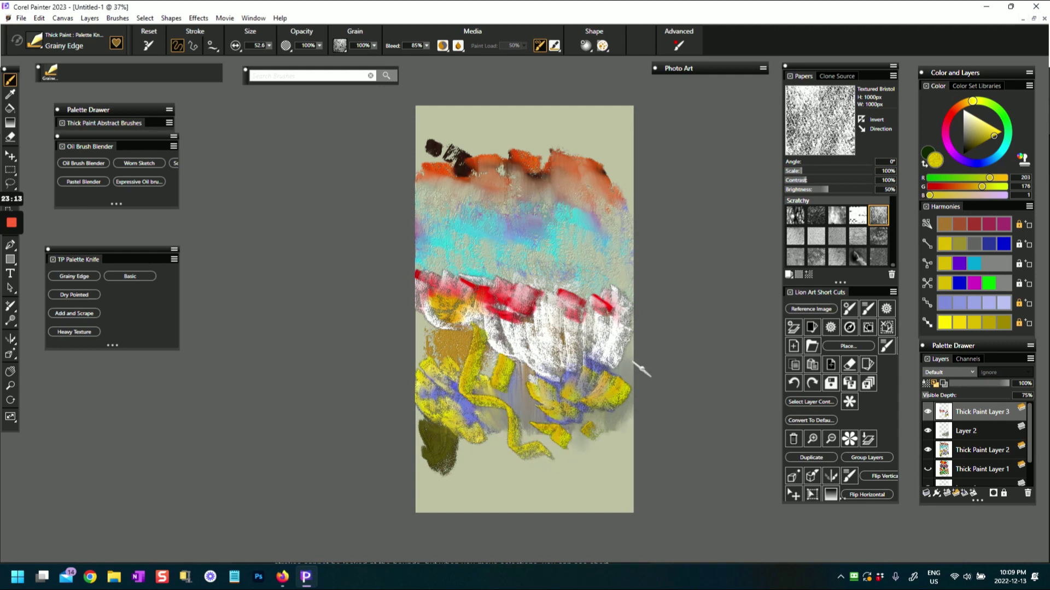